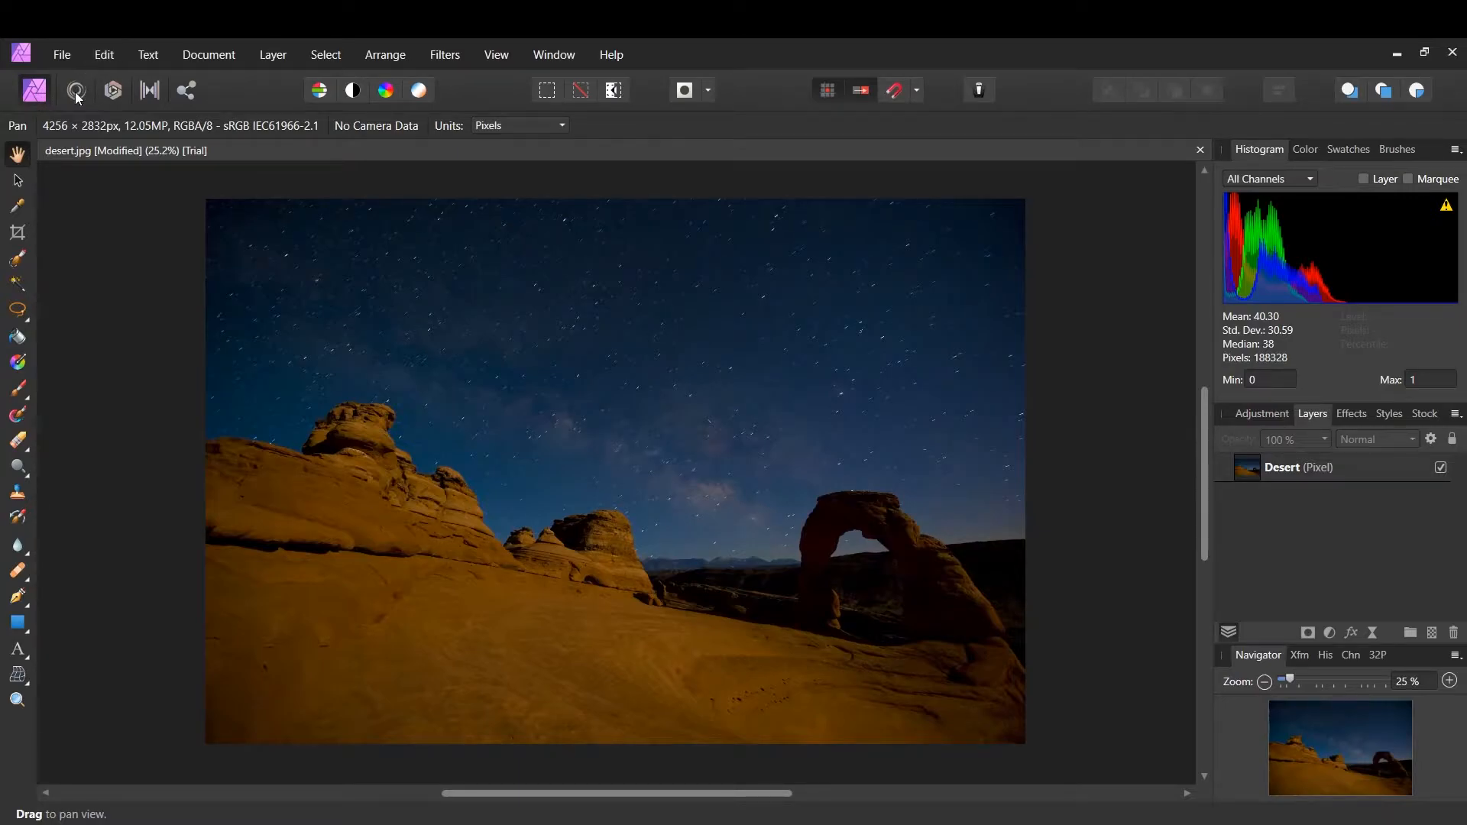
# Step: Try twirling the rock formation and pinching the sky and rocks in the Liquify persona, and discard the distortion
pyautogui.click(1398, 471)
pyautogui.click(76, 91)
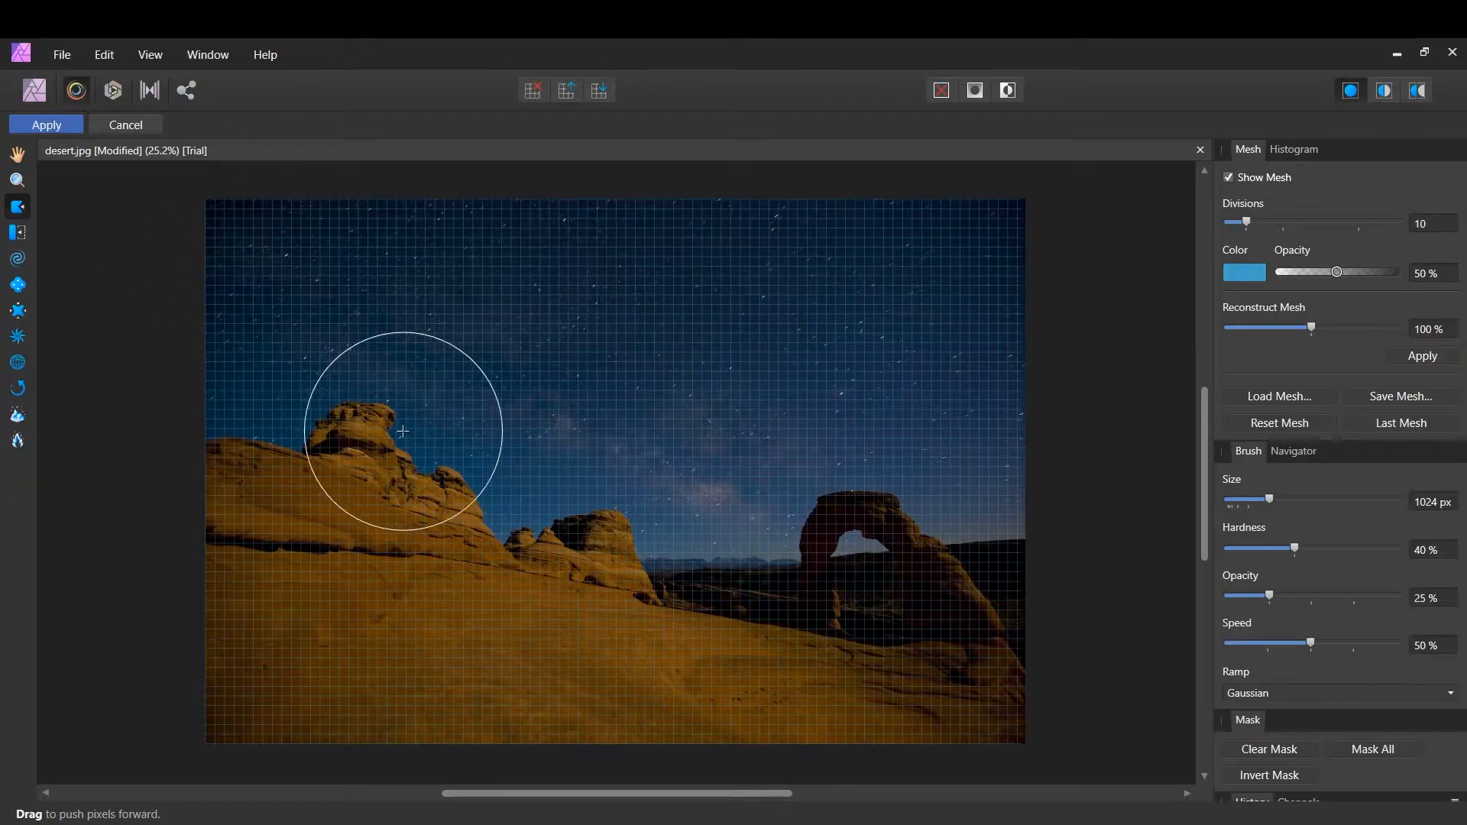
pyautogui.click(19, 260)
pyautogui.moveTo(427, 487); pyautogui.dragTo(422, 493)
pyautogui.click(18, 285)
pyautogui.moveTo(305, 270)
pyautogui.mouseDown()
pyautogui.moveTo(282, 295)
pyautogui.moveTo(295, 481)
pyautogui.moveTo(171, 508)
pyautogui.mouseUp()
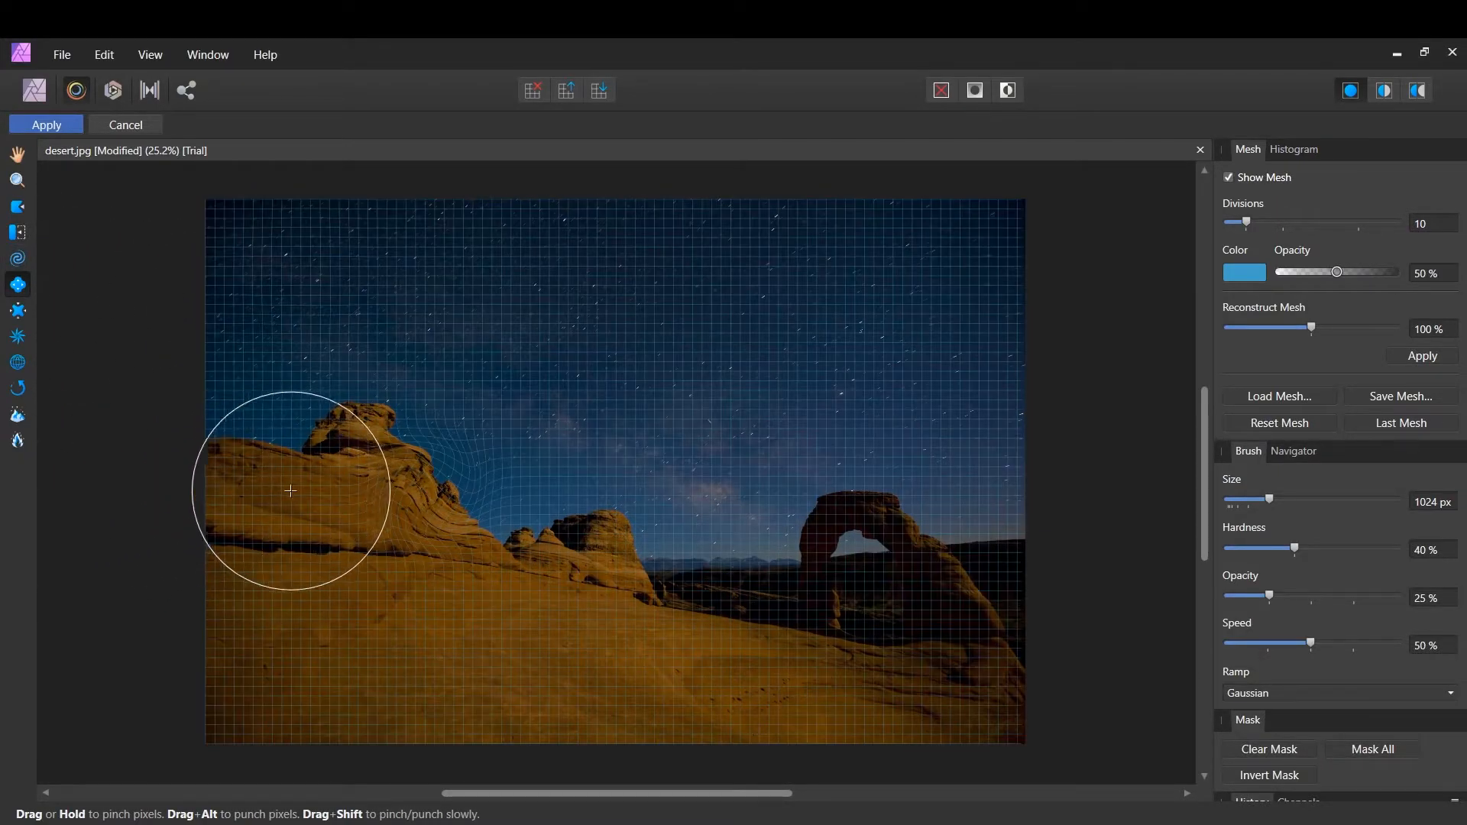
pyautogui.click(120, 126)
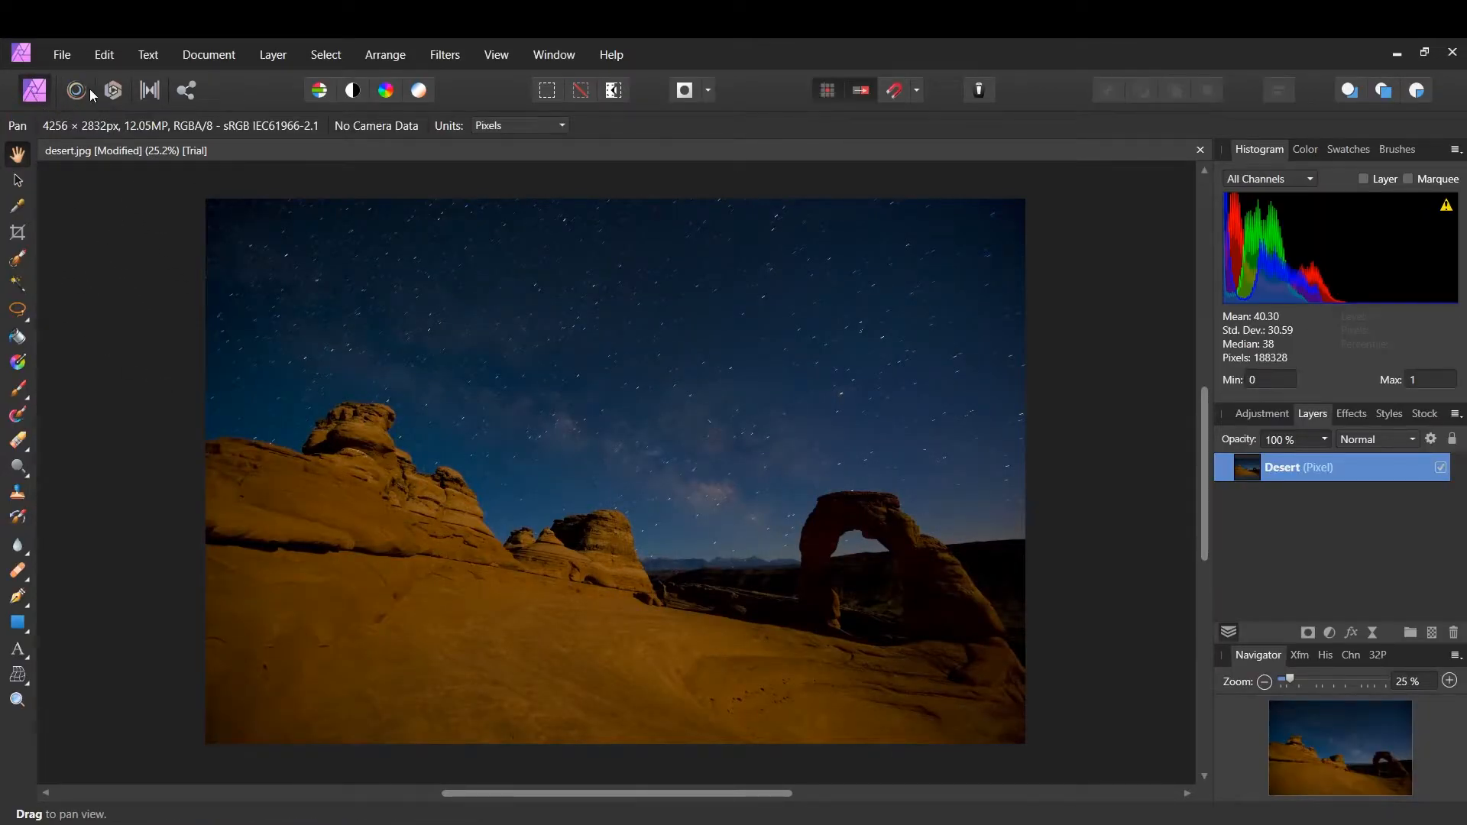
# Step: Try developing the photo with exposure 2.636, brightness 1% and clarity 48%, and cancel the development
pyautogui.click(115, 92)
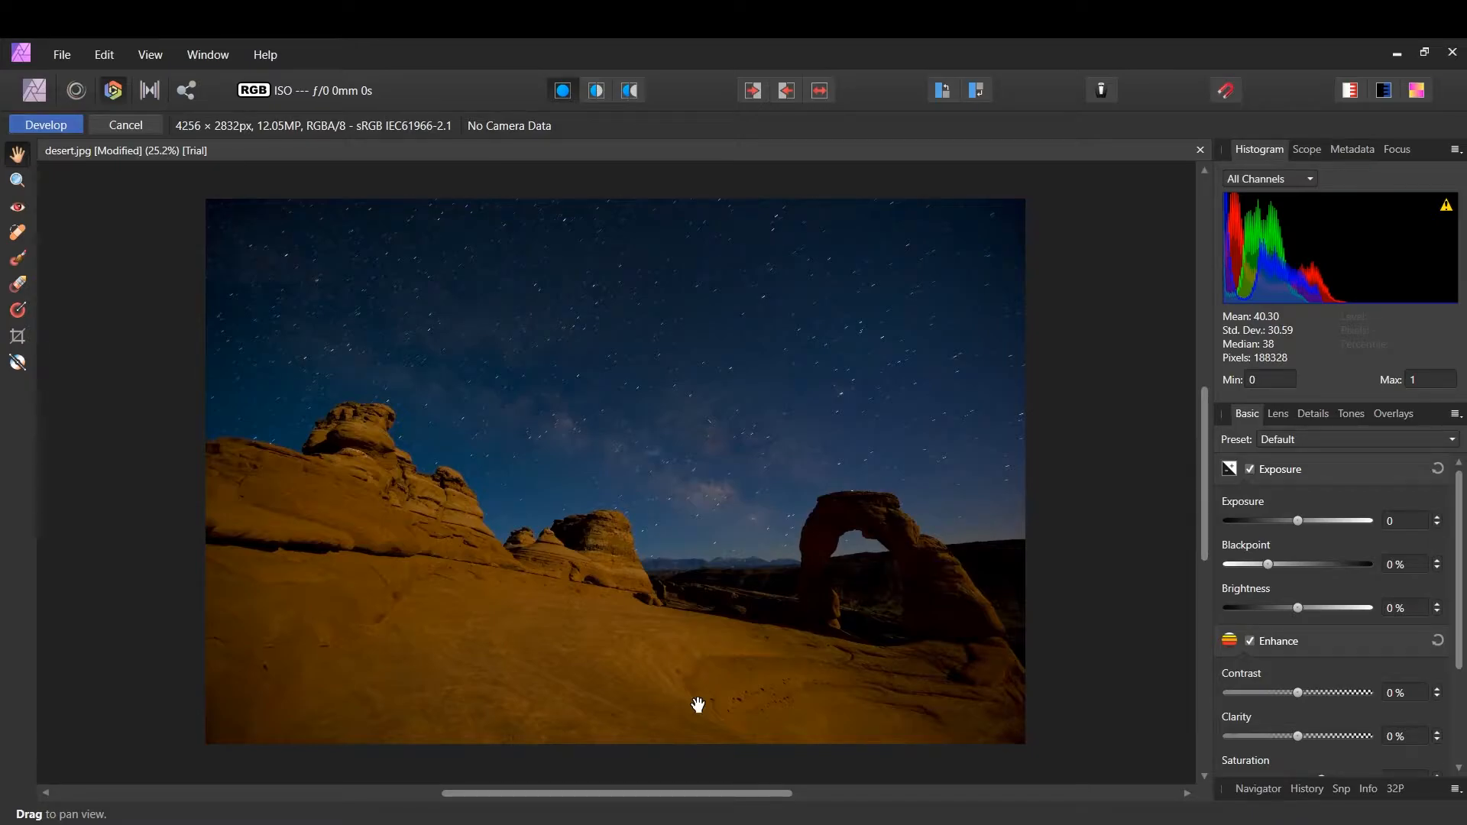
pyautogui.moveTo(1299, 524); pyautogui.dragTo(1336, 535)
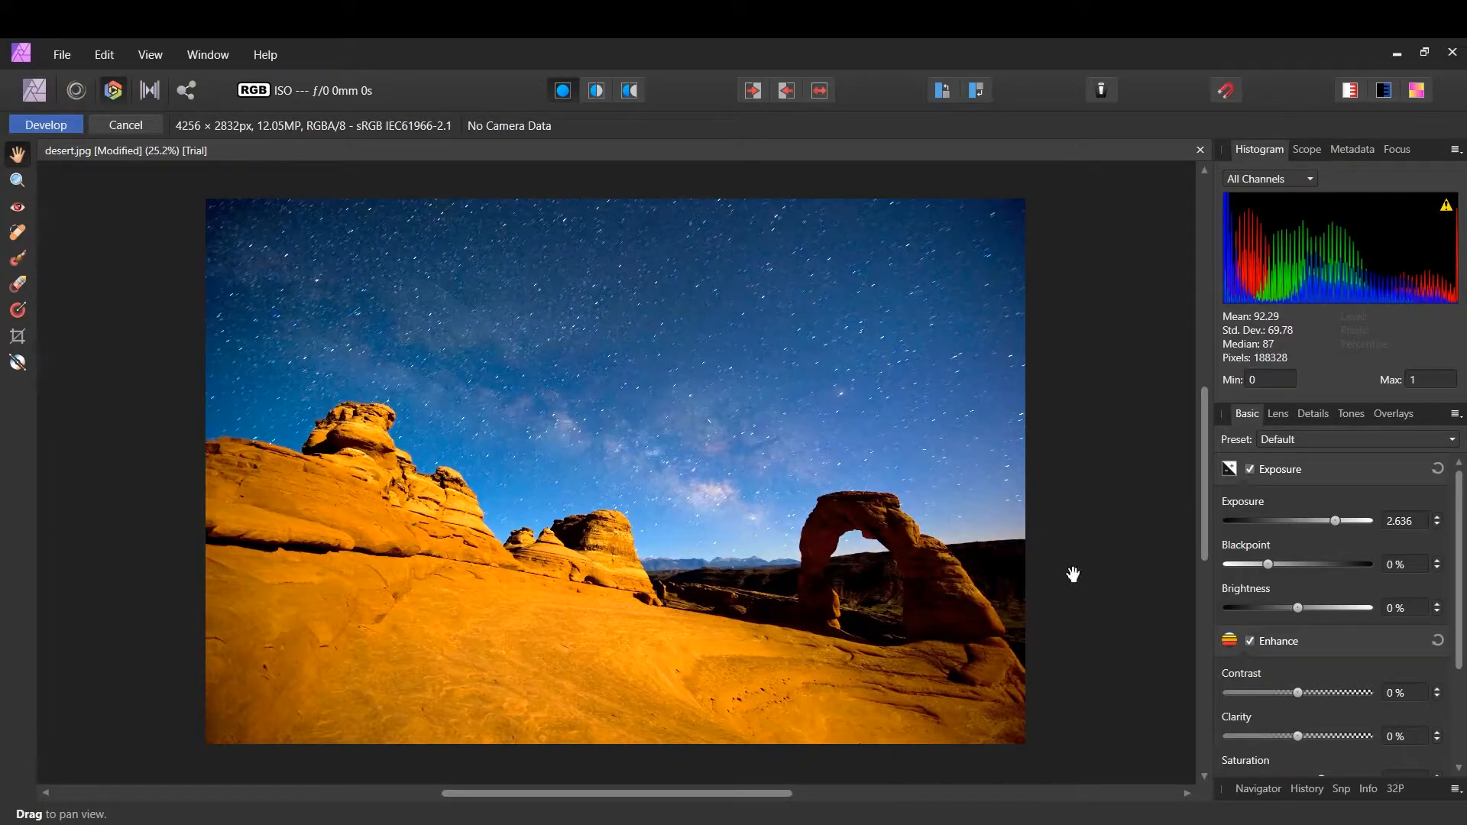
pyautogui.scroll(-3, 1367, 654)
pyautogui.scroll(3, 1340, 689)
pyautogui.moveTo(1297, 612); pyautogui.dragTo(1332, 600)
pyautogui.scroll(-3, 1302, 581)
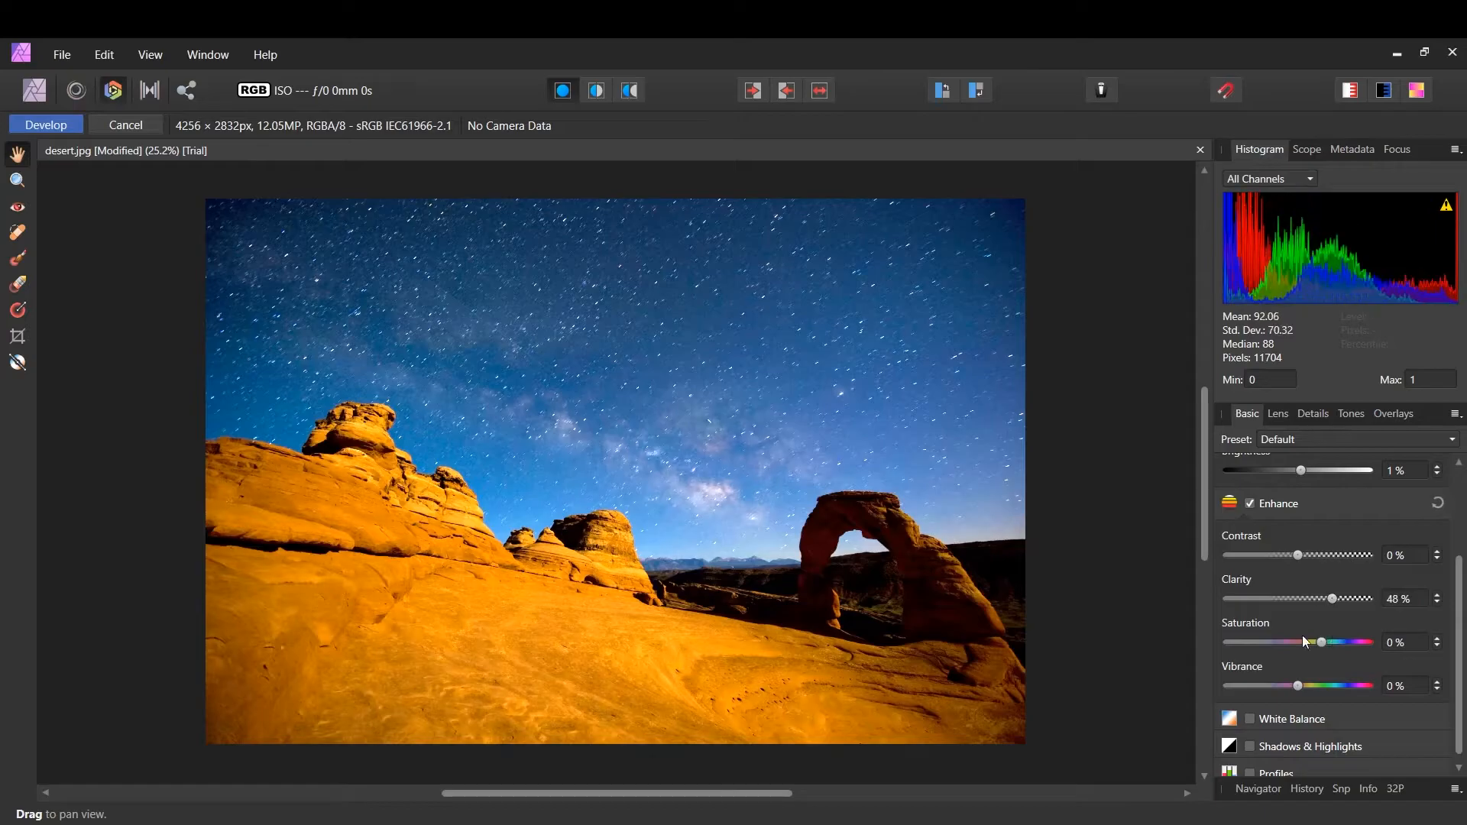
pyautogui.moveTo(281, 327); pyautogui.dragTo(304, 262)
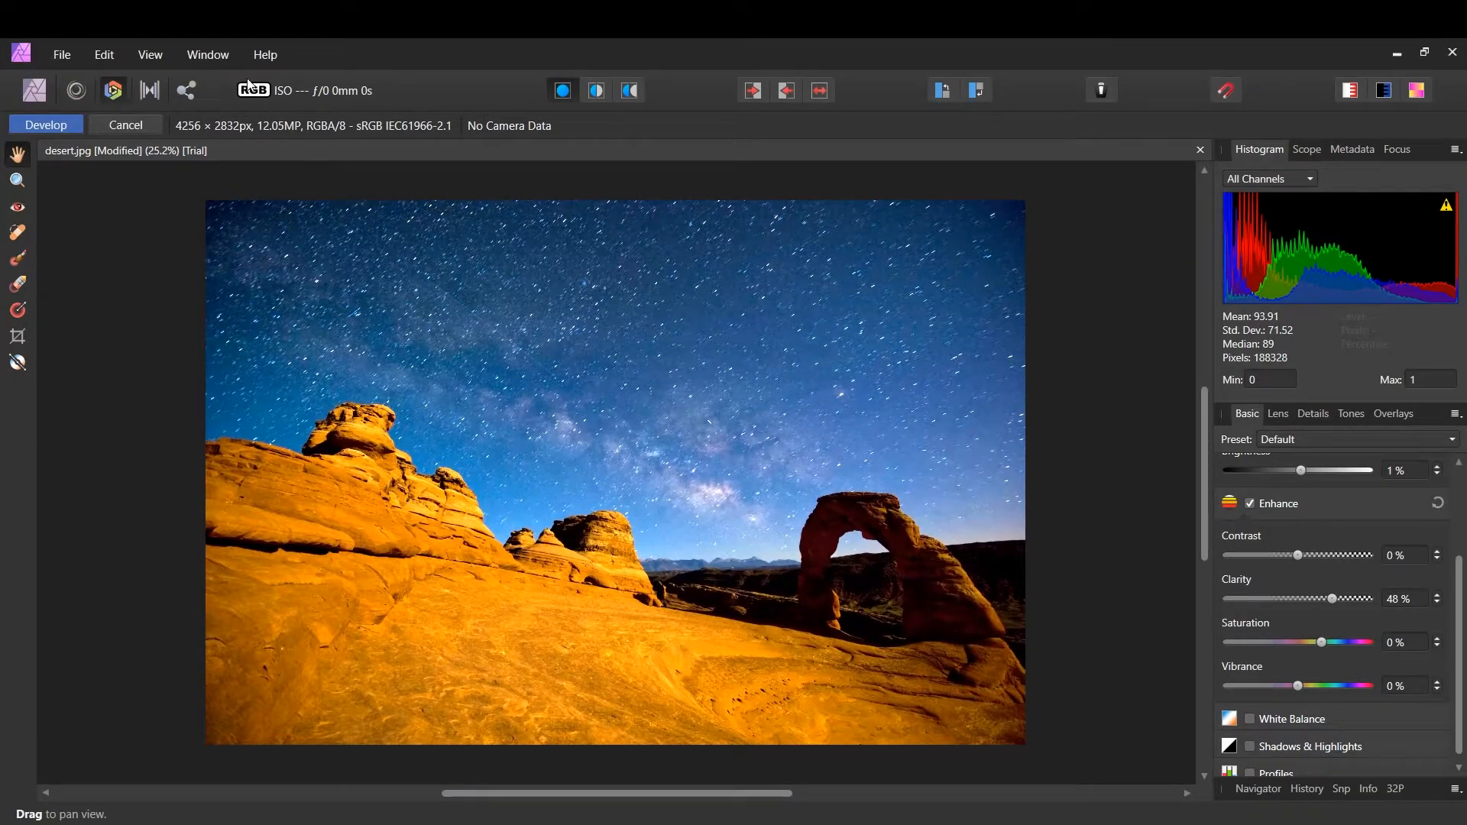
pyautogui.click(133, 124)
# Step: Try tone mapping the photo with the Detailed preset and 64% tone compression, and cancel it
pyautogui.click(149, 93)
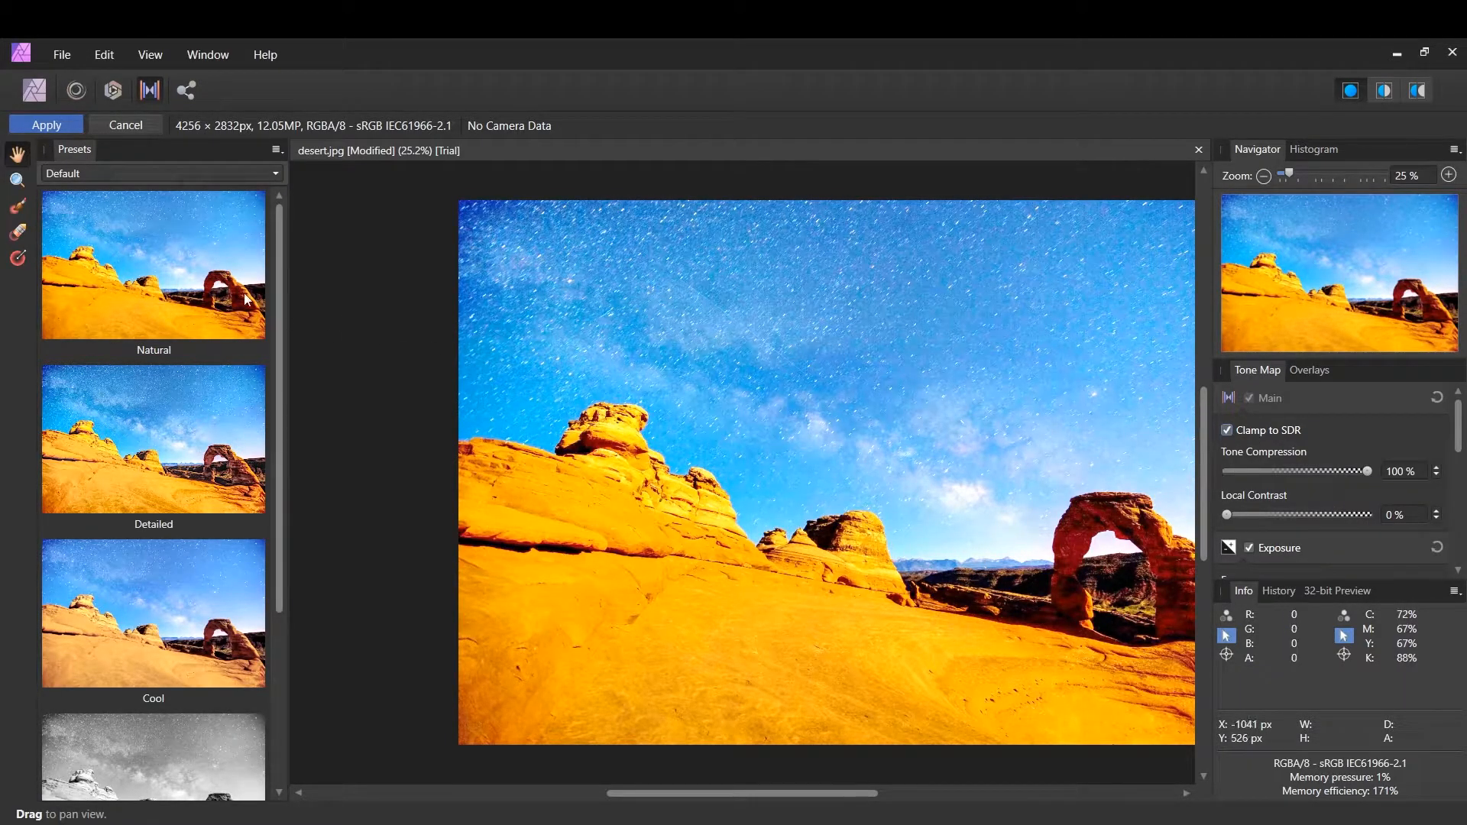
pyautogui.scroll(-2, 214, 367)
pyautogui.scroll(2, 260, 413)
pyautogui.click(210, 480)
pyautogui.moveTo(1368, 471); pyautogui.dragTo(1317, 489)
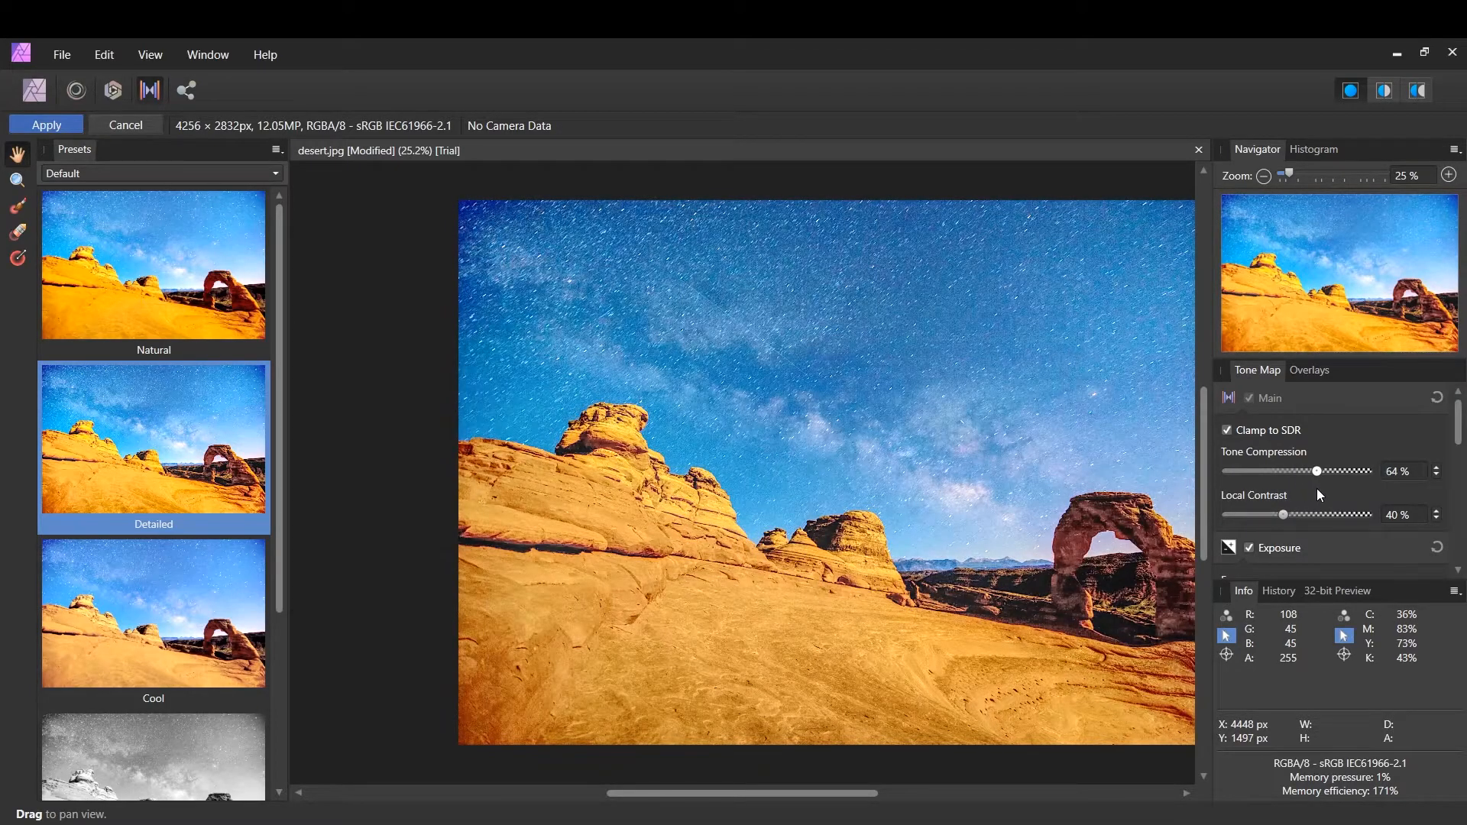
pyautogui.click(126, 127)
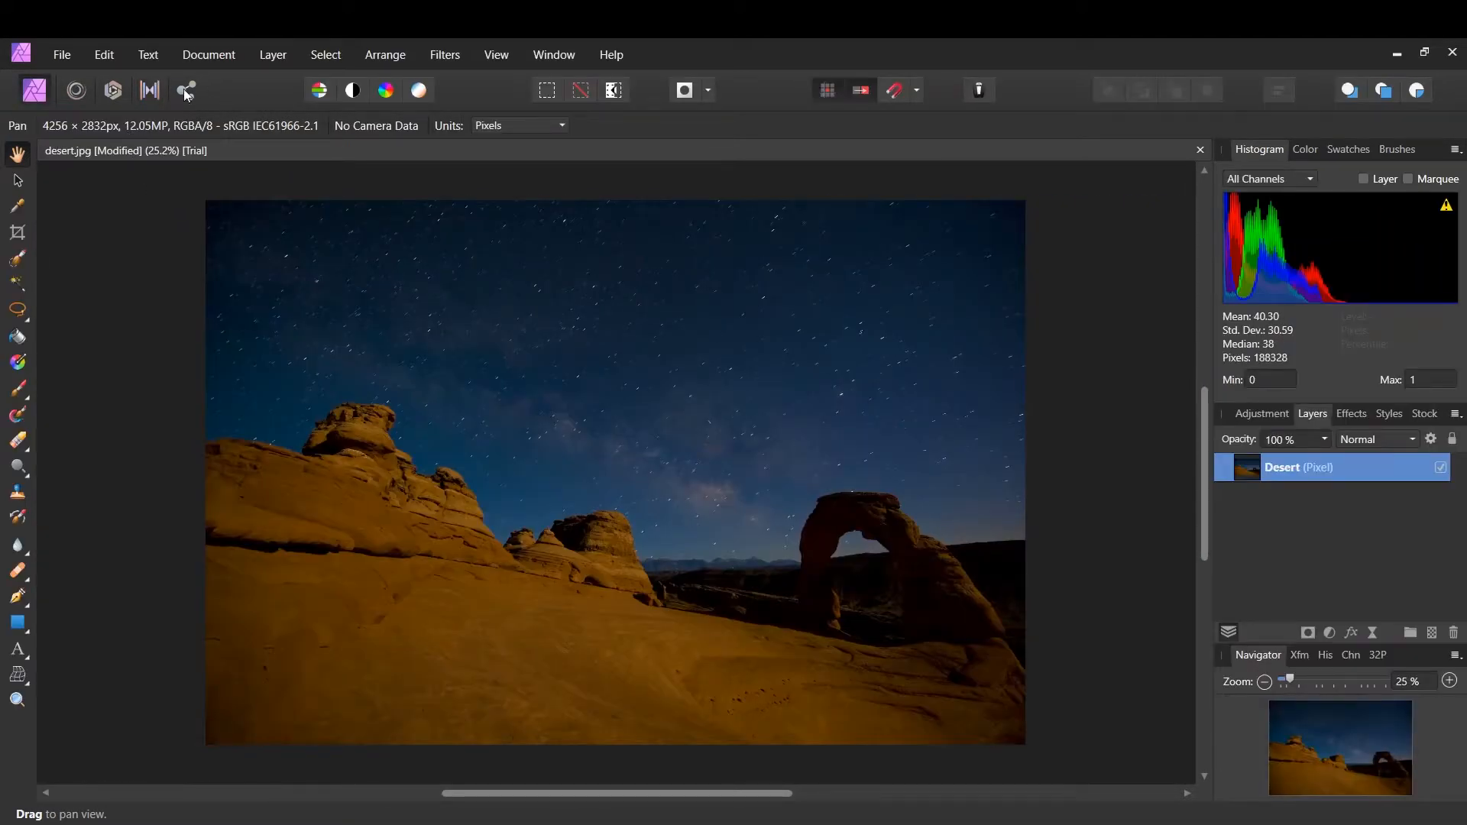
# Step: Create an export slice of about 2333 x 2111 px from the photo's upper-left corner and return to the Photo persona
pyautogui.click(185, 92)
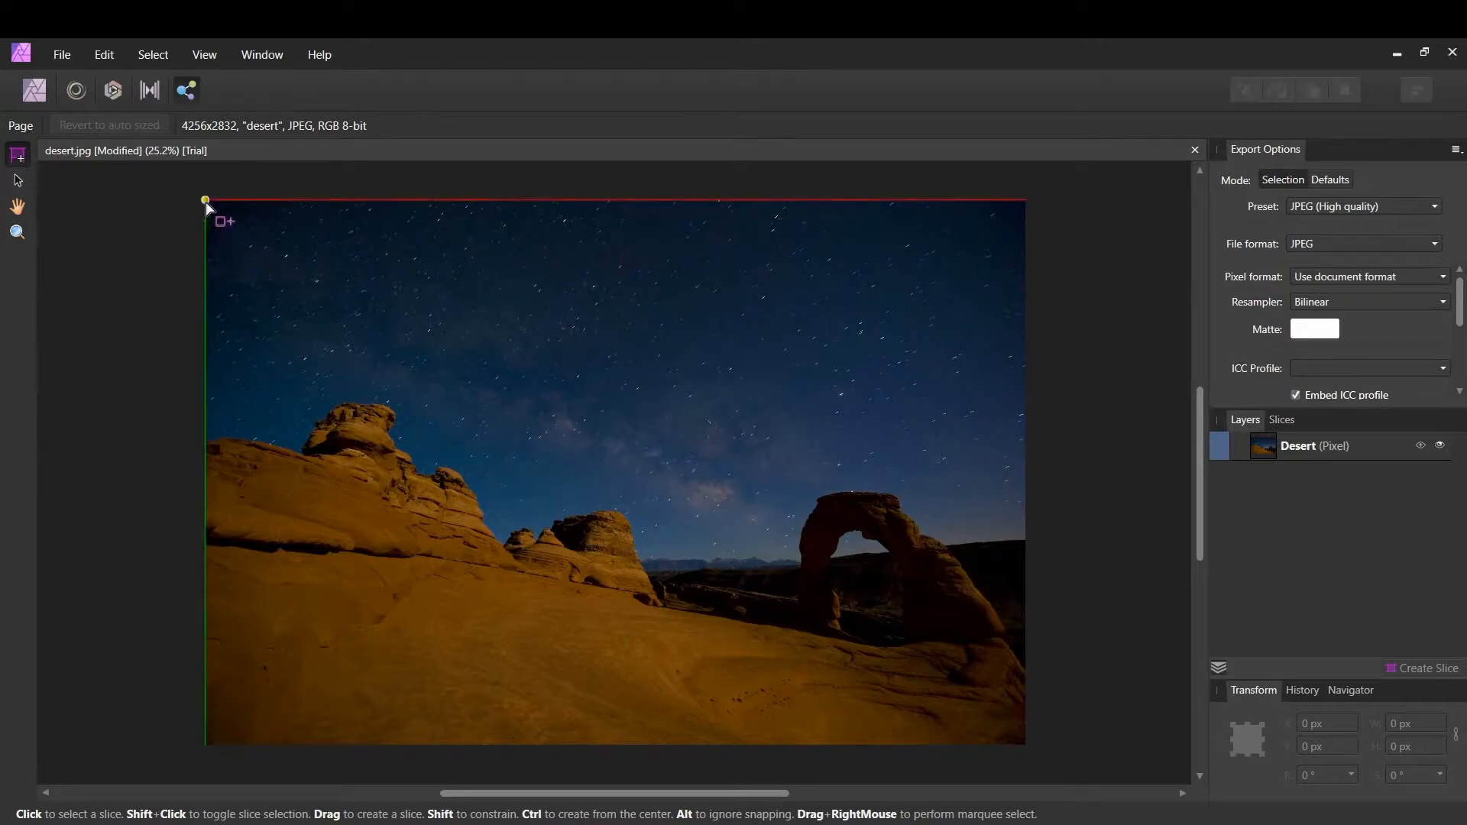
pyautogui.moveTo(205, 201); pyautogui.dragTo(656, 606)
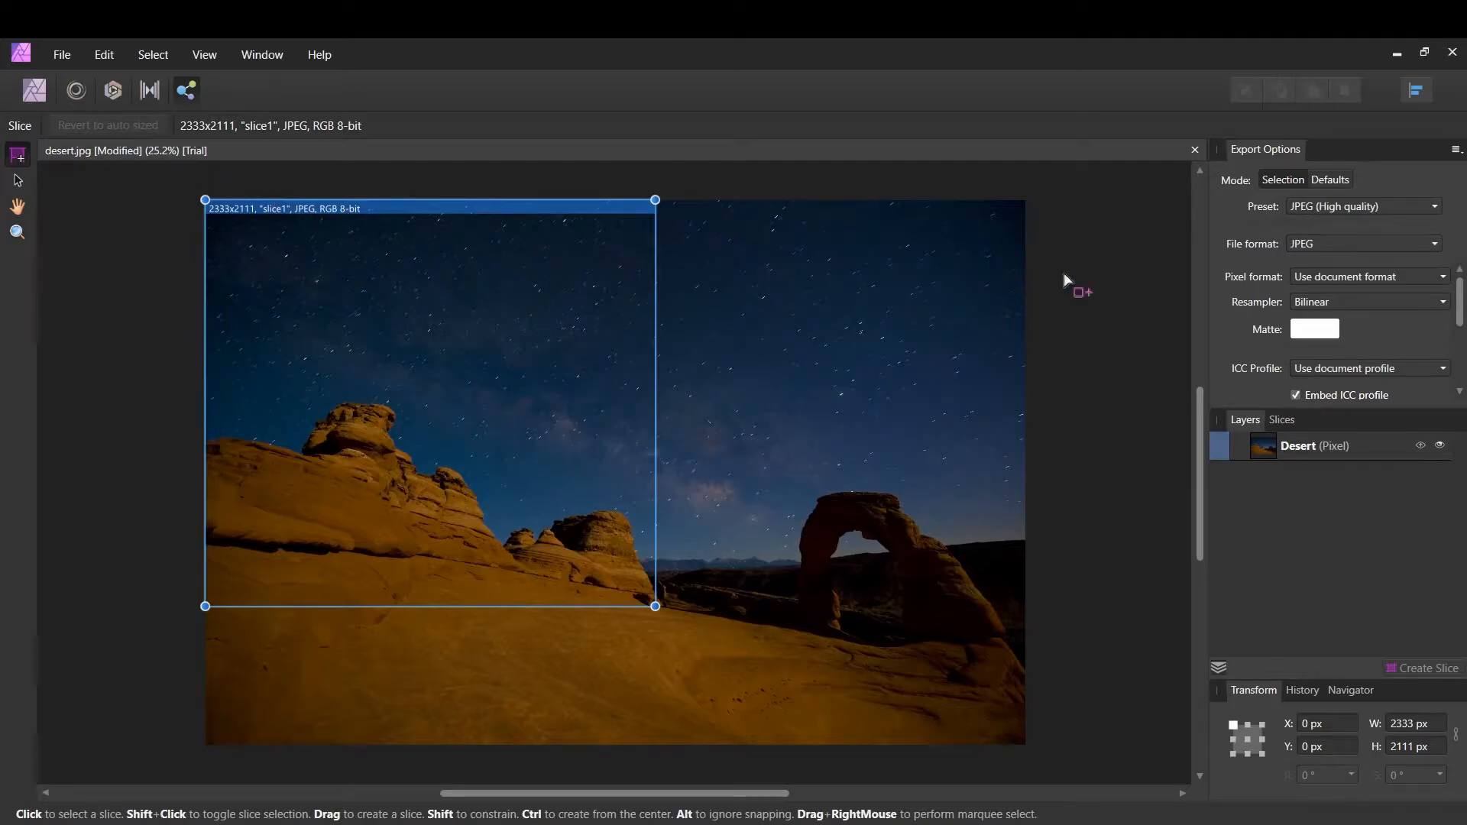
pyautogui.click(134, 178)
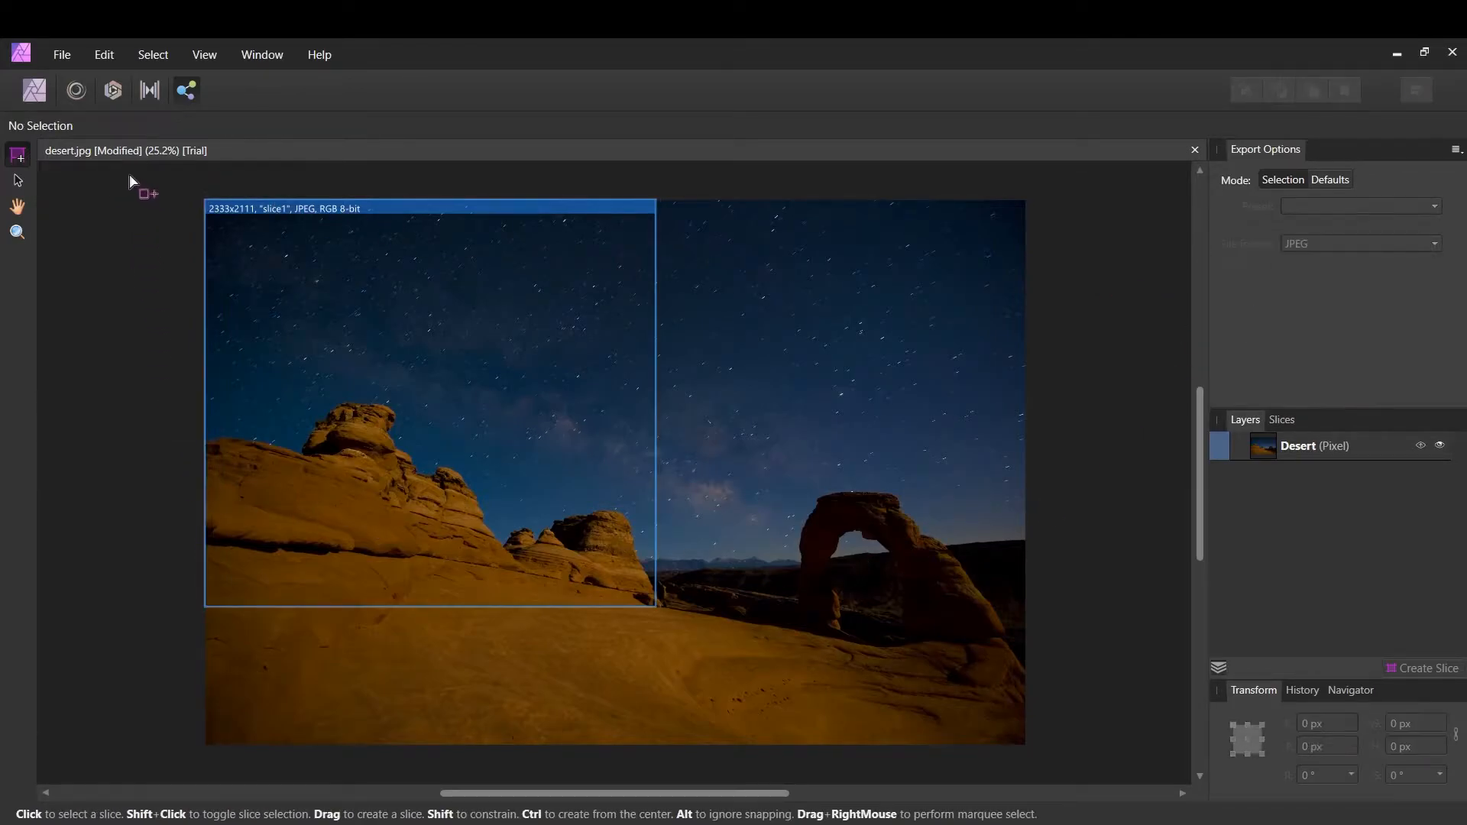
pyautogui.click(35, 90)
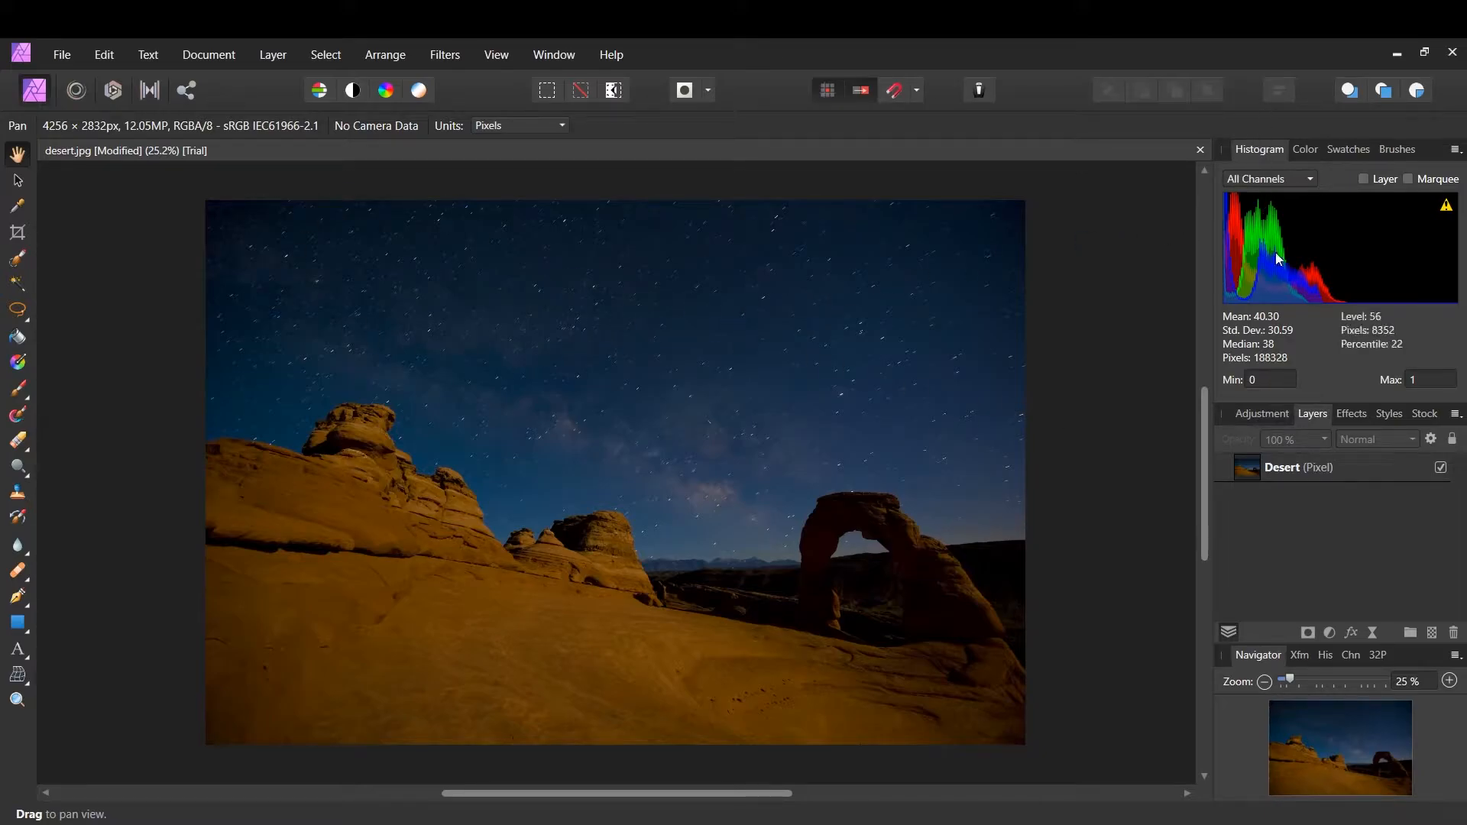
# Step: Review the RGB color sliders and the Grays swatch palette
pyautogui.click(1304, 152)
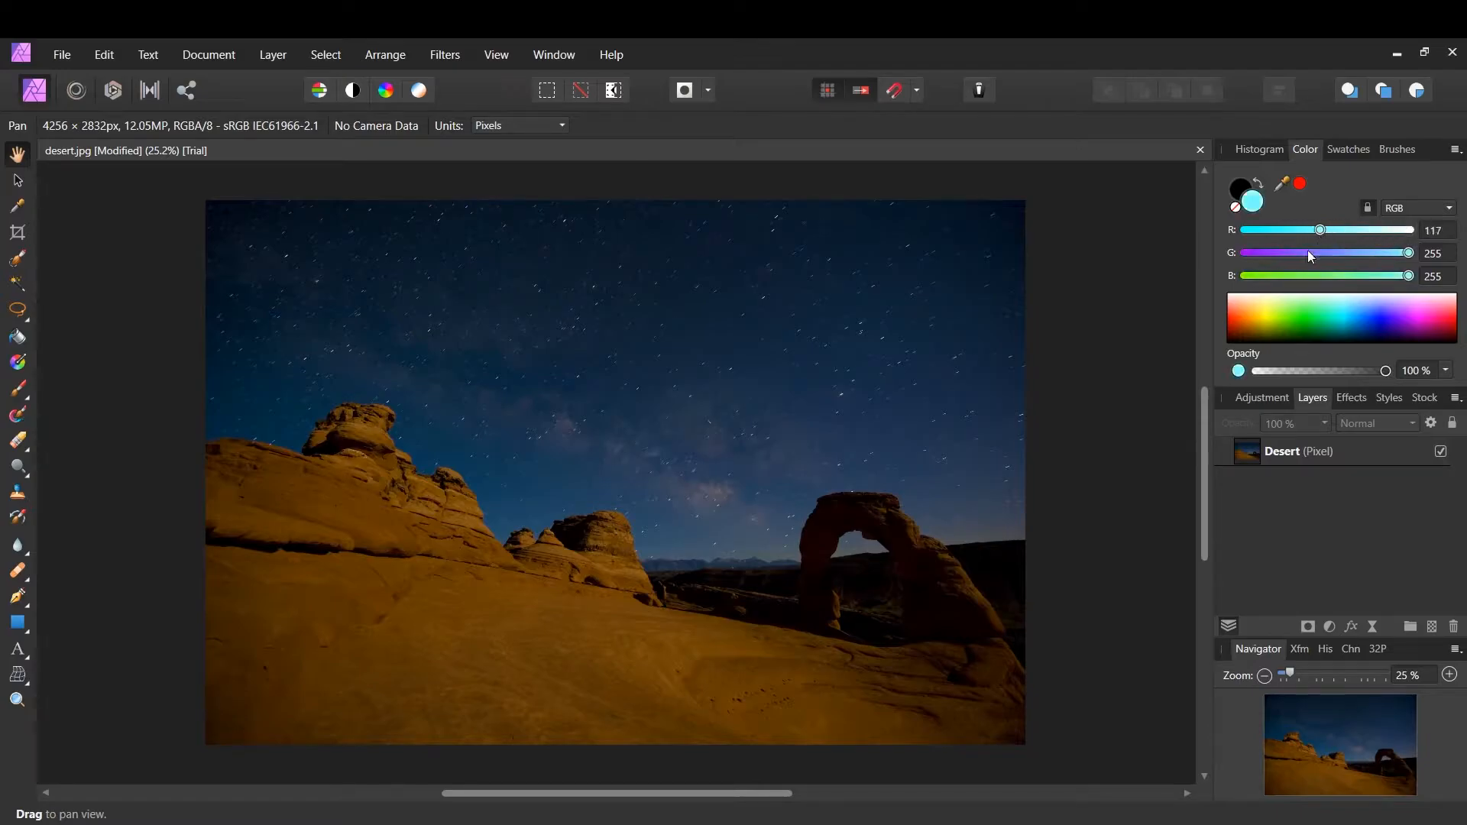
pyautogui.click(1348, 149)
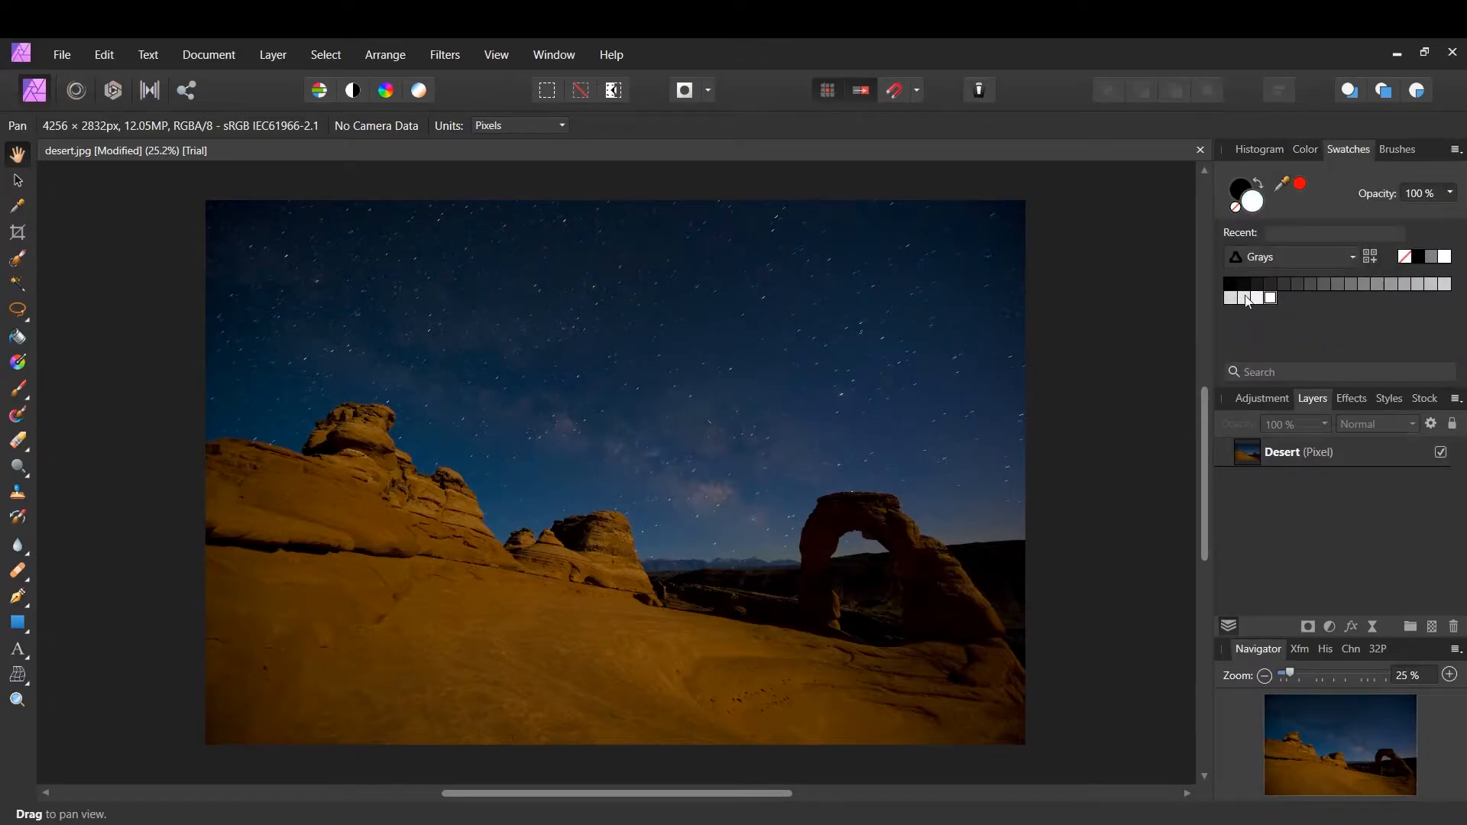
pyautogui.click(1323, 283)
# Step: Browse the Basic and Watercolors brush categories and return to Basic
pyautogui.click(1397, 150)
pyautogui.scroll(-5, 1307, 298)
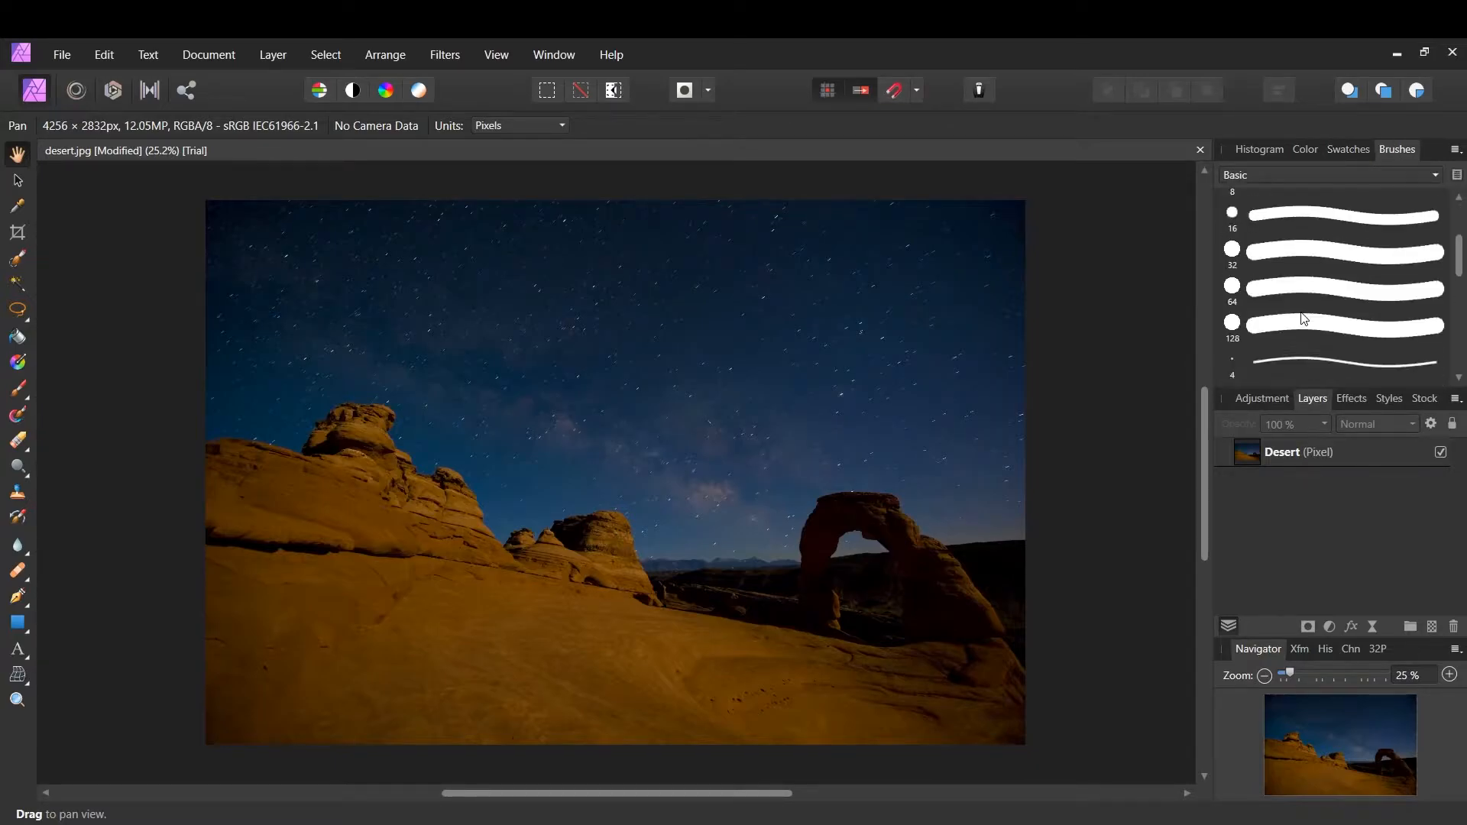
pyautogui.scroll(4, 1302, 313)
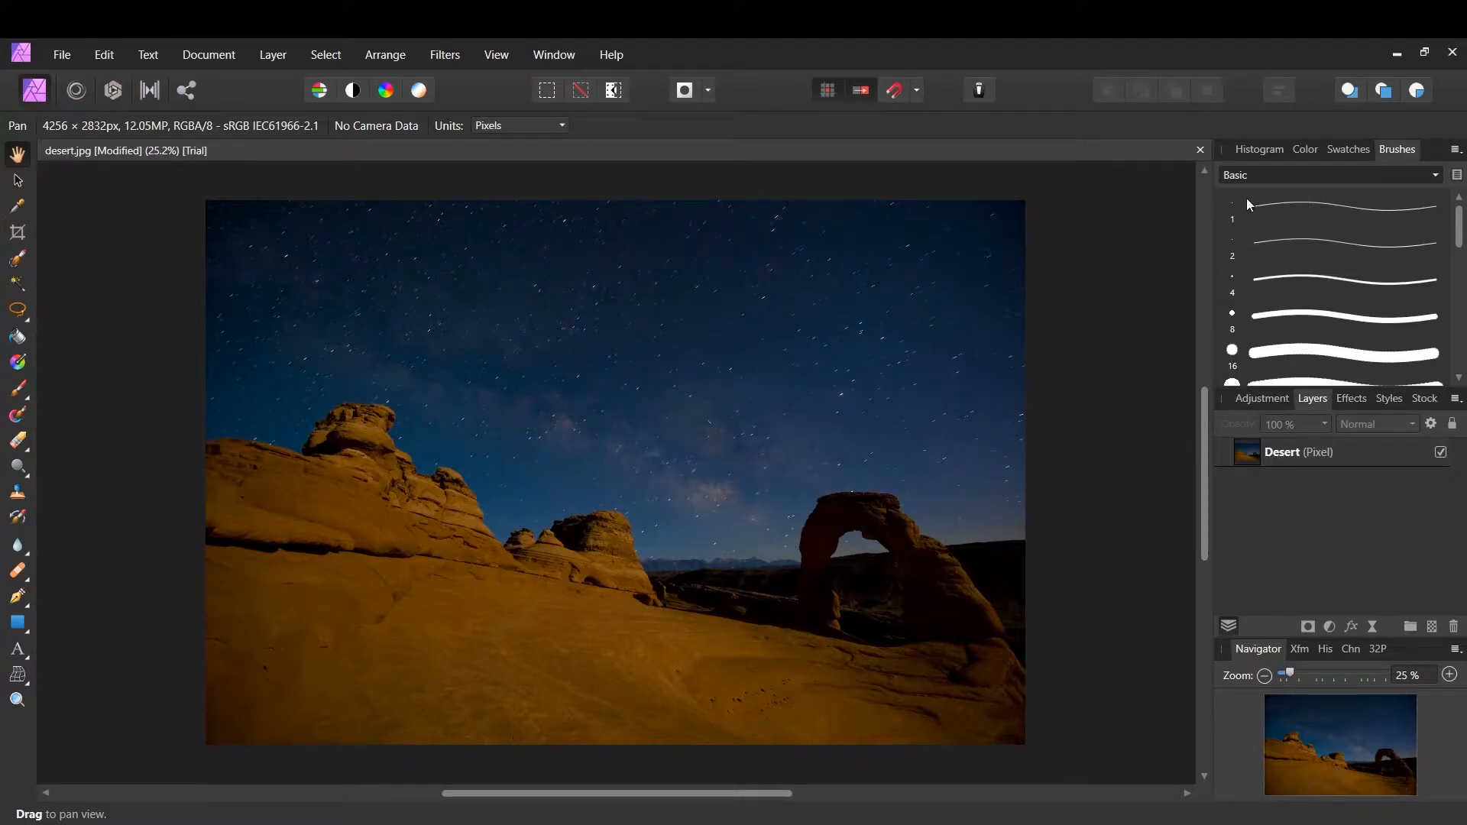
pyautogui.click(1266, 456)
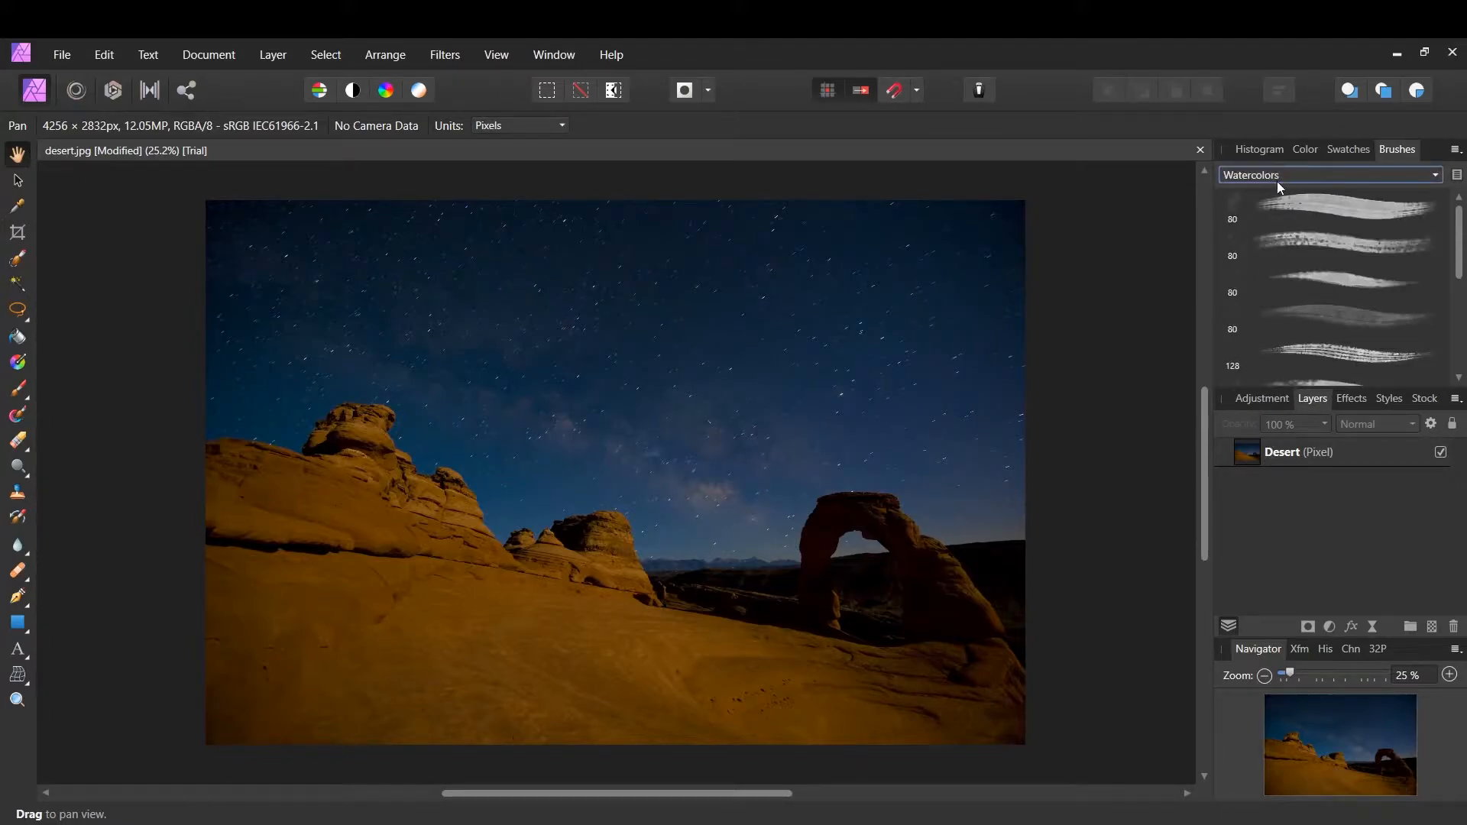
pyautogui.scroll(-5, 1308, 275)
pyautogui.click(1316, 303)
pyautogui.scroll(5, 1304, 295)
pyautogui.click(1280, 174)
pyautogui.click(1272, 186)
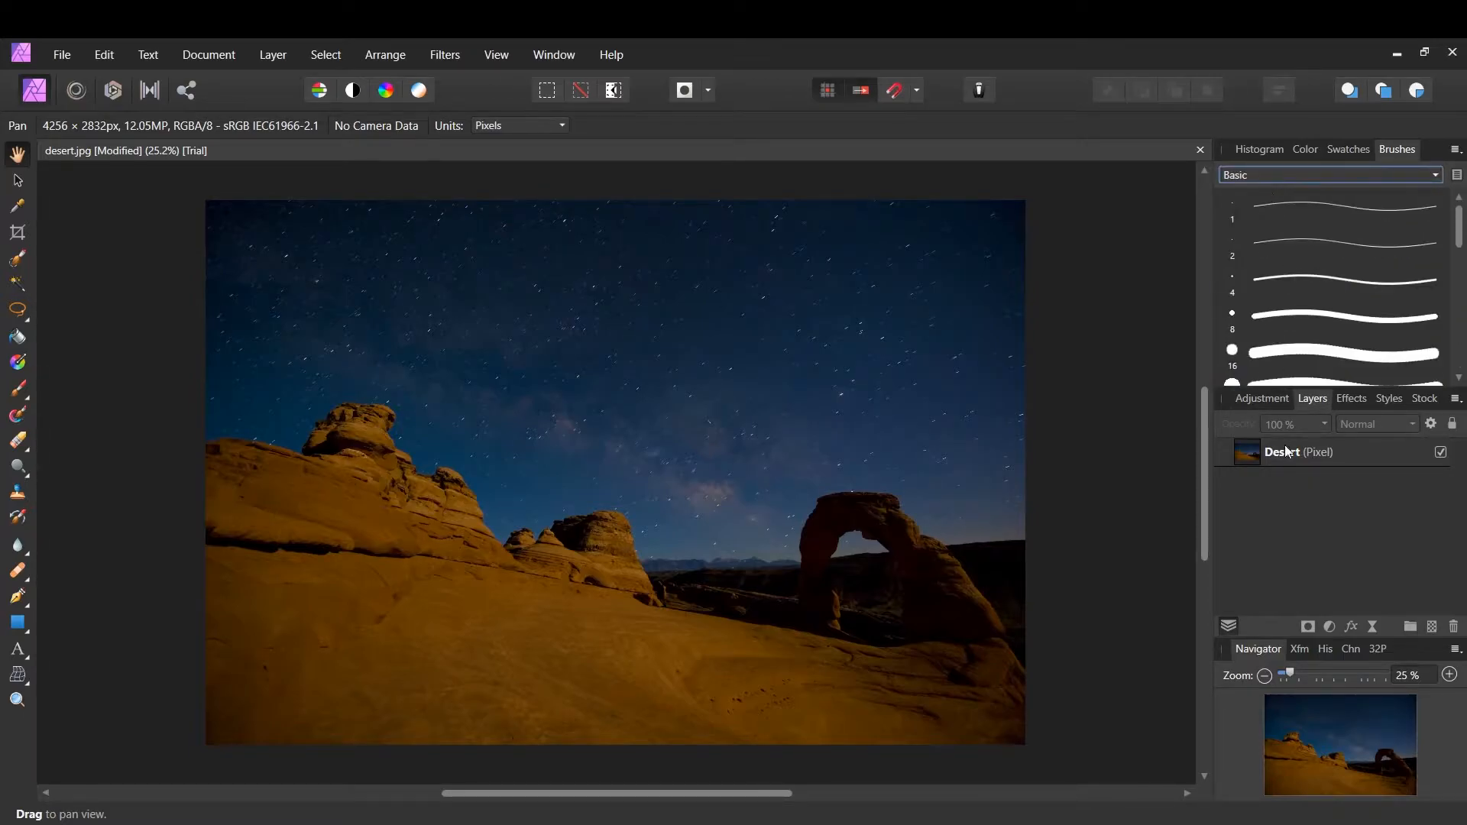
# Step: Add a Levels adjustment to the desert photo with the Default preset
pyautogui.click(1263, 400)
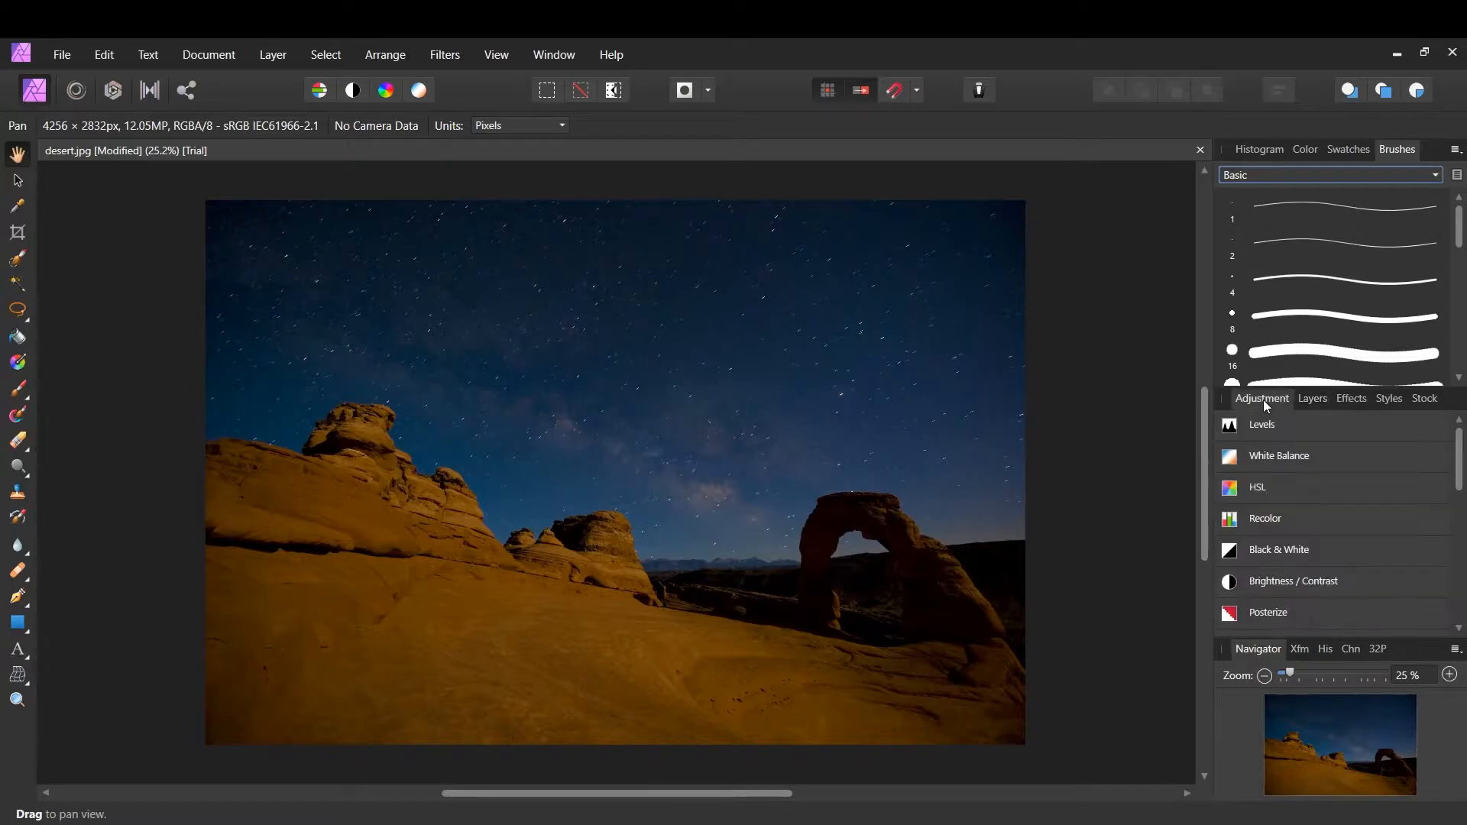
pyautogui.click(1298, 421)
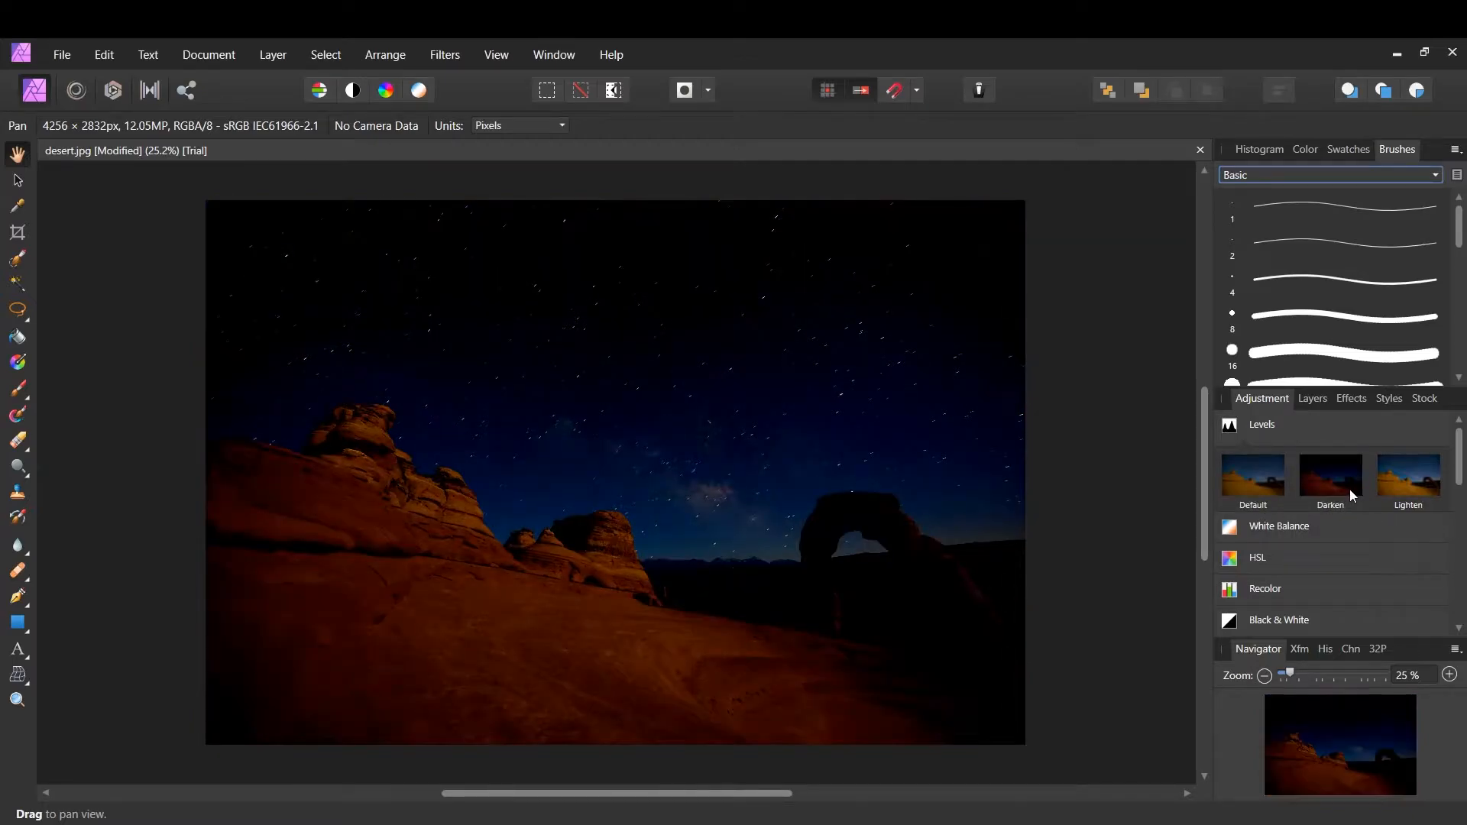
pyautogui.click(1350, 489)
pyautogui.click(1266, 469)
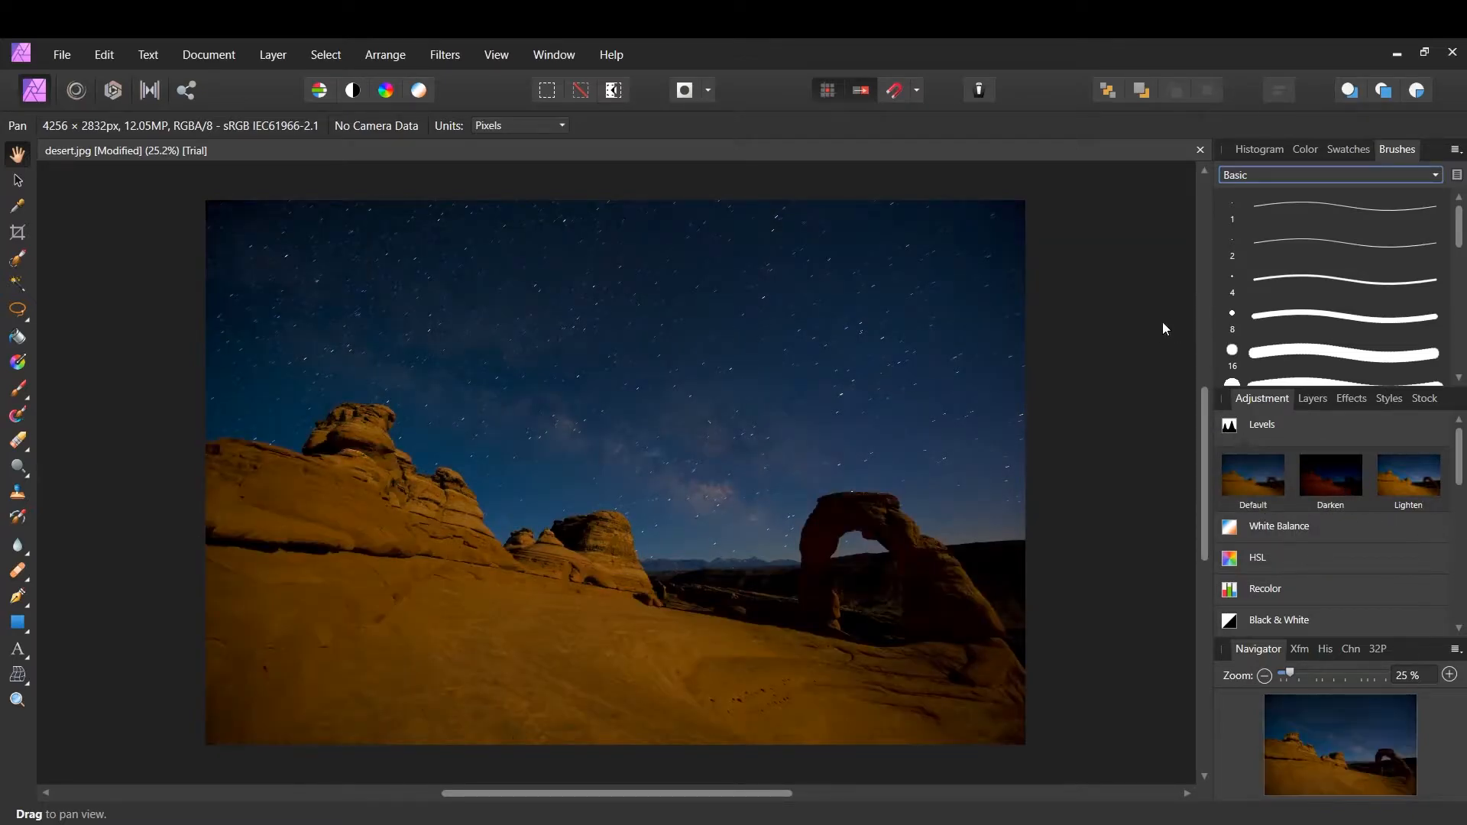
# Step: Add default Lens Filter and Color Balance adjustments to the desert photo
pyautogui.scroll(-10, 1300, 458)
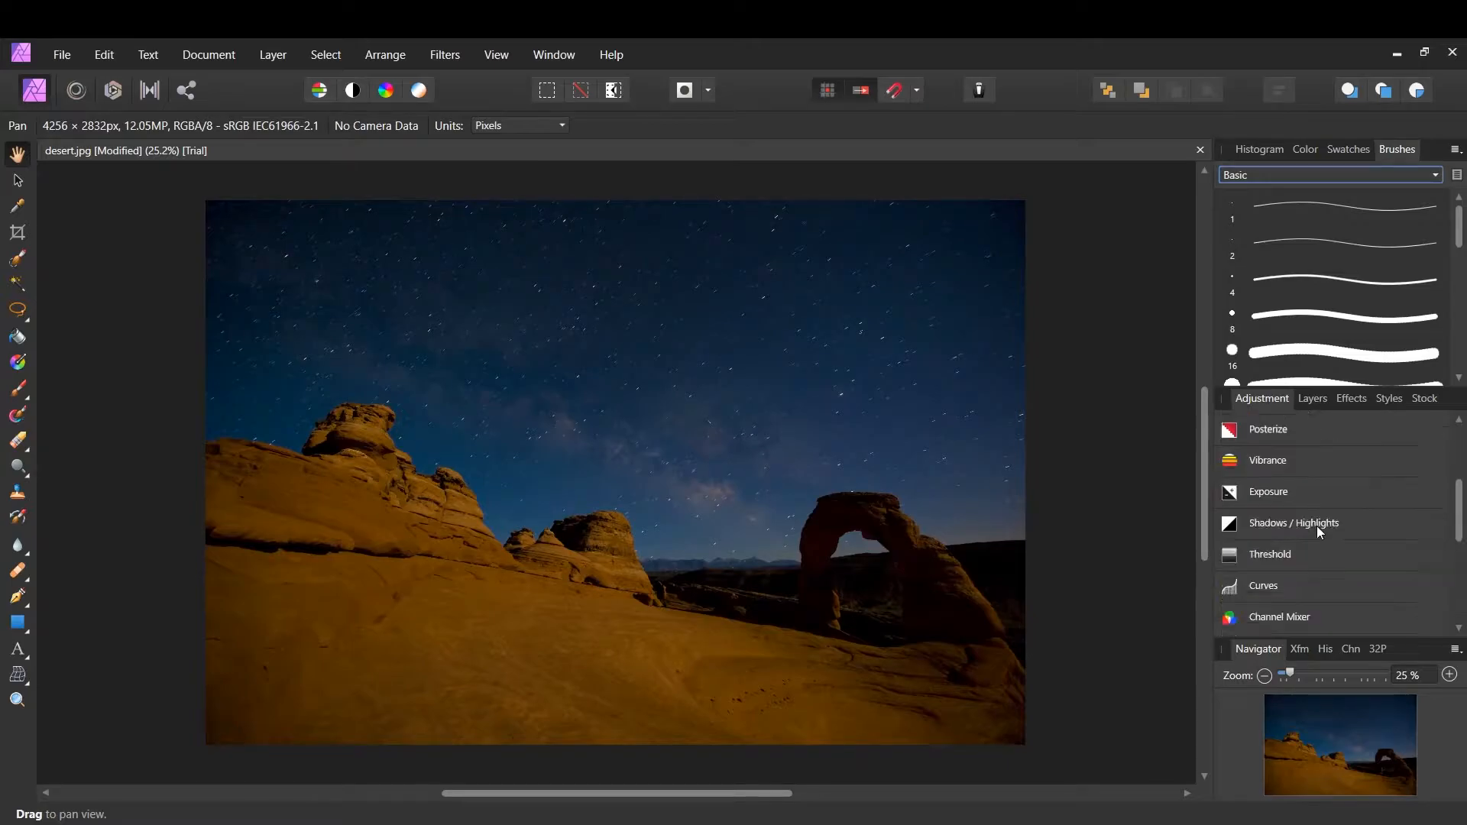
pyautogui.moveTo(1286, 564)
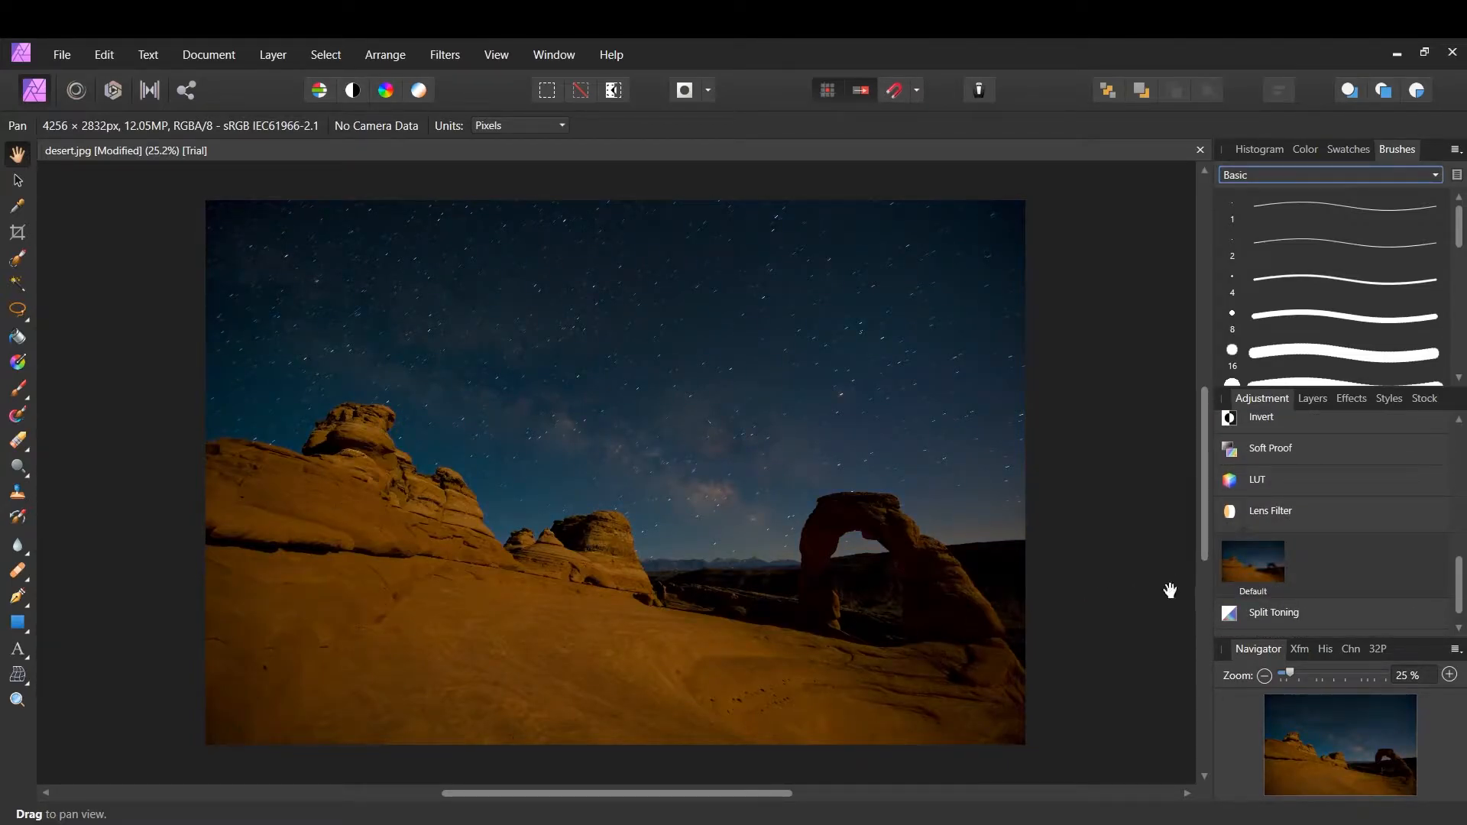
pyautogui.scroll(4, 1258, 488)
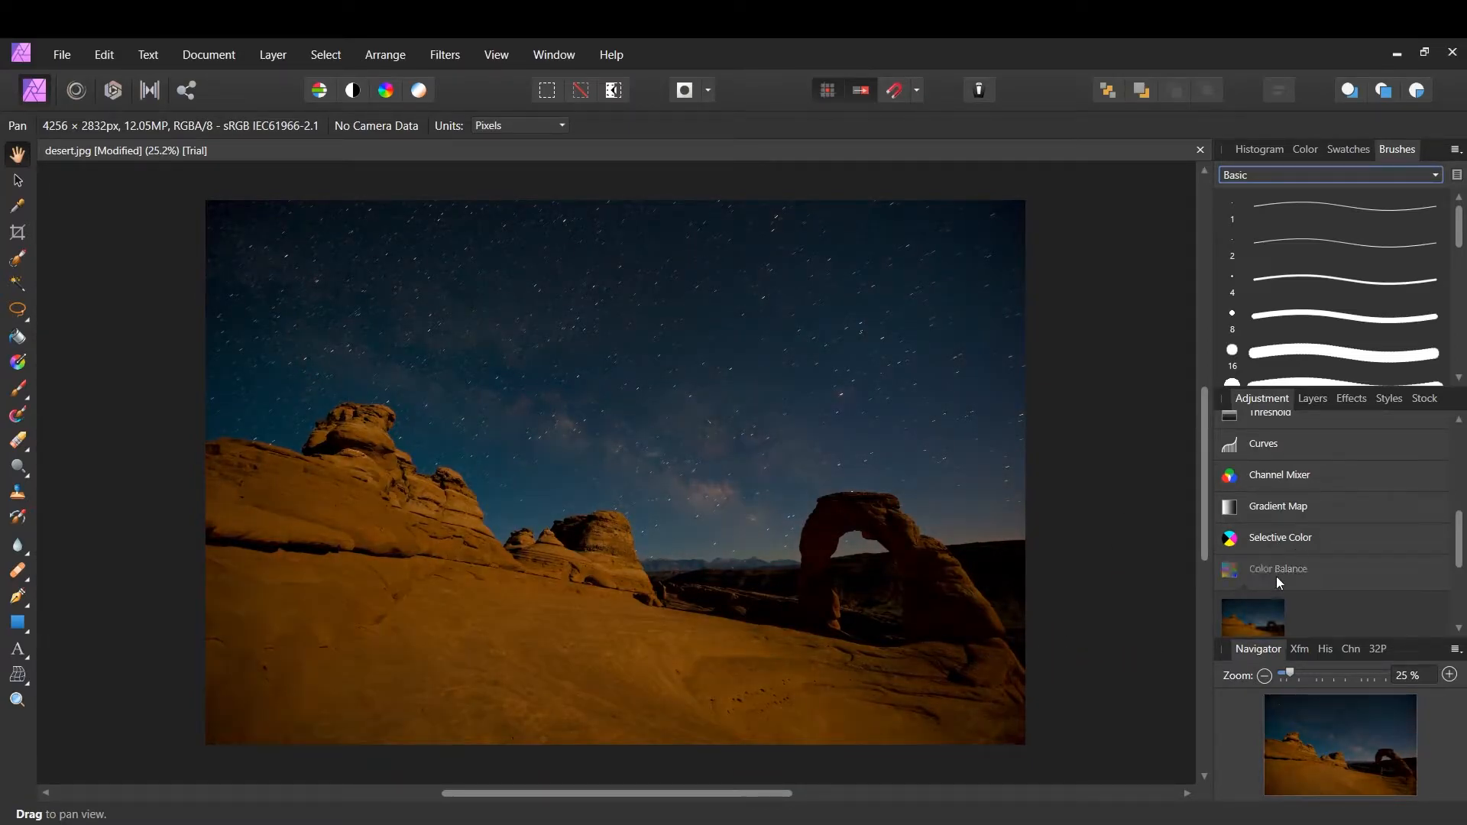
# Step: Delete the Levels, Lens Filter and Color Balance adjustment layers
pyautogui.click(1312, 399)
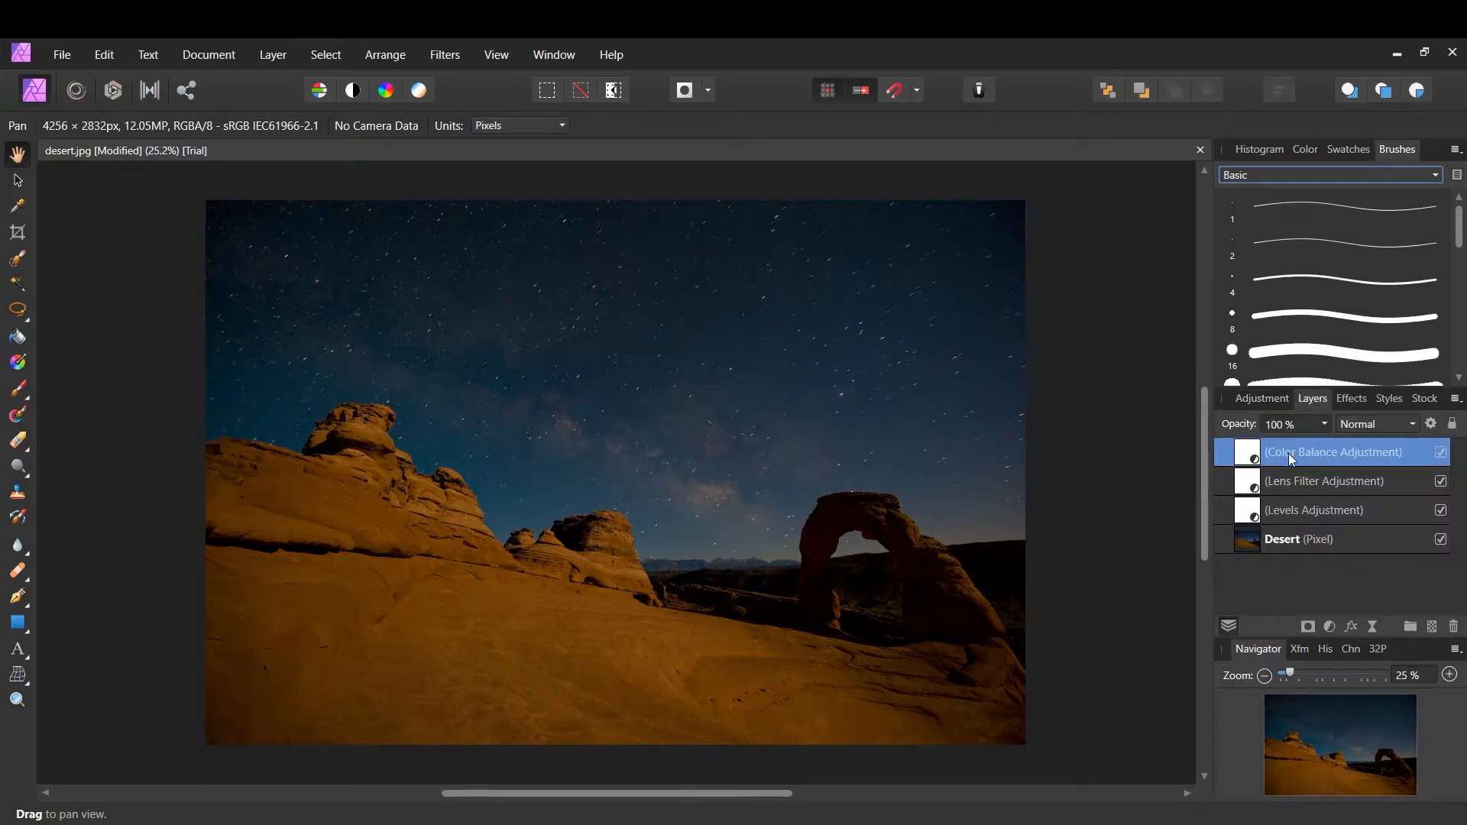
pyautogui.click(1338, 524)
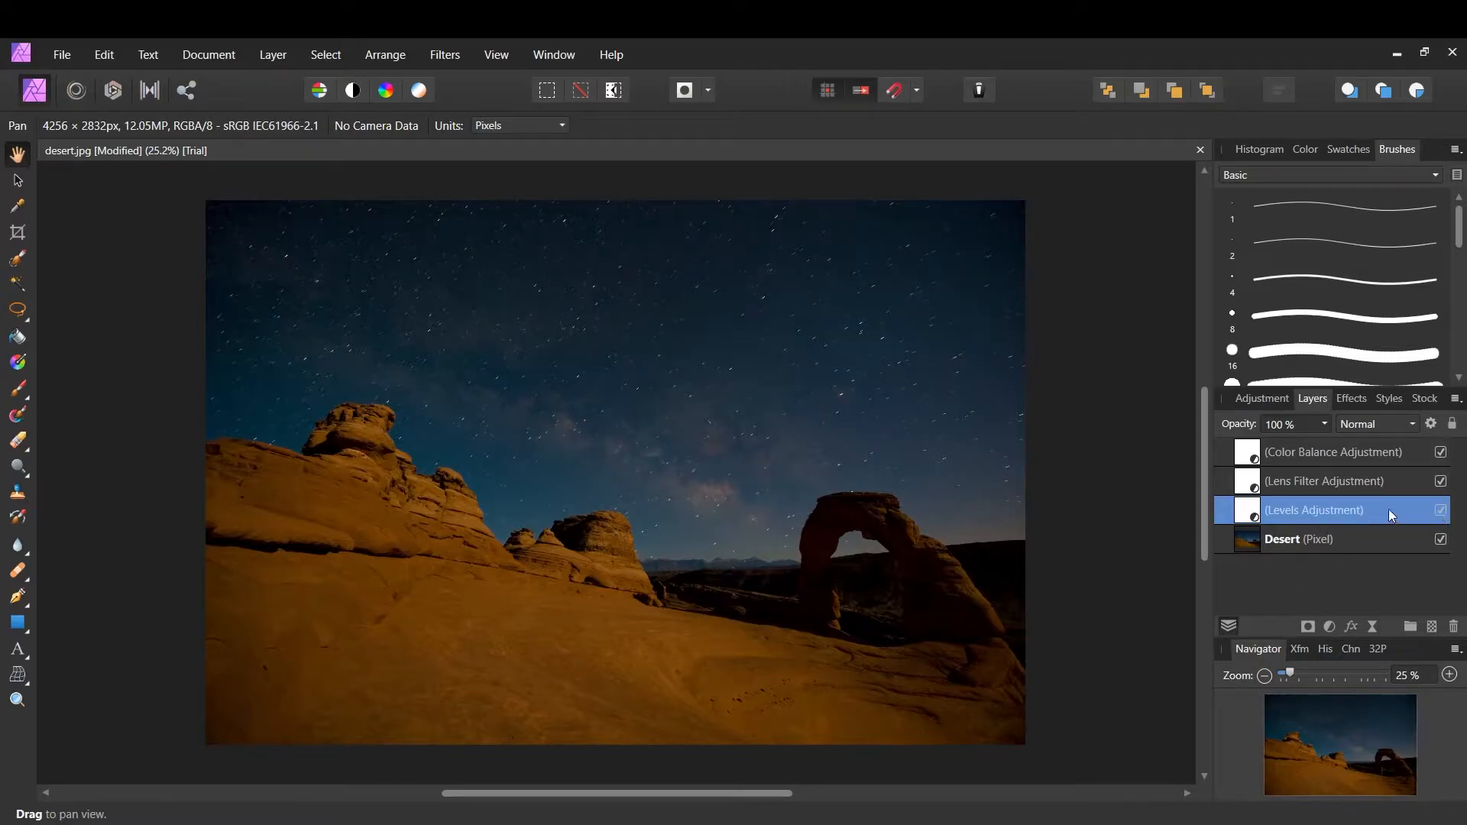
pyautogui.press('Delete')
pyautogui.click(1342, 480)
pyautogui.press('Delete')
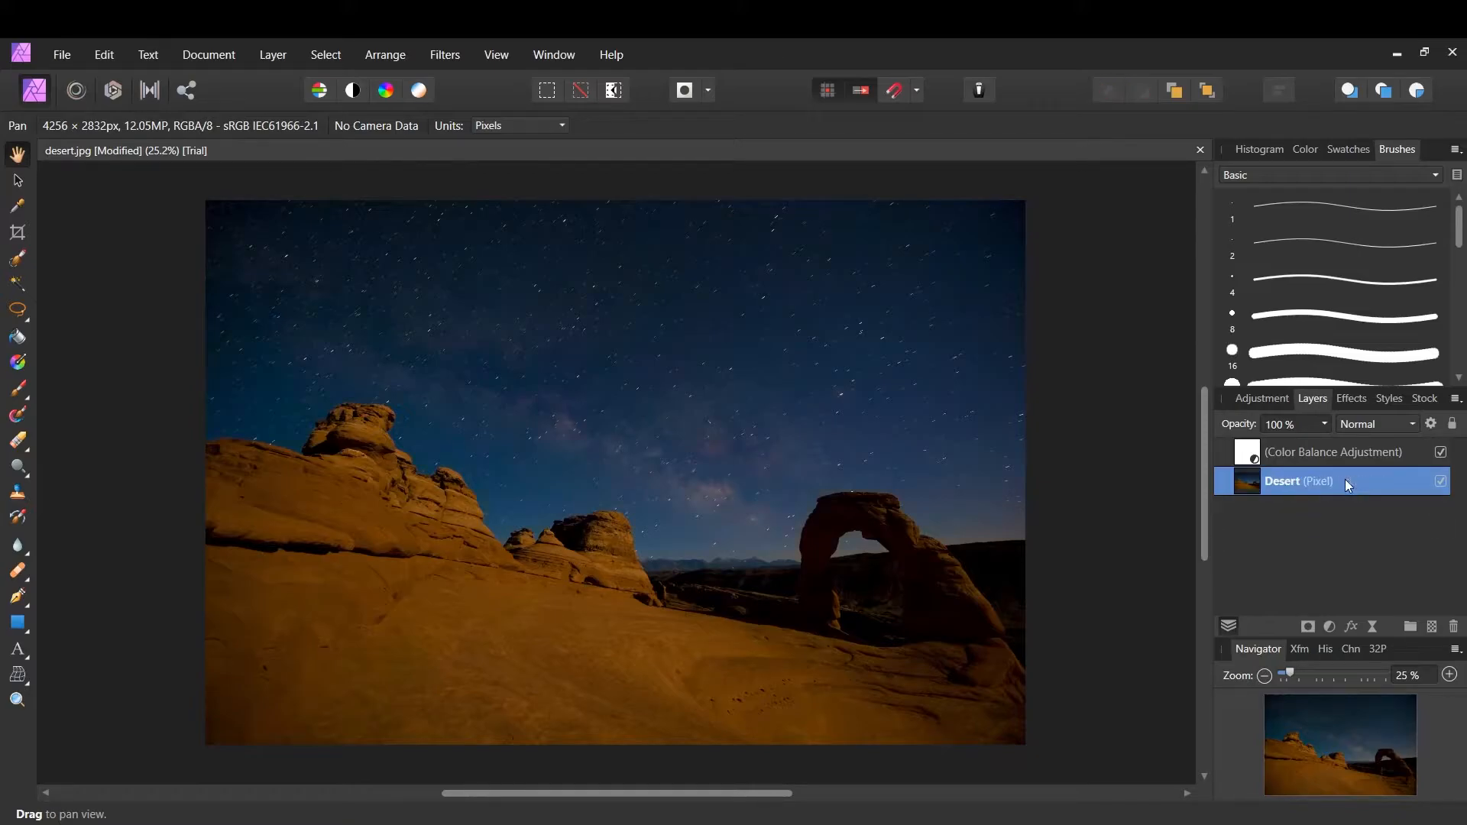
pyautogui.click(1346, 452)
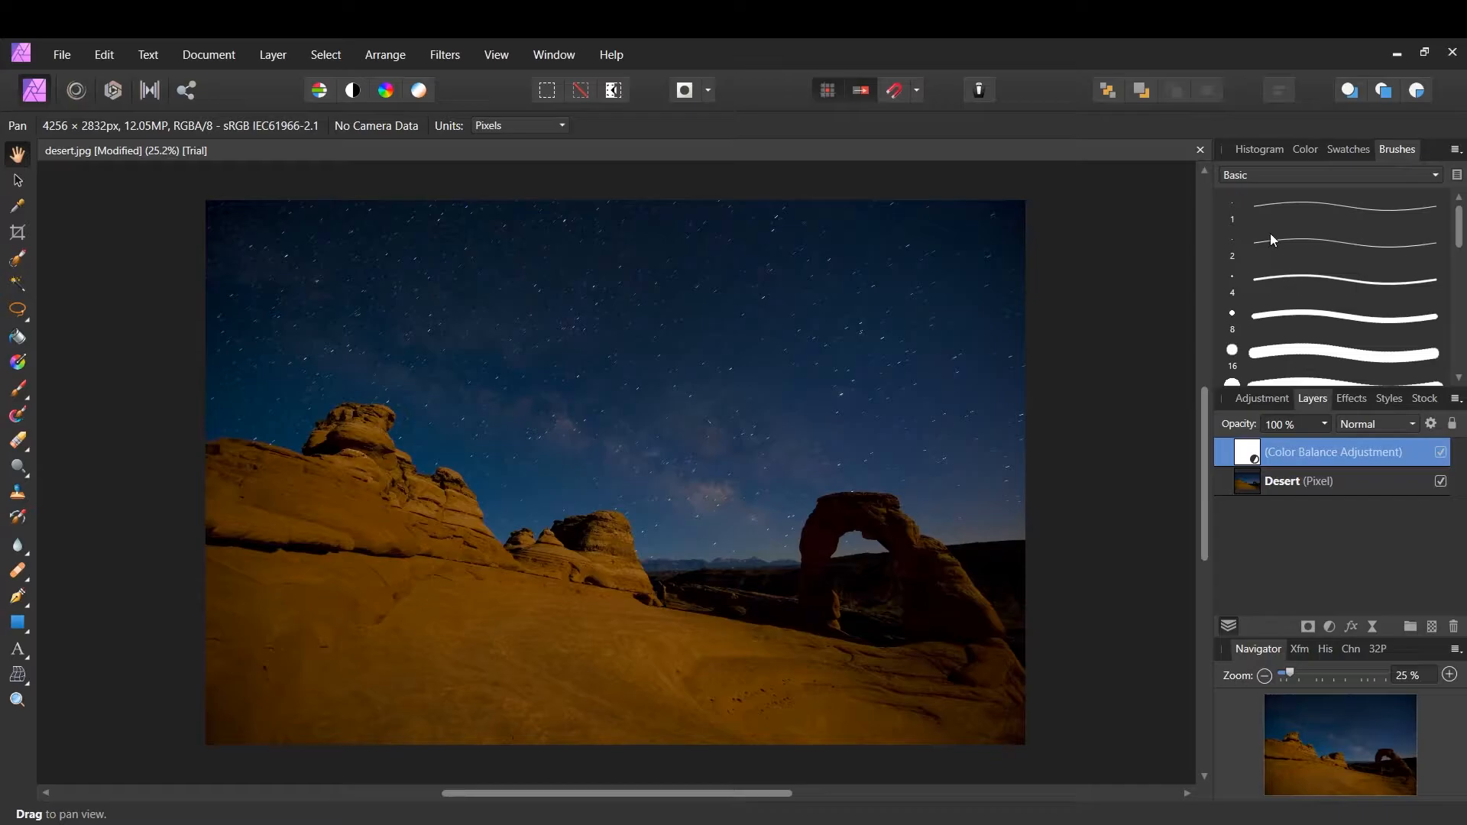
pyautogui.press('Delete')
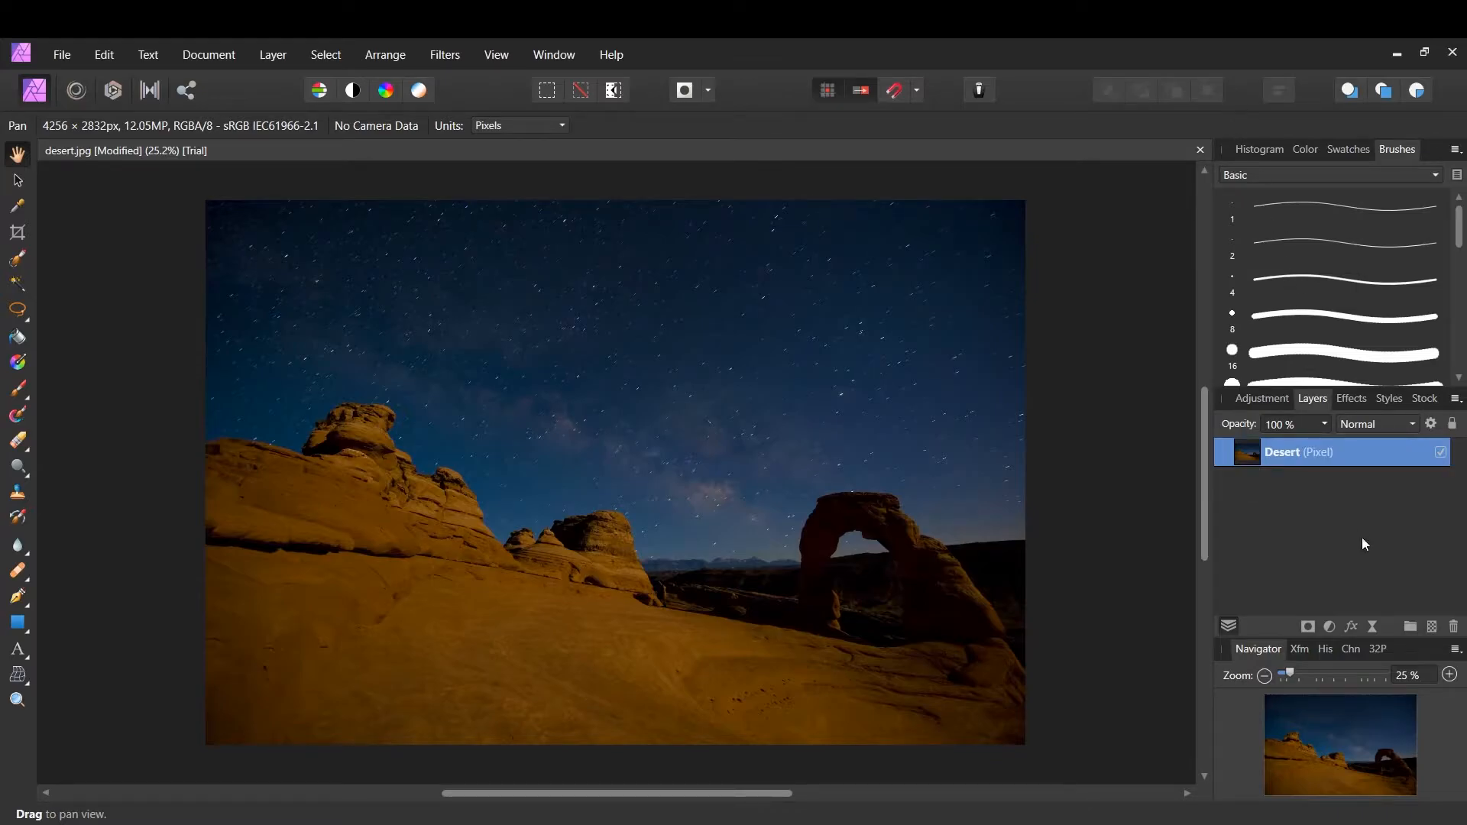
# Step: Try the Inner Glow effect on the Desert layer and switch it off again
pyautogui.click(1349, 399)
pyautogui.scroll(-3, 1337, 489)
pyautogui.click(1227, 499)
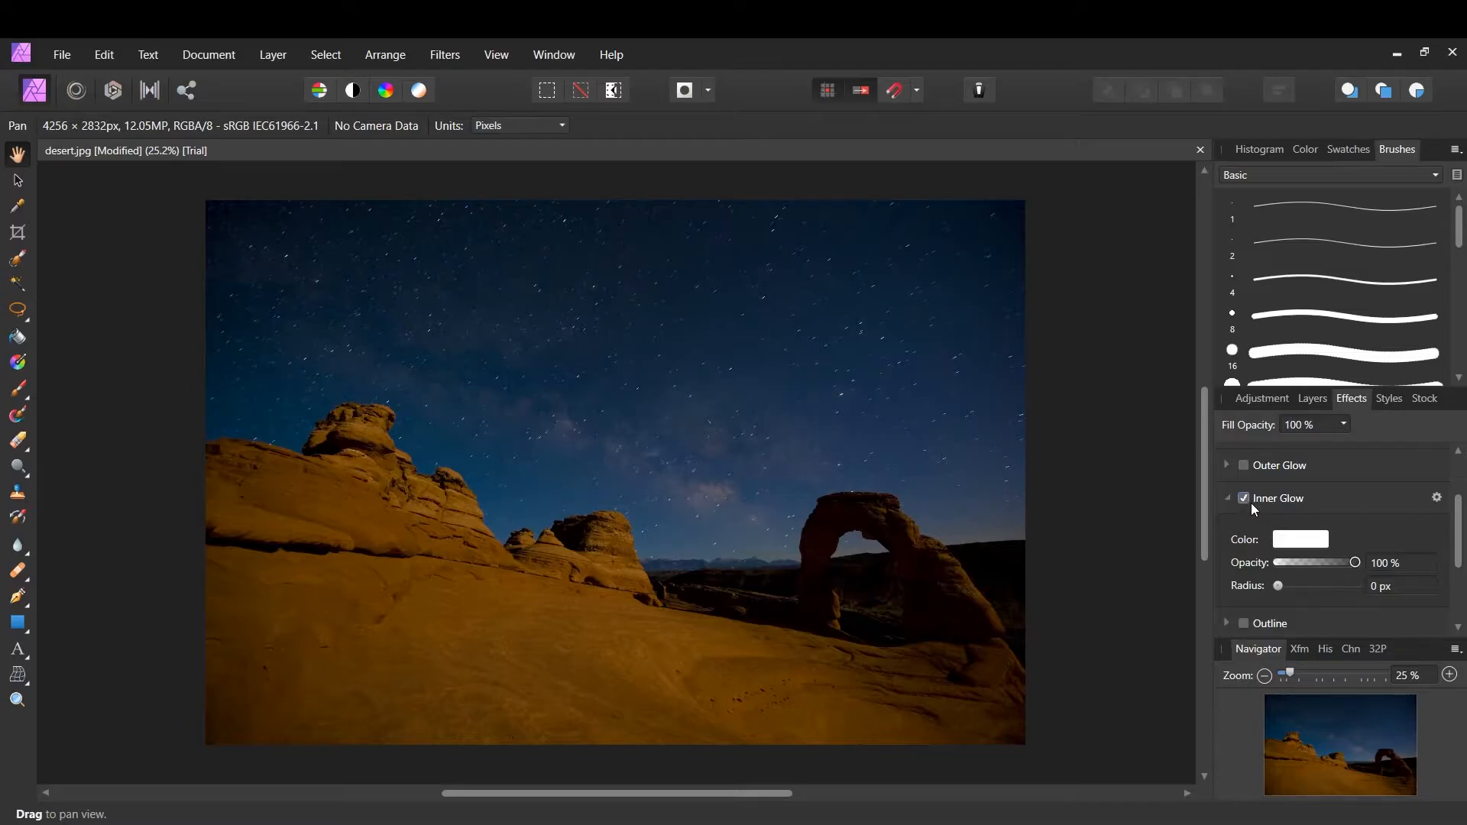
pyautogui.click(1244, 498)
pyautogui.click(1227, 498)
pyautogui.scroll(-1, 1268, 583)
pyautogui.scroll(4, 1303, 589)
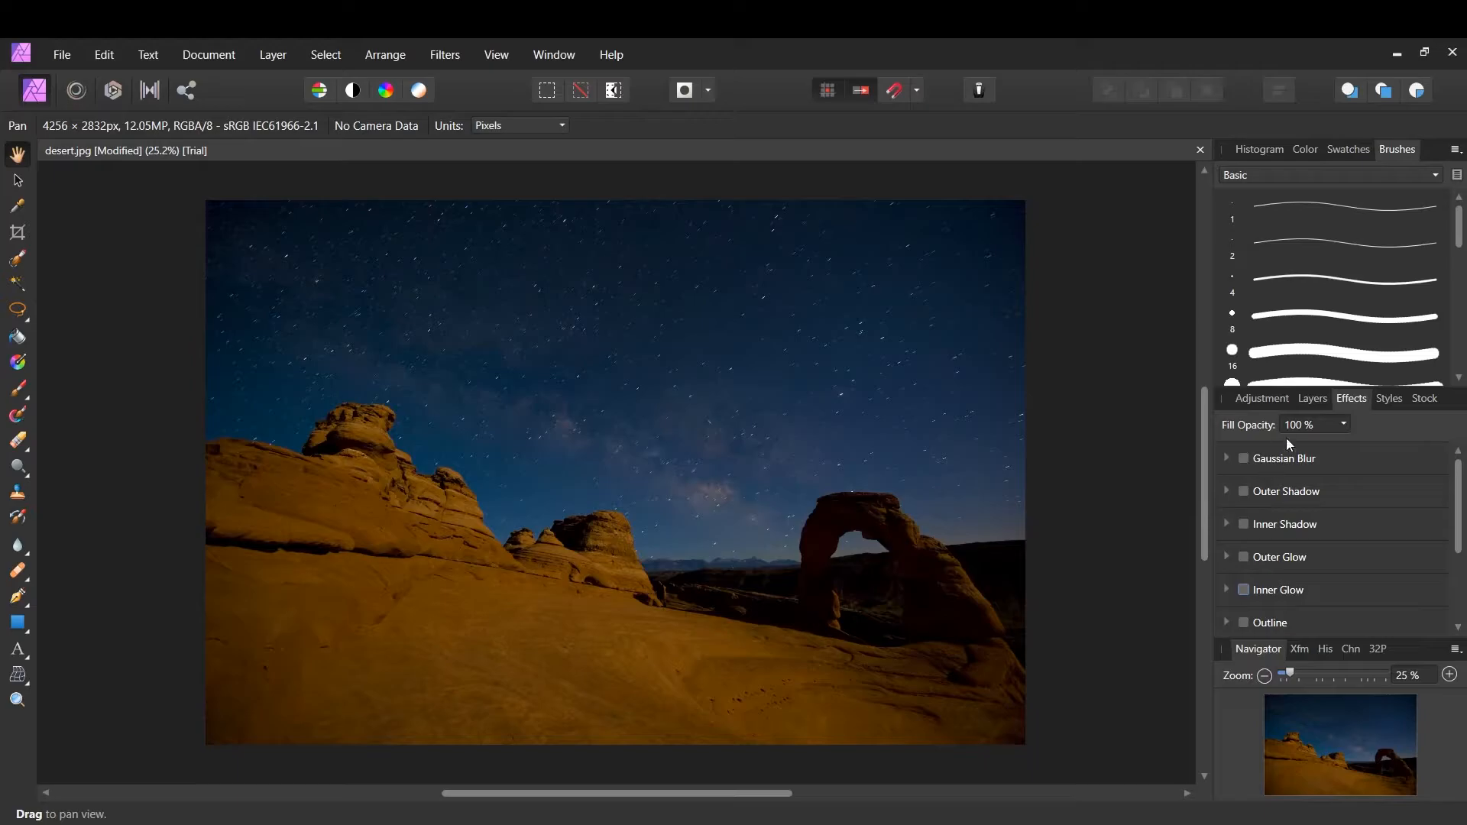
# Step: Apply the Plexi style to the Desert layer and replace it with the second Gold Art style
pyautogui.click(1387, 400)
pyautogui.scroll(-3, 1308, 574)
pyautogui.scroll(2, 1318, 570)
pyautogui.scroll(-2, 1318, 570)
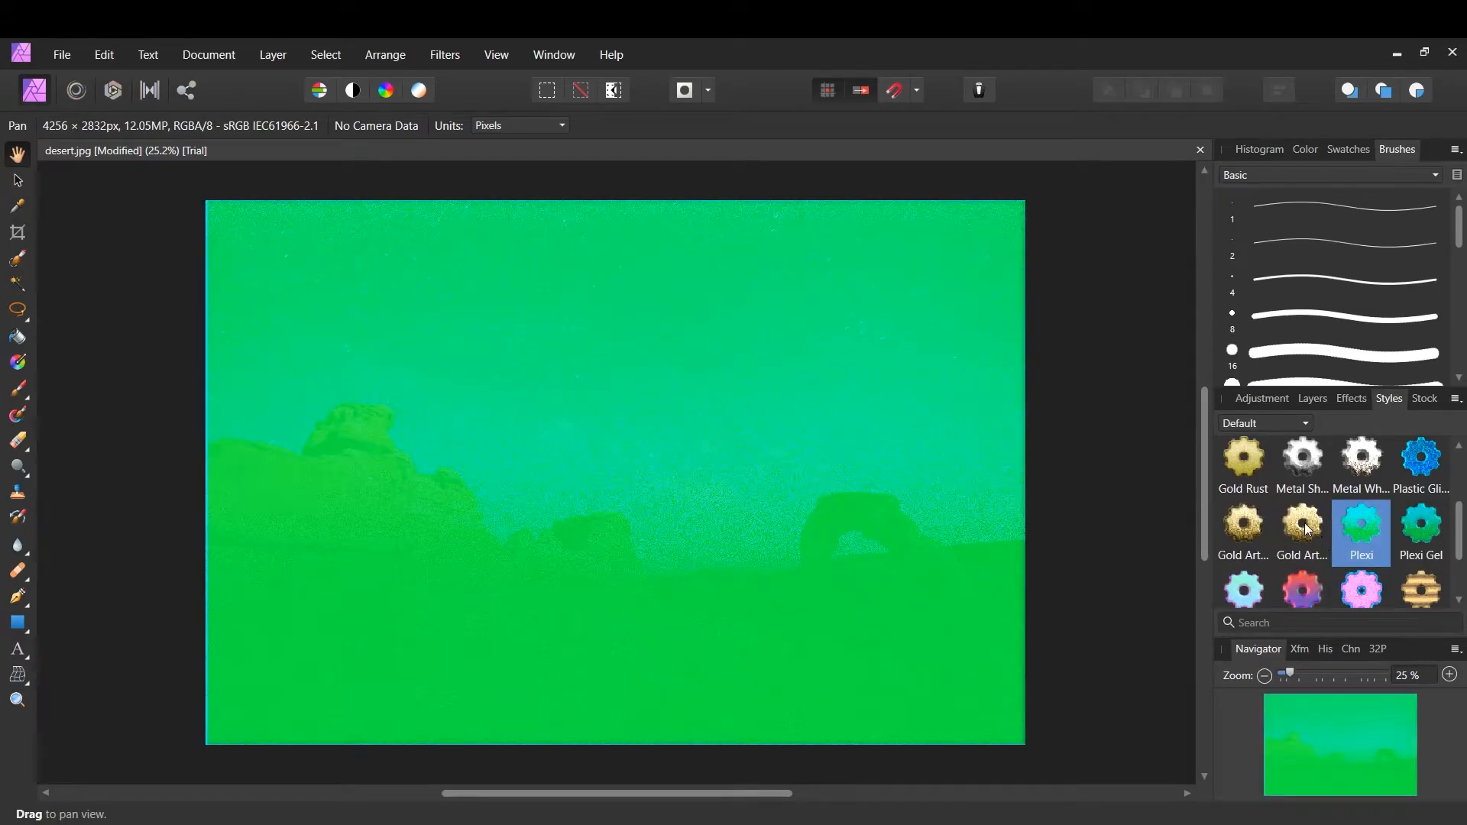
pyautogui.click(1297, 555)
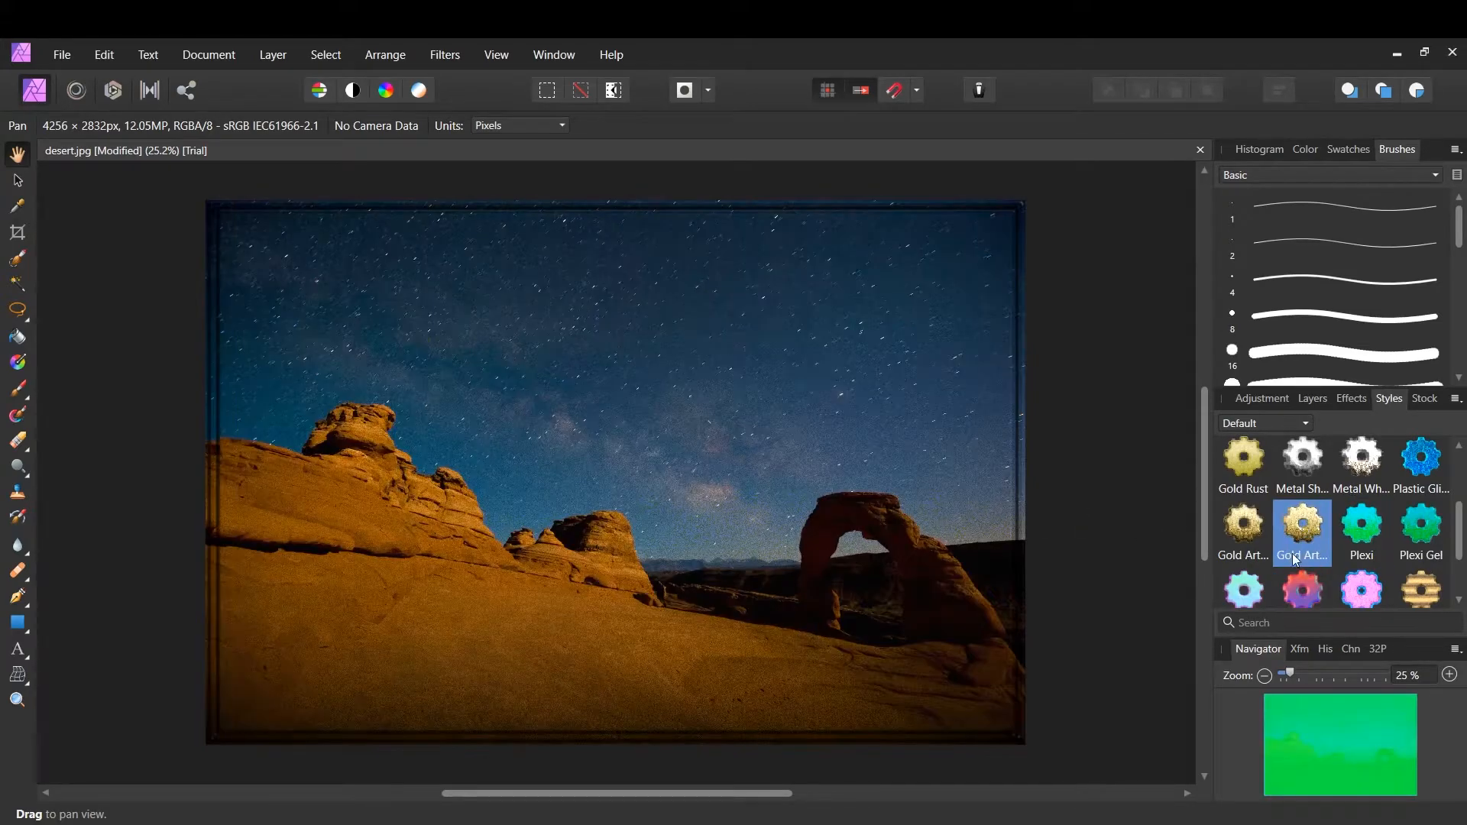
# Step: Try the first Gold Art style, the 80s Disco style and the 80s Gel style on the Desert layer
pyautogui.click(1230, 525)
pyautogui.scroll(-1, 1270, 583)
pyautogui.scroll(-1, 1267, 577)
pyautogui.click(1247, 507)
pyautogui.click(1304, 539)
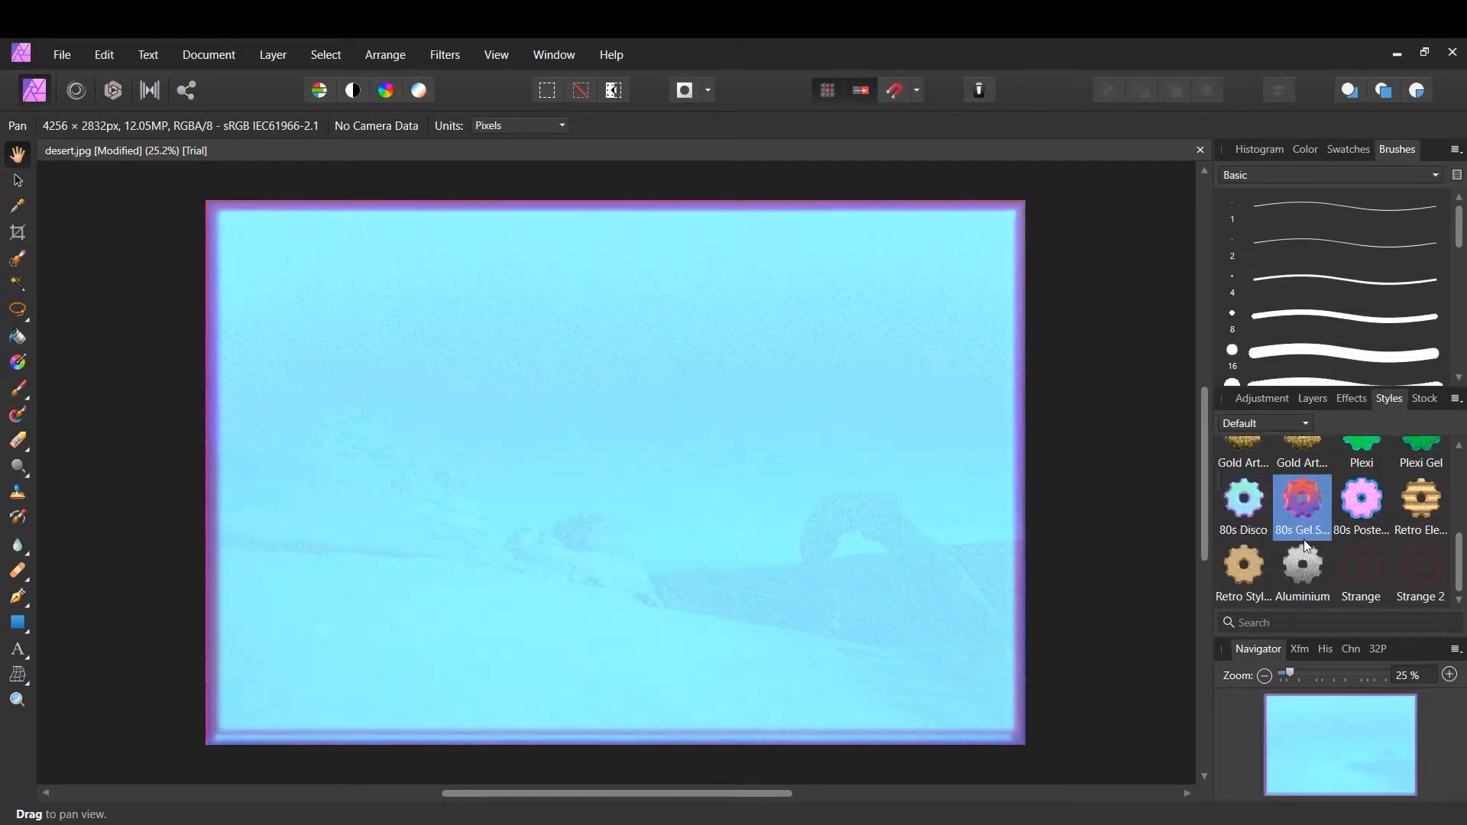
# Step: Try the Aluminium, Strange and Night Out styles on the Desert layer
pyautogui.click(1302, 584)
pyautogui.click(1375, 586)
pyautogui.scroll(1, 1378, 587)
pyautogui.scroll(3, 1377, 581)
pyautogui.click(1361, 462)
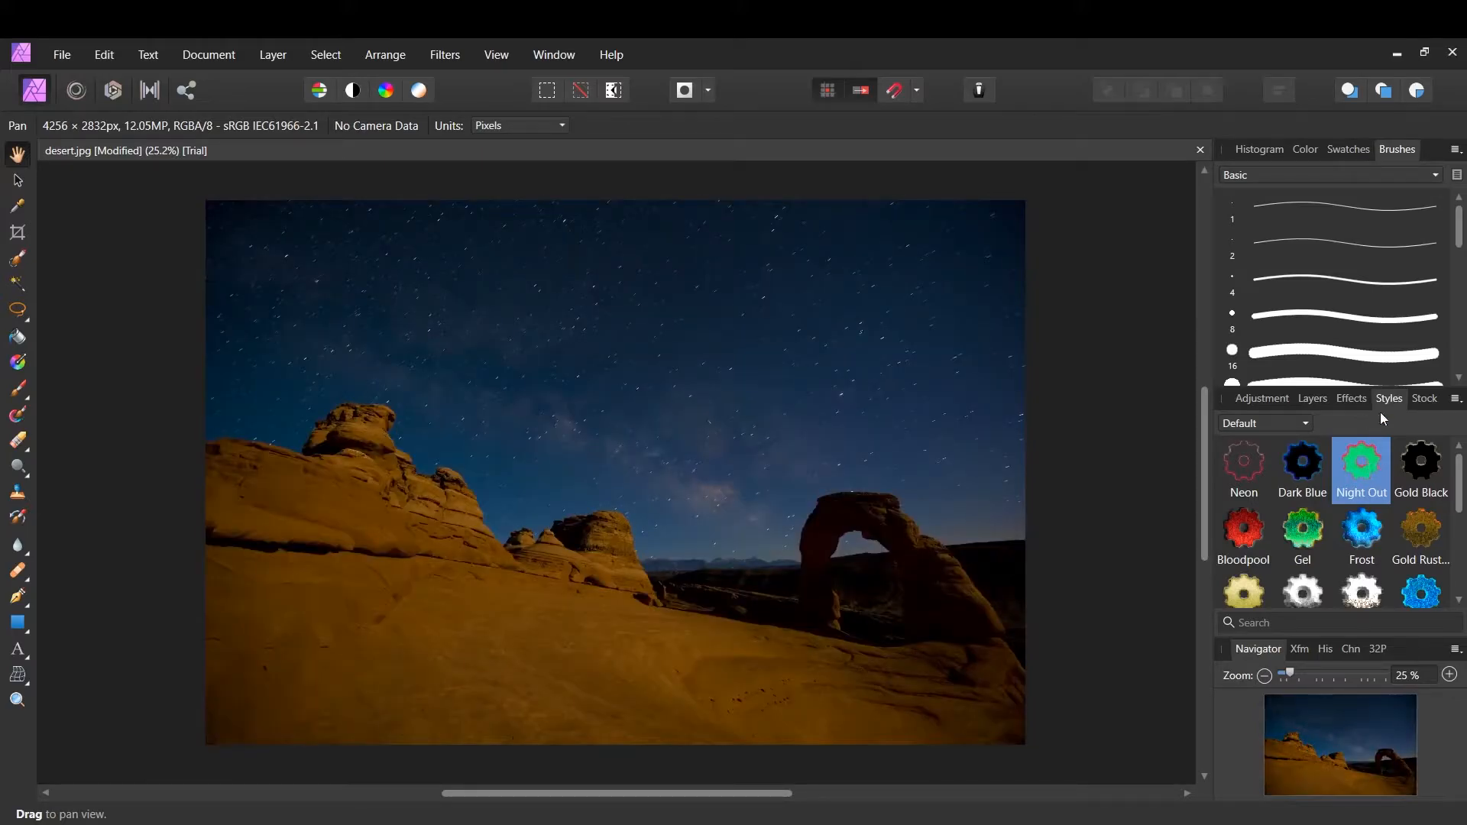
# Step: Show the Unsplash stock library, and zoom the photo out to 10 % and back to 25 % with the Navigator
pyautogui.click(1419, 400)
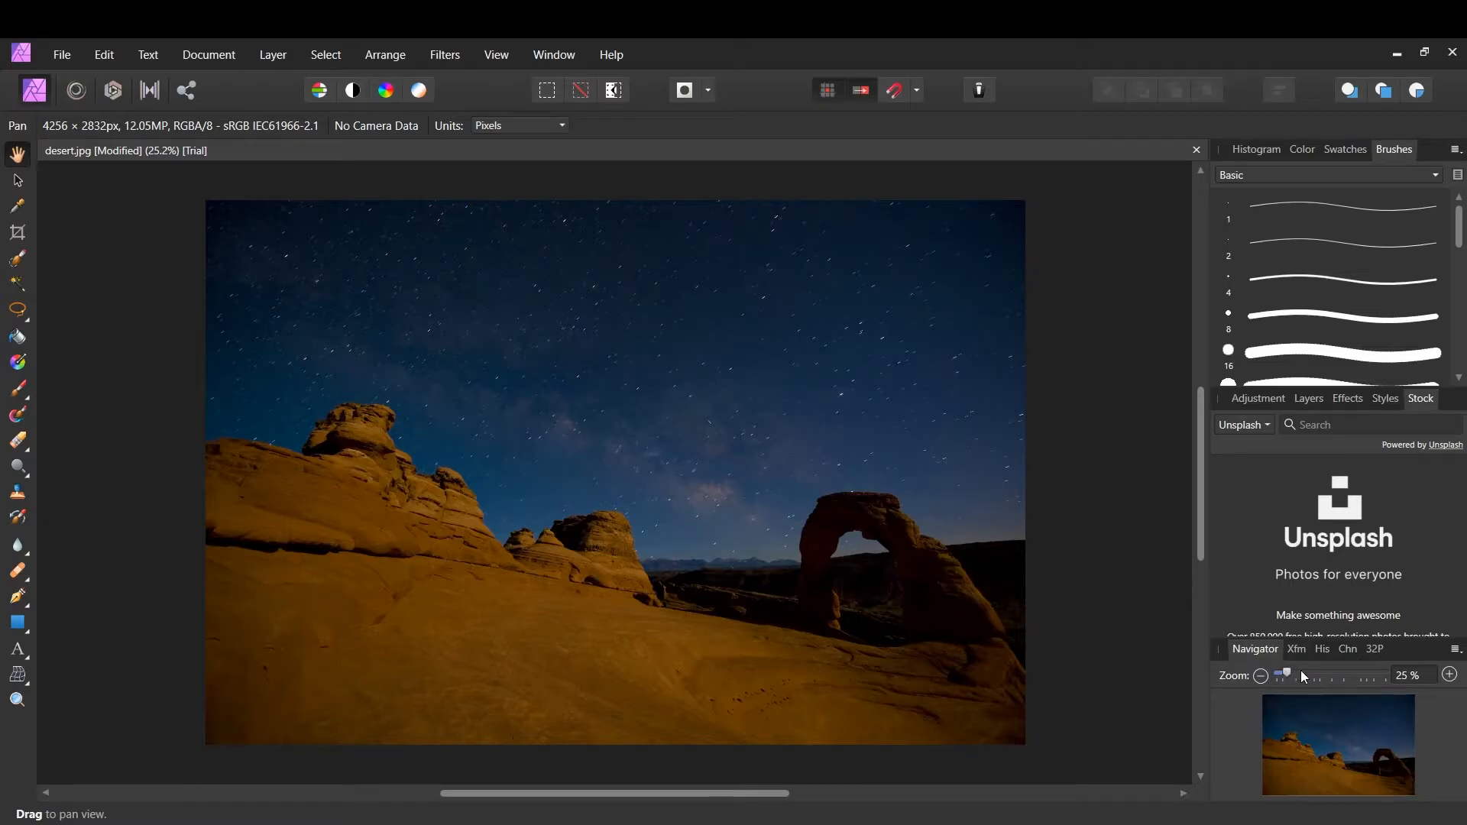
pyautogui.click(1261, 676)
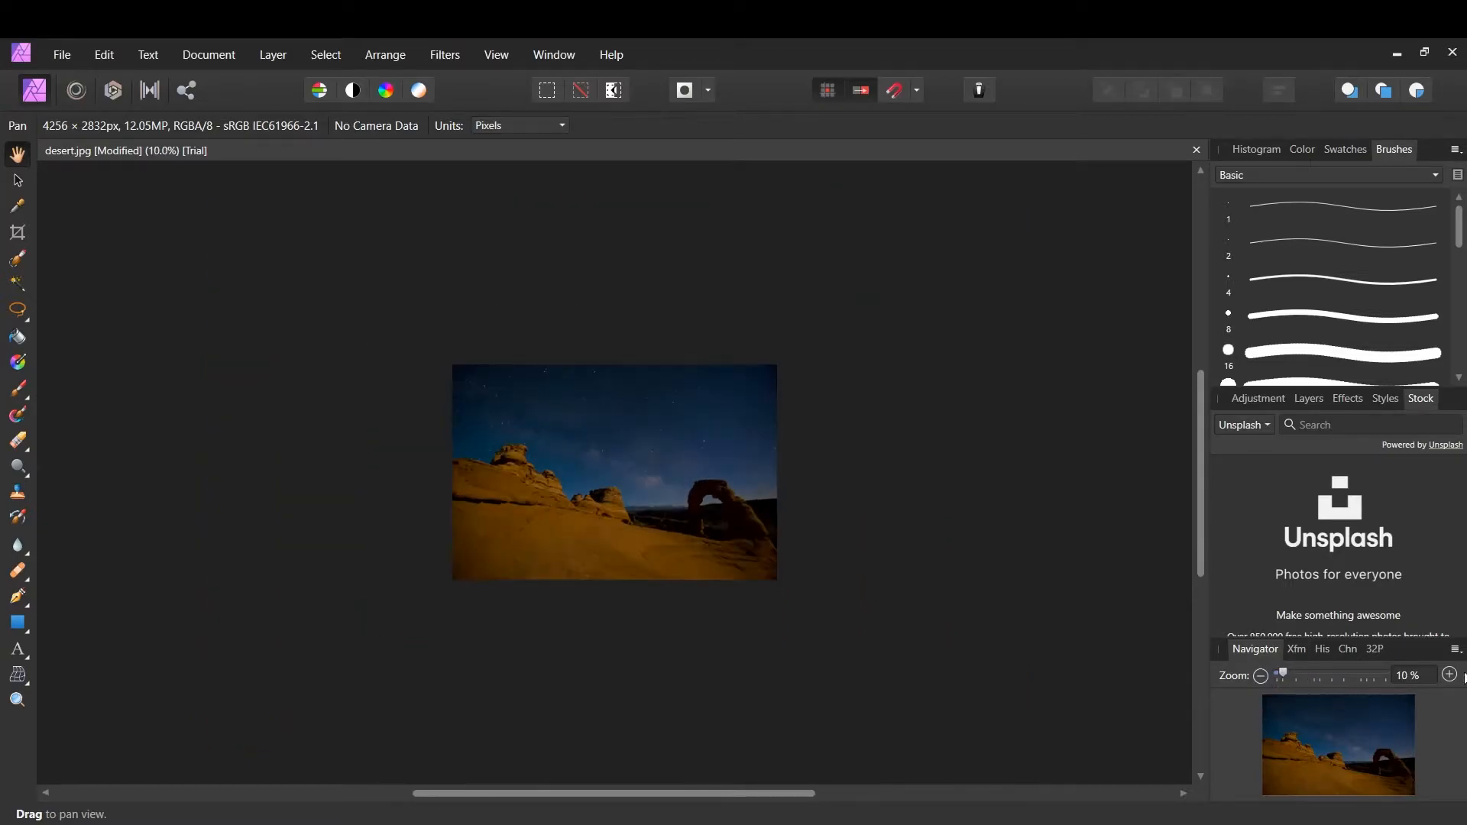
pyautogui.click(1450, 676)
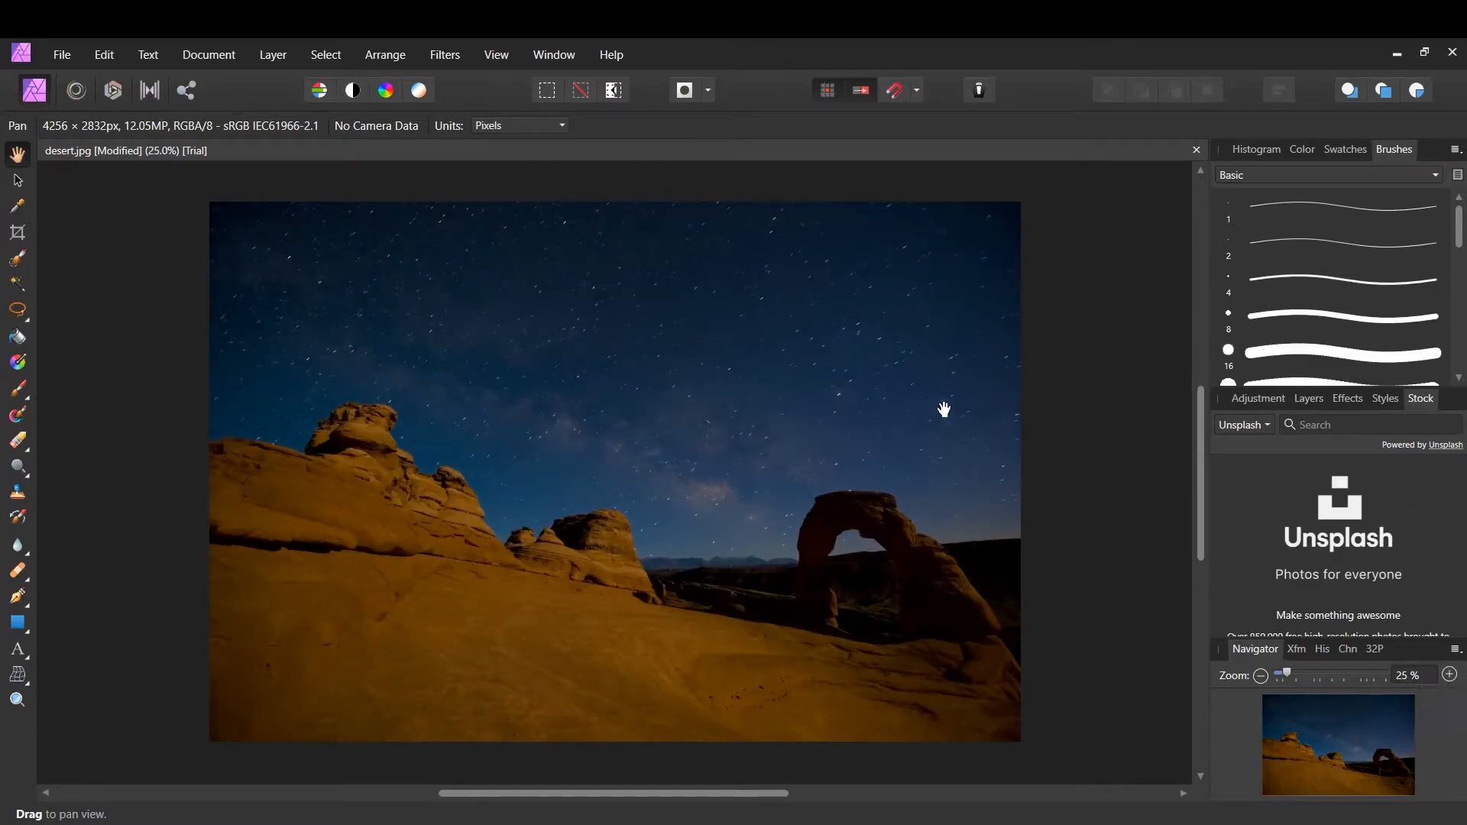
# Step: Examine the desert photo up close and as a whole by repeatedly zooming in and out on the canvas
pyautogui.scroll(5, 550, 432)
pyautogui.scroll(-7, 550, 433)
pyautogui.scroll(6, 561, 414)
pyautogui.scroll(-3, 561, 414)
pyautogui.scroll(2, 616, 462)
pyautogui.scroll(-2, 619, 455)
pyautogui.scroll(4, 635, 471)
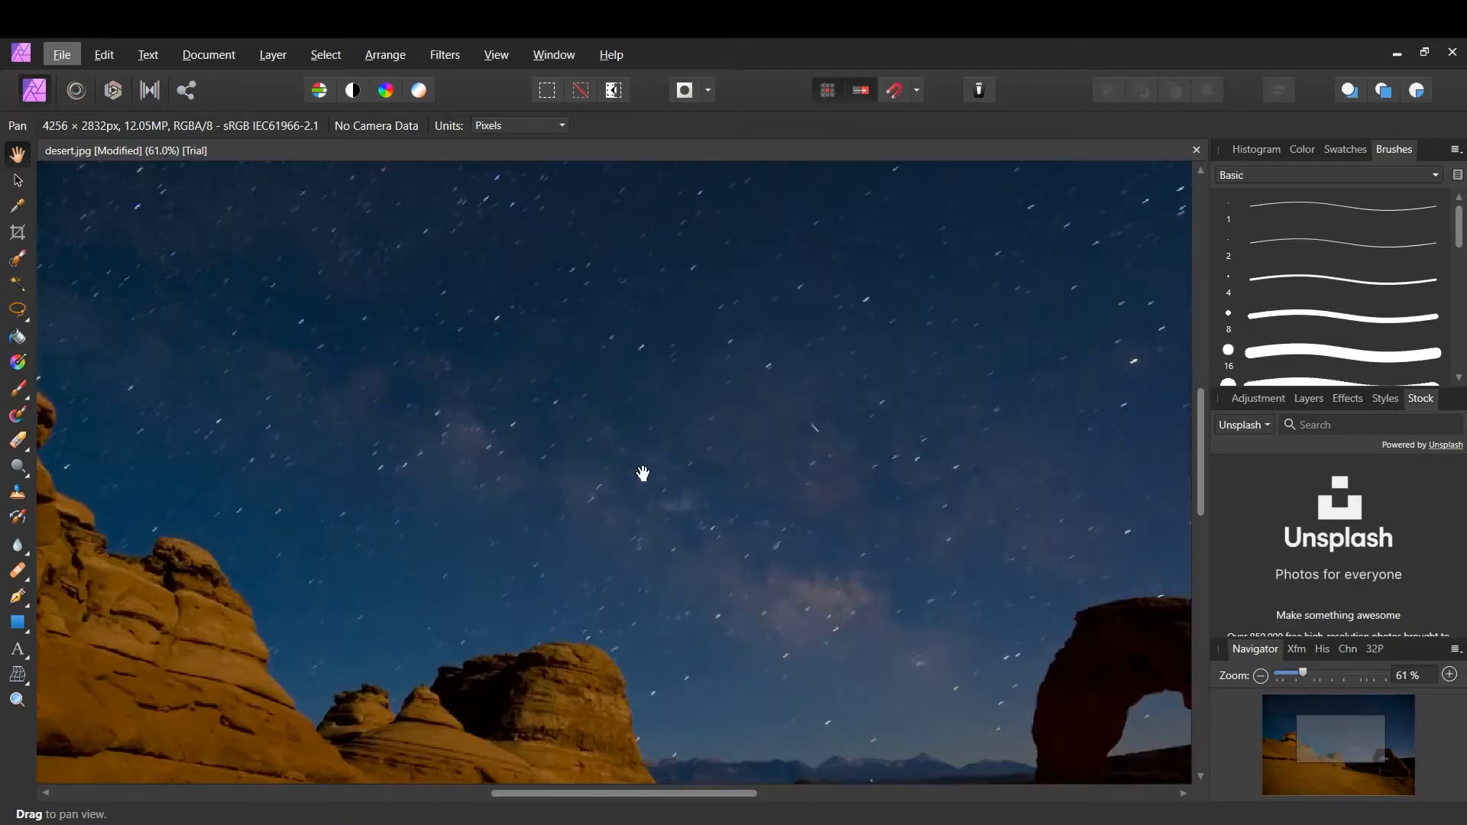
pyautogui.scroll(-4, 638, 475)
pyautogui.scroll(3, 639, 481)
pyautogui.scroll(-3, 641, 486)
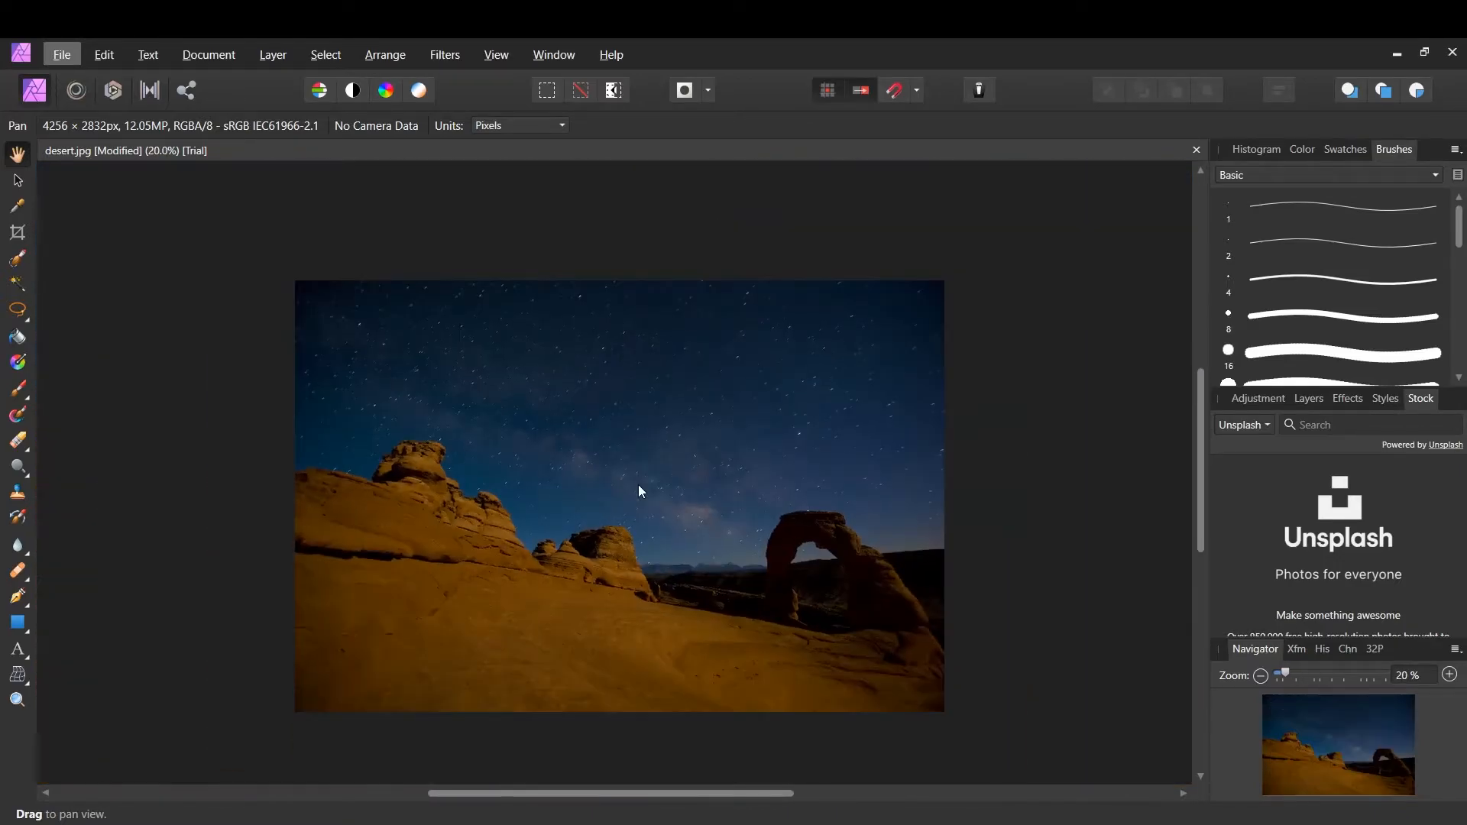
# Step: Show the transform settings, and browse the edit history and move its position to the Set effect enabled entry
pyautogui.click(1296, 648)
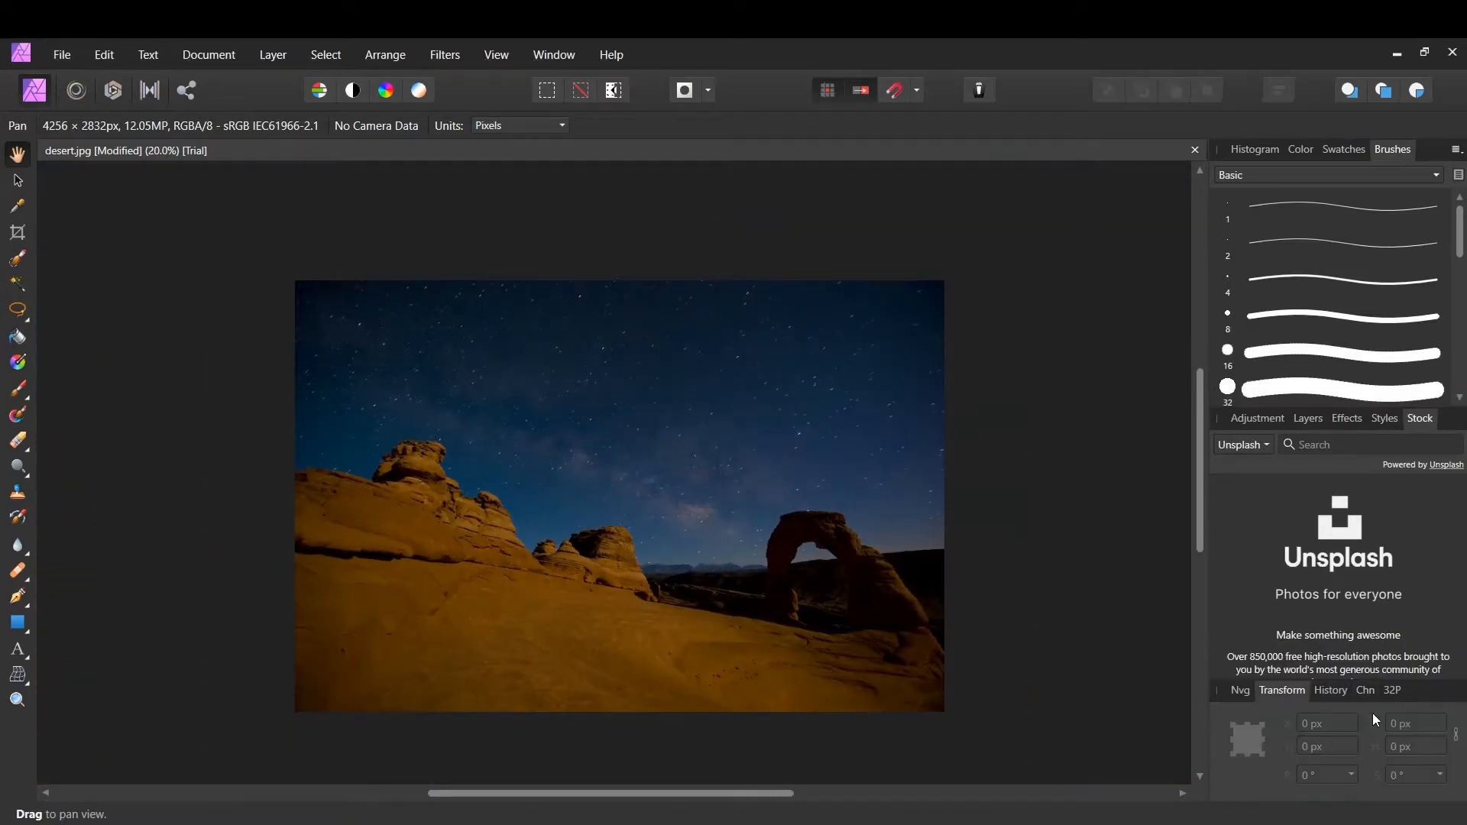
pyautogui.click(1334, 692)
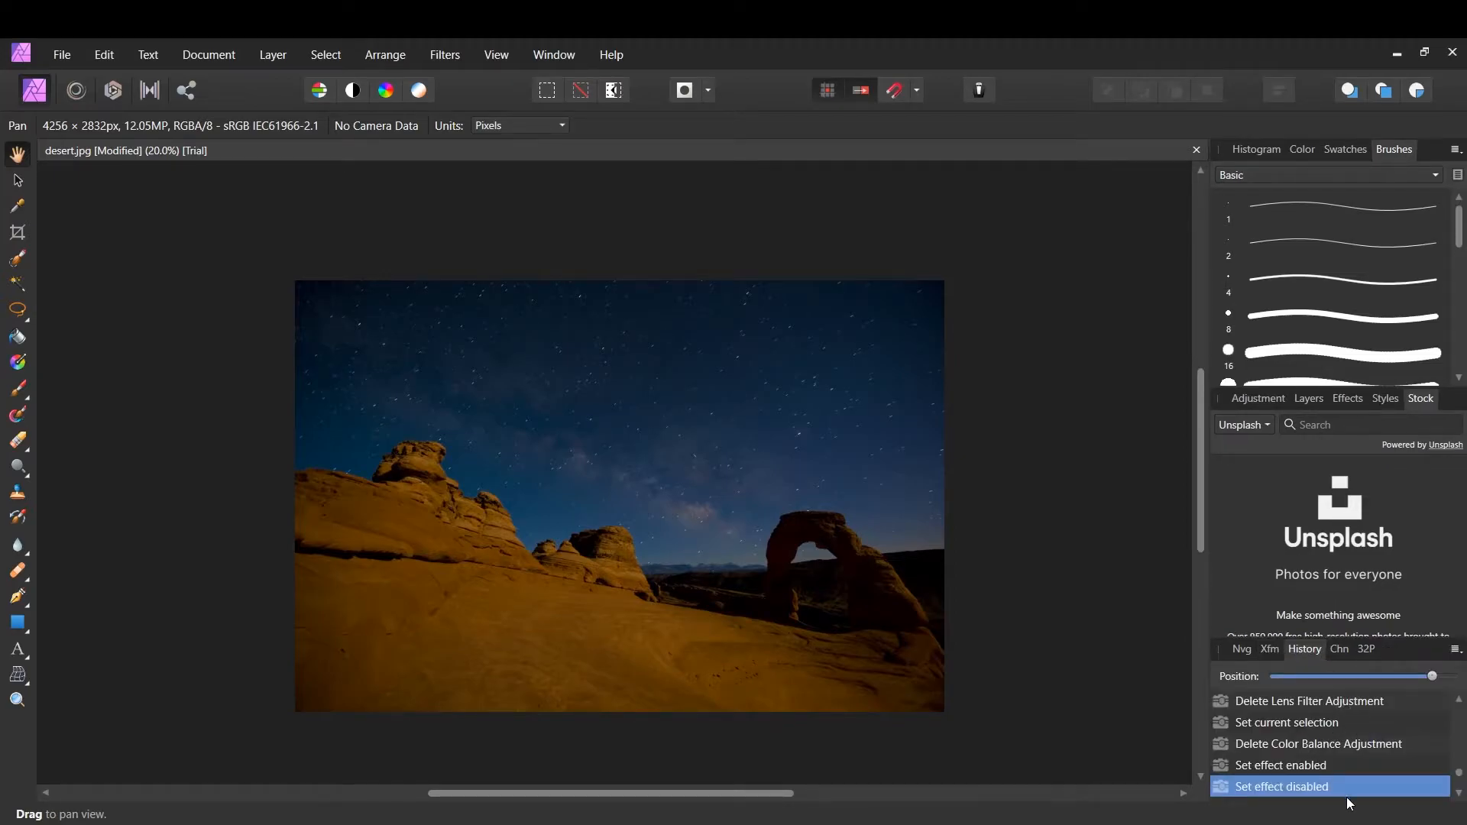
pyautogui.scroll(3, 1314, 751)
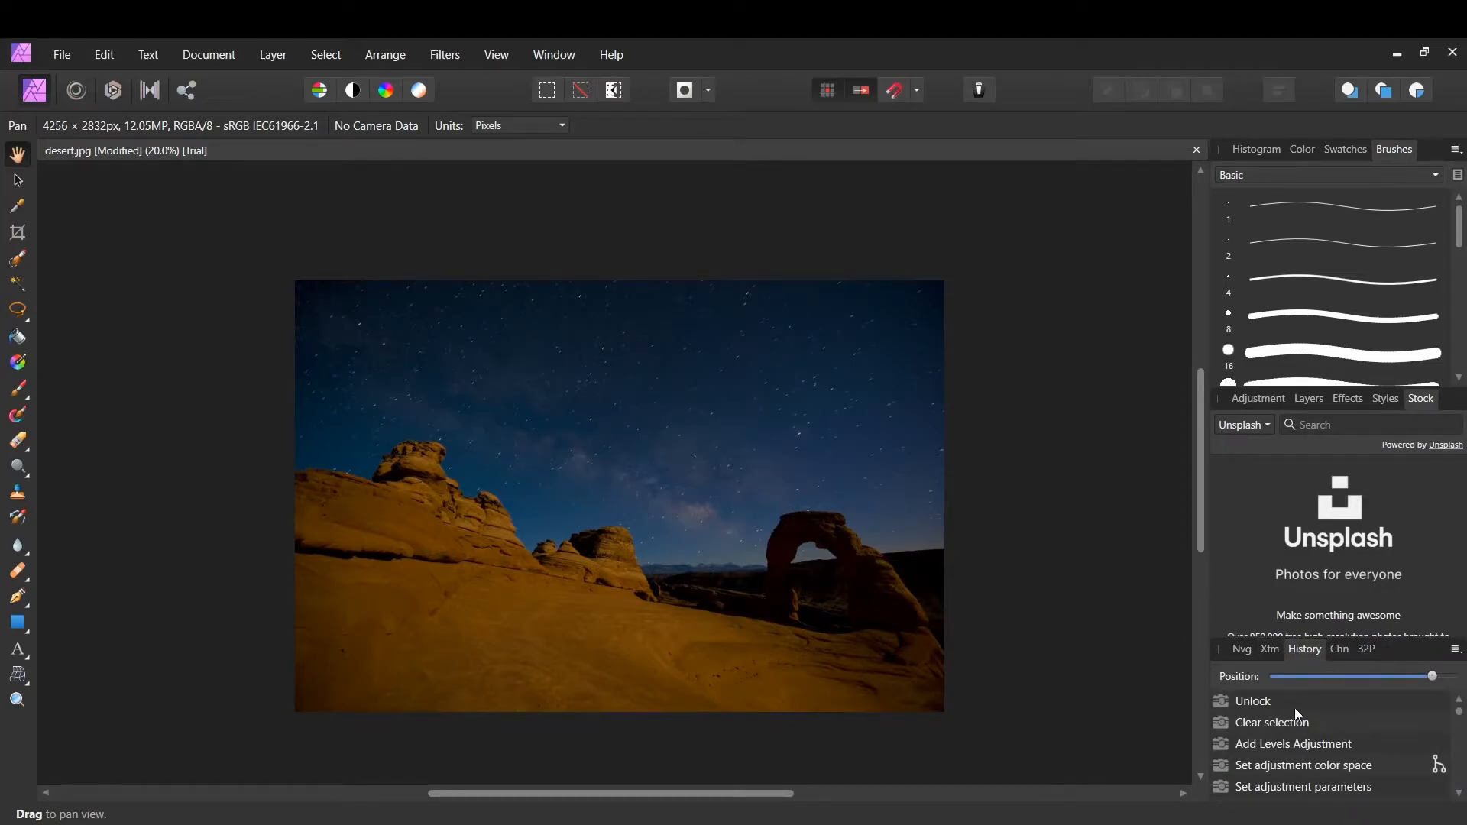
pyautogui.scroll(-5, 1285, 700)
pyautogui.click(1282, 762)
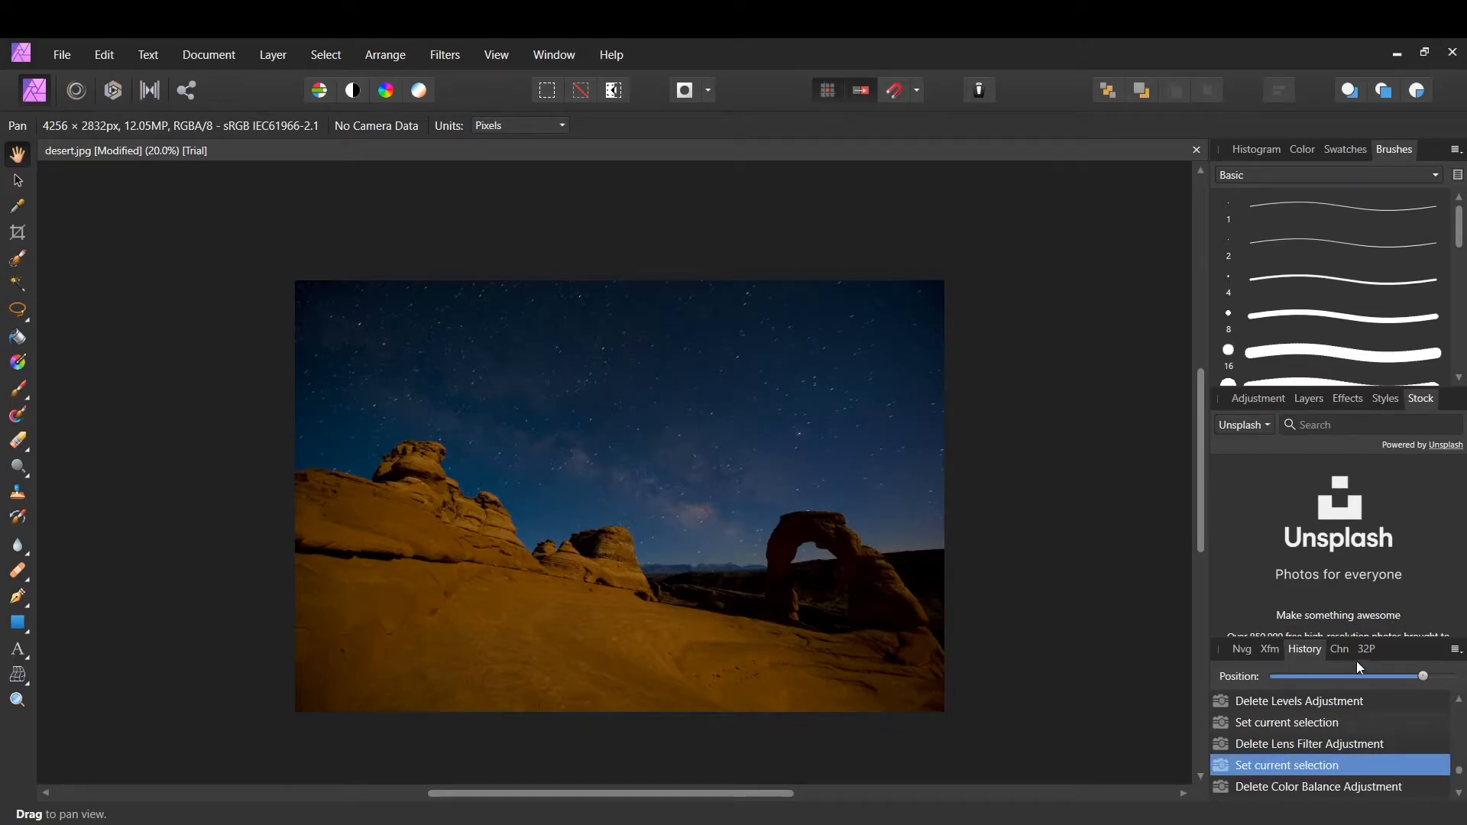
pyautogui.moveTo(1424, 676); pyautogui.dragTo(1429, 709)
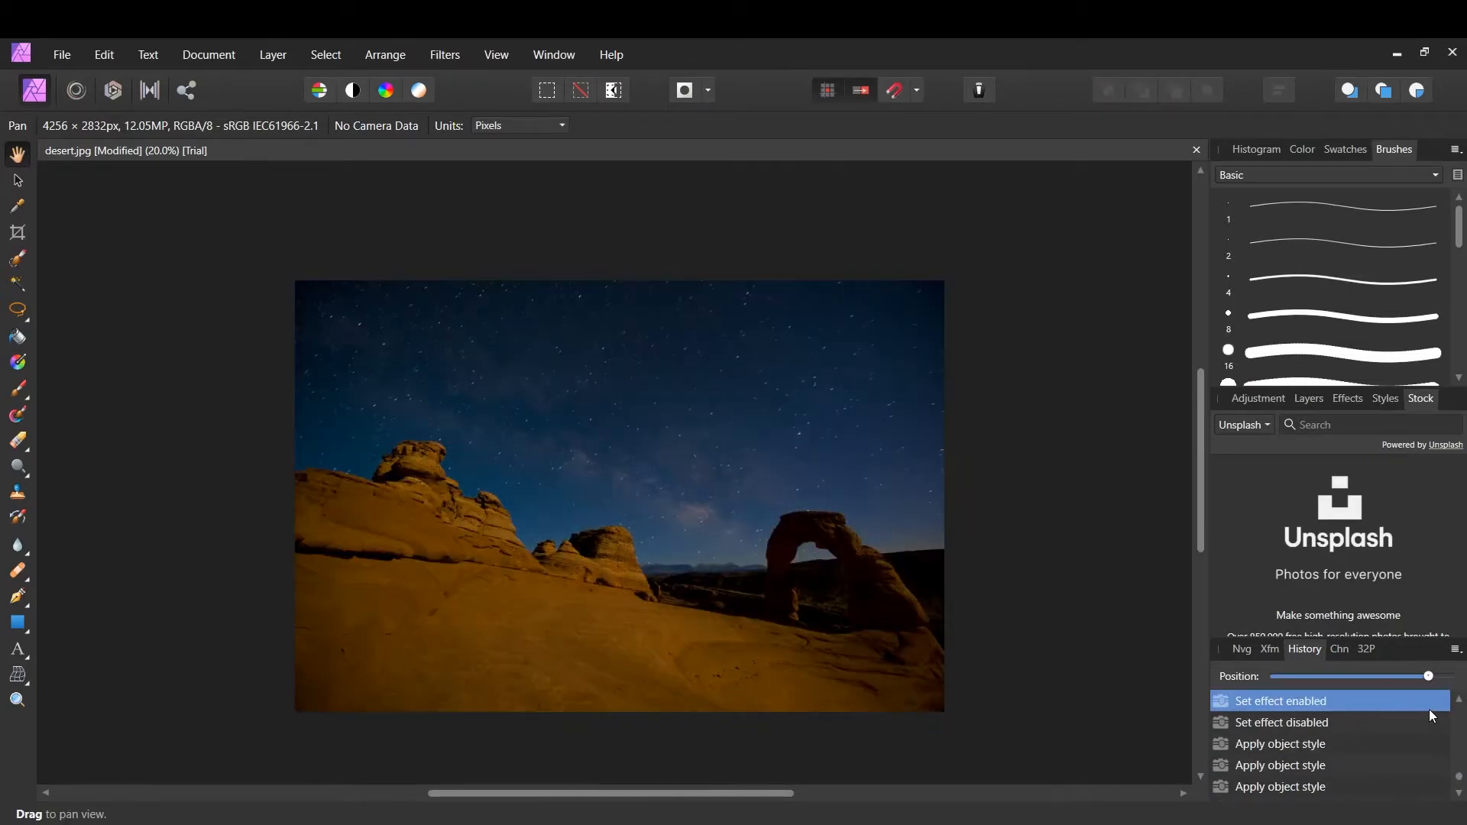
# Step: View the photo's color channels and the 32-bit preview settings, and return to the Navigator
pyautogui.click(1345, 649)
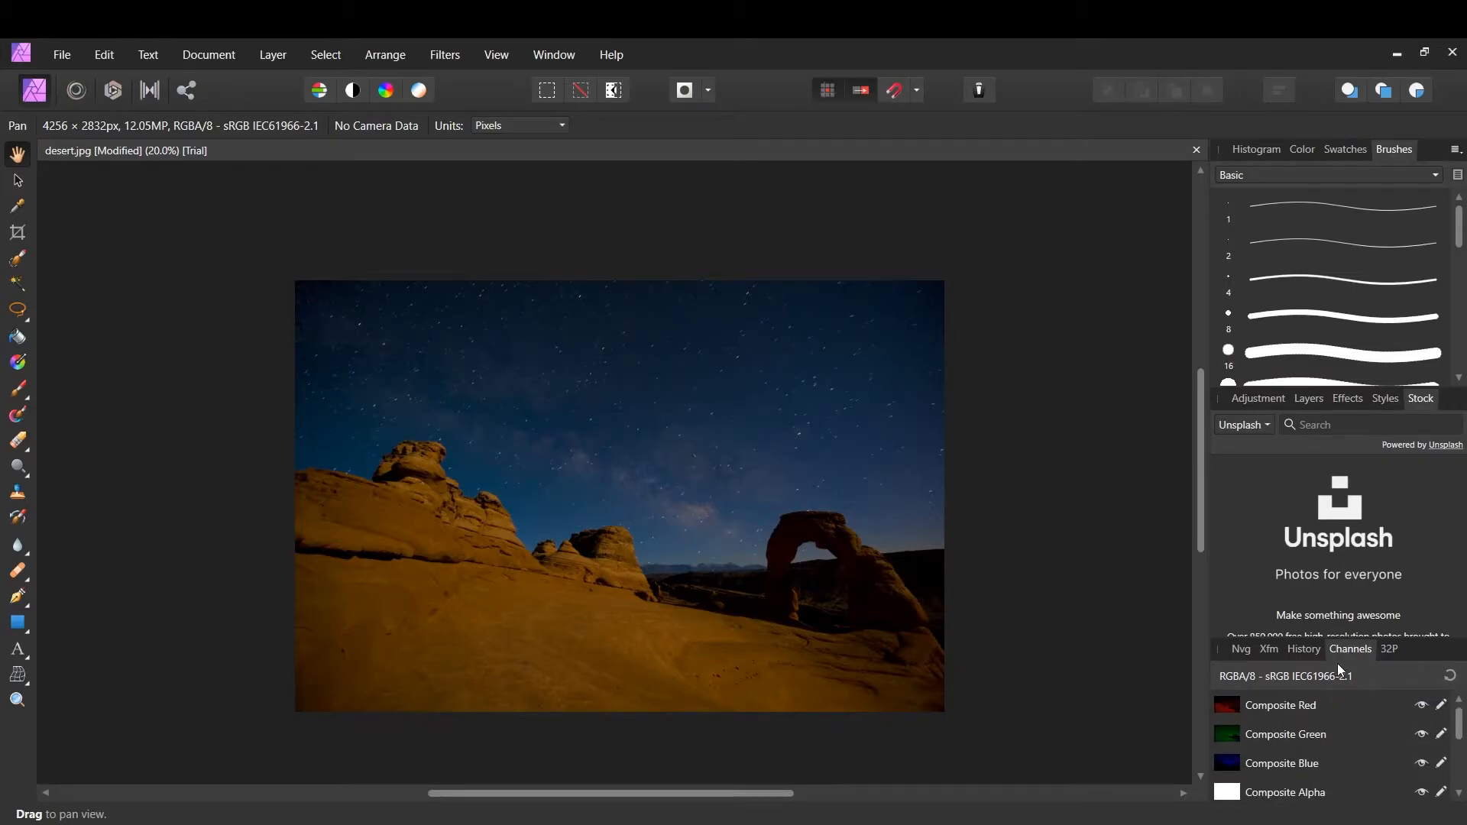
pyautogui.click(1388, 651)
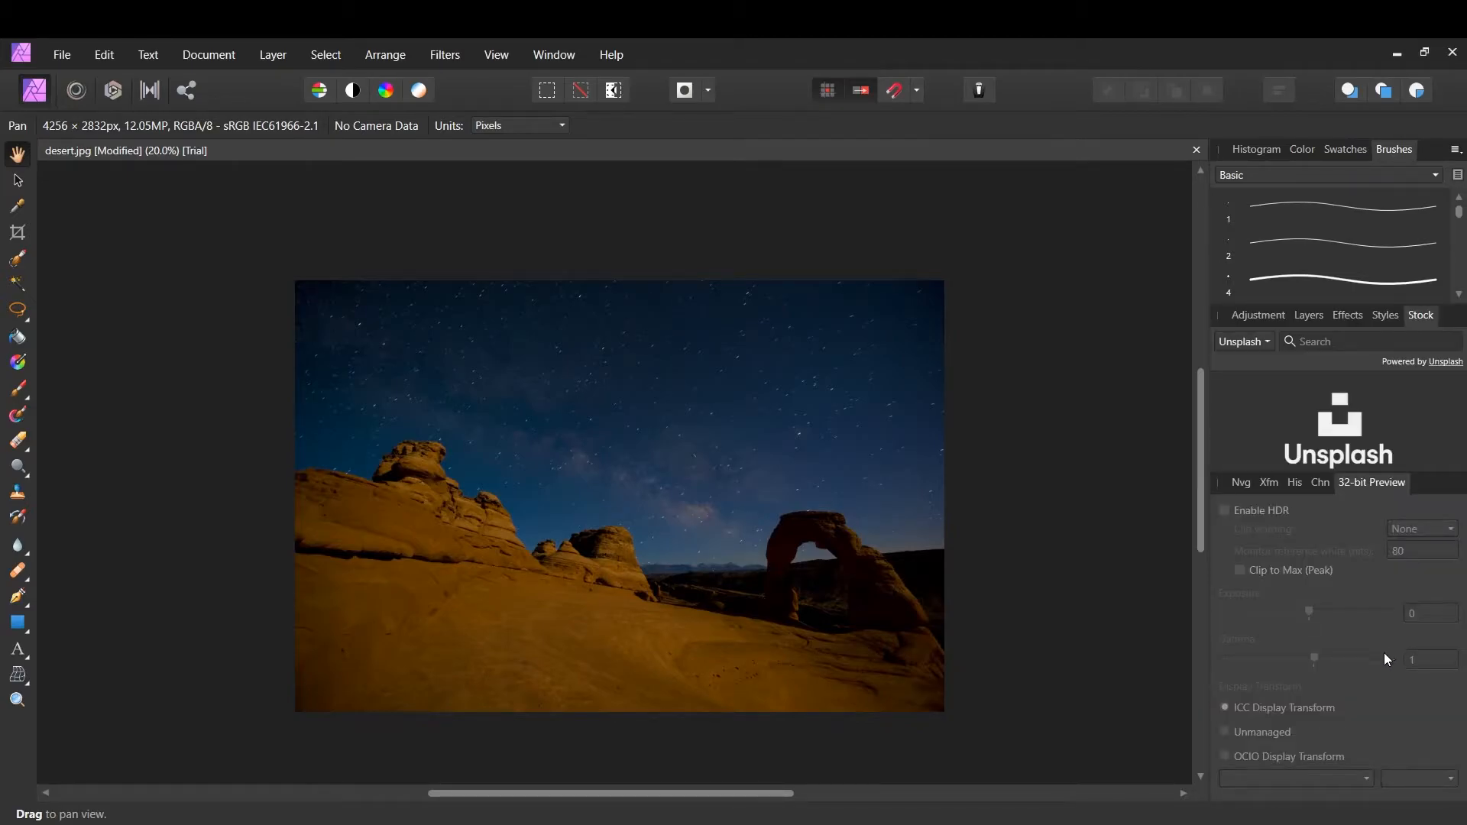
pyautogui.click(1242, 483)
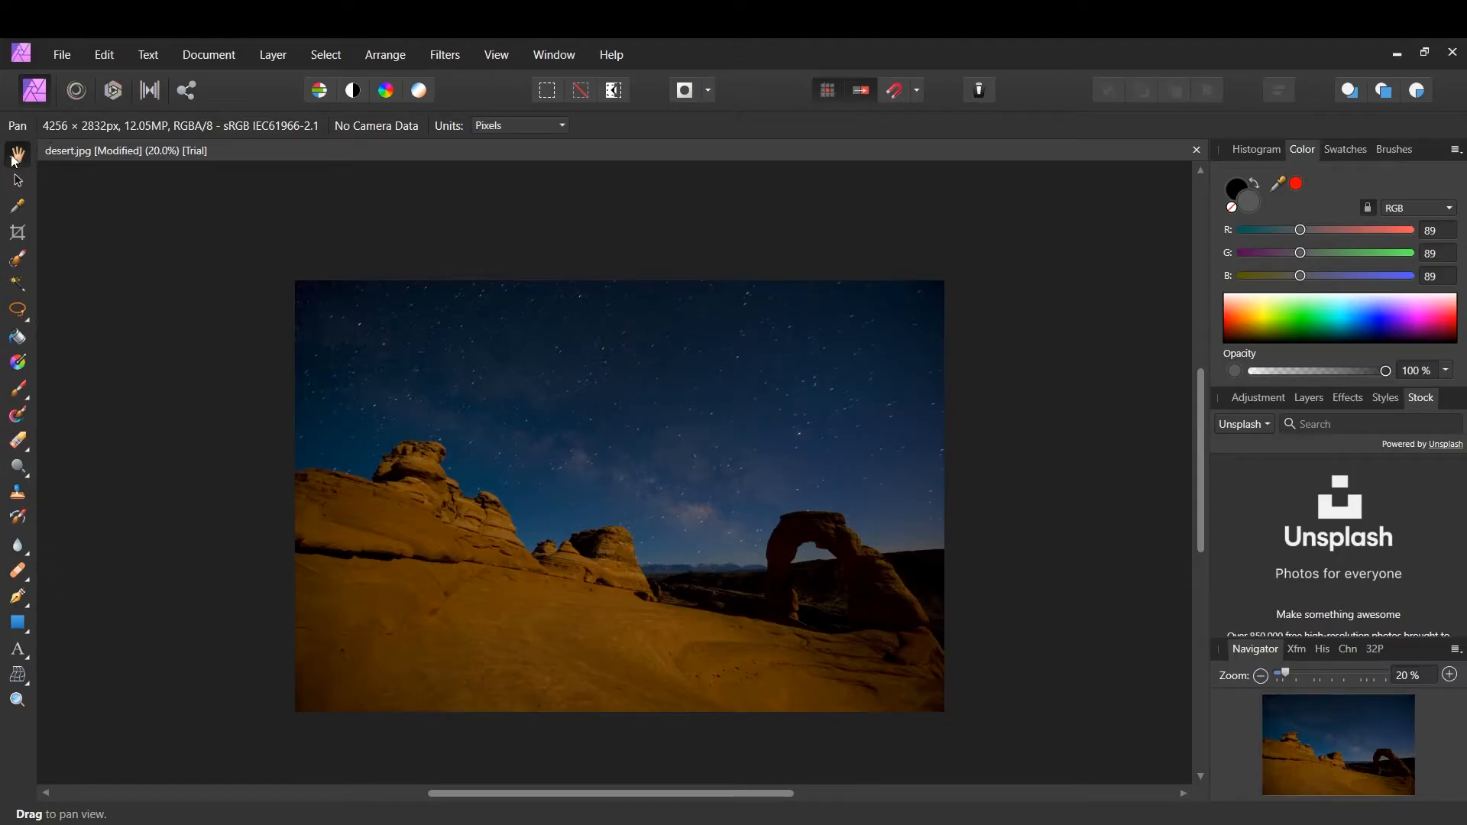
# Step: Try shifting the Desert layer slightly down and to the right with the Move tool, and undo the move
pyautogui.moveTo(372, 395); pyautogui.dragTo(365, 358)
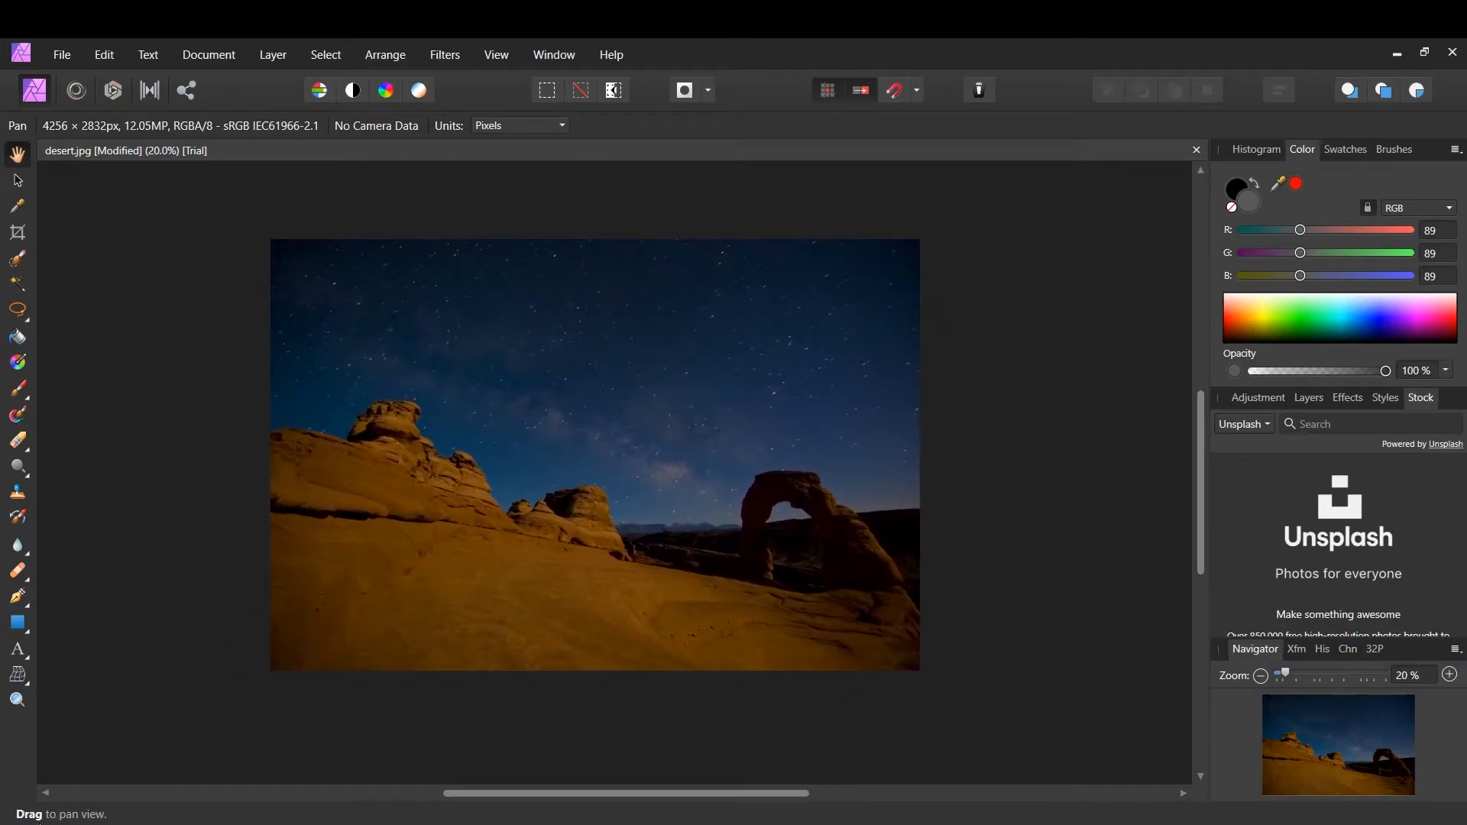
pyautogui.click(20, 182)
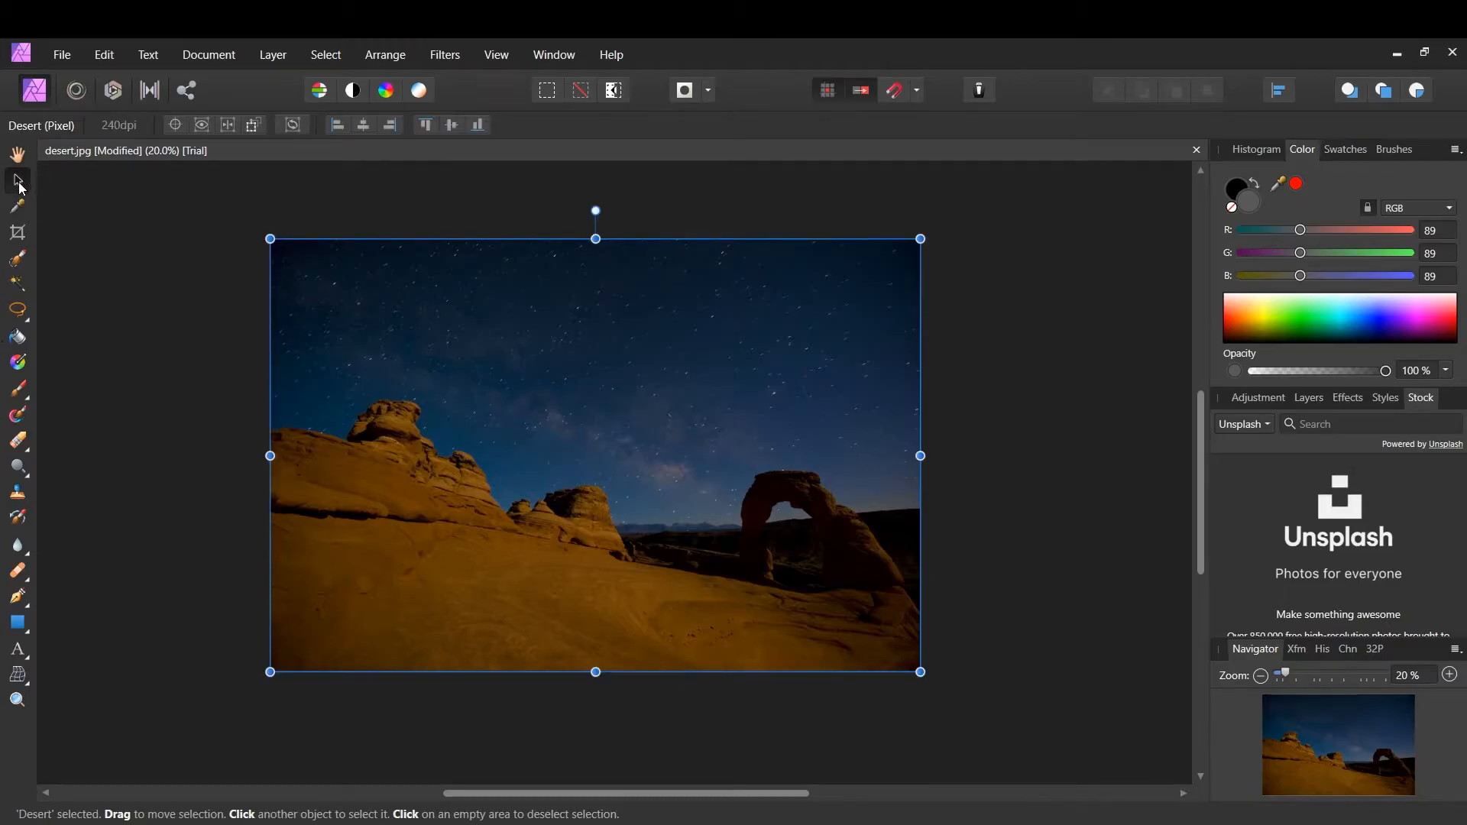
pyautogui.click(154, 628)
pyautogui.click(341, 538)
pyautogui.moveTo(425, 448); pyautogui.dragTo(515, 461)
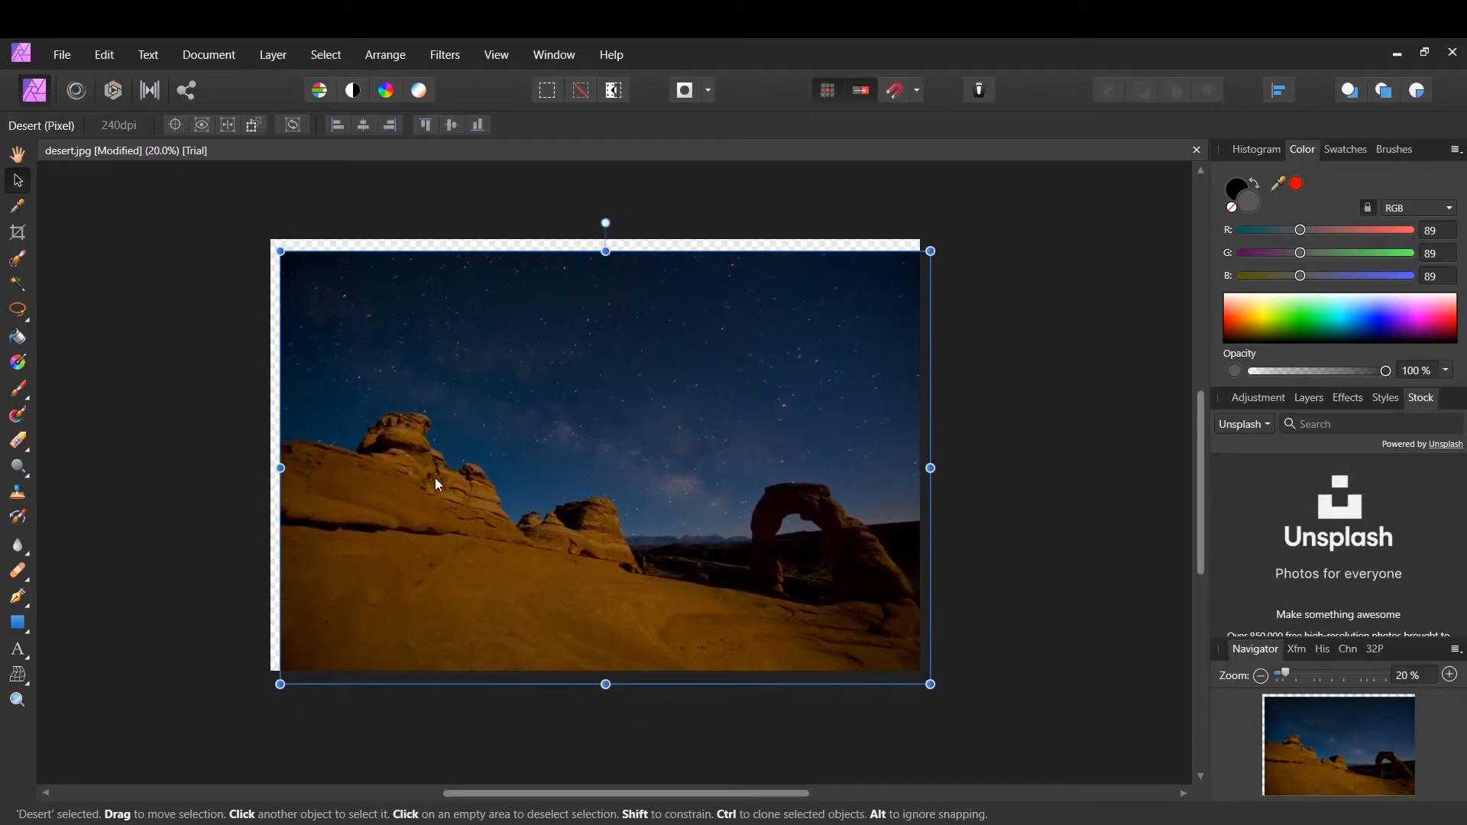
pyautogui.hotkey('ctrl', 'z')
# Step: Deselect the Desert layer, select it again on the canvas and clear the selection once more
pyautogui.click(160, 415)
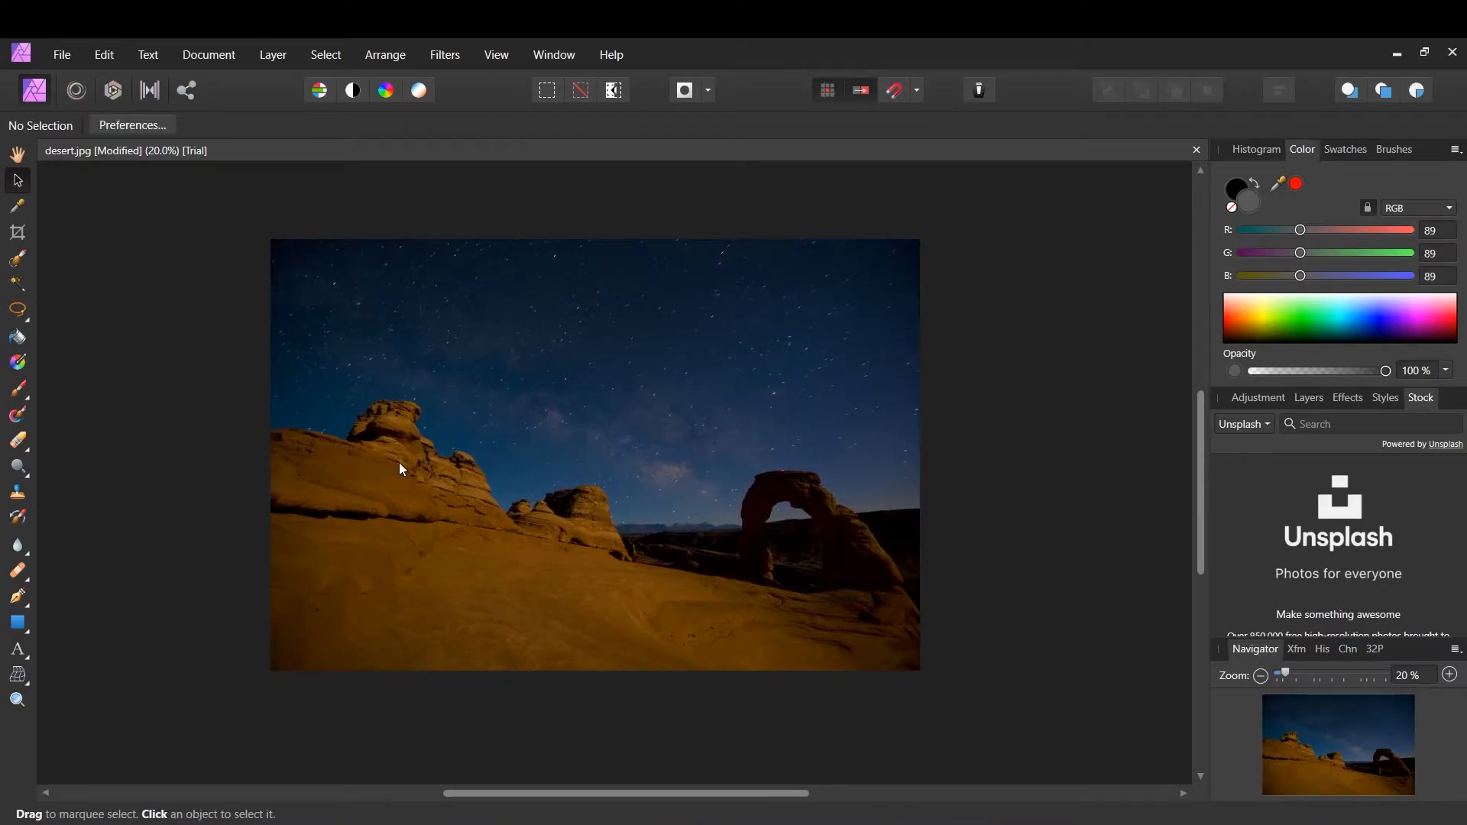
pyautogui.click(417, 475)
pyautogui.click(183, 420)
# Step: Sample the sand and the blue sky with the Color Picker, finishing on the sand brown RGB 111, 66, 1
pyautogui.click(18, 207)
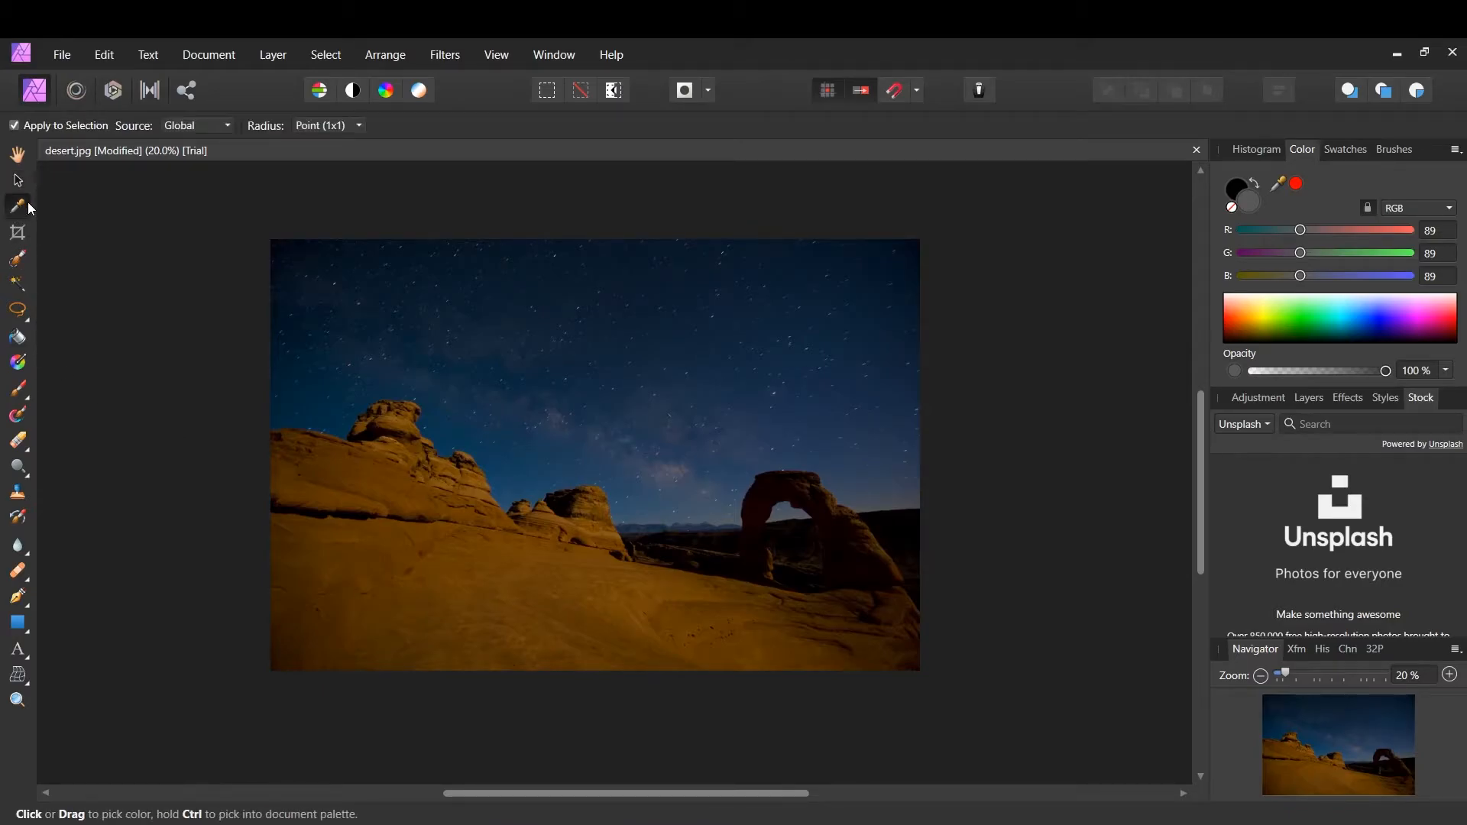
pyautogui.click(527, 588)
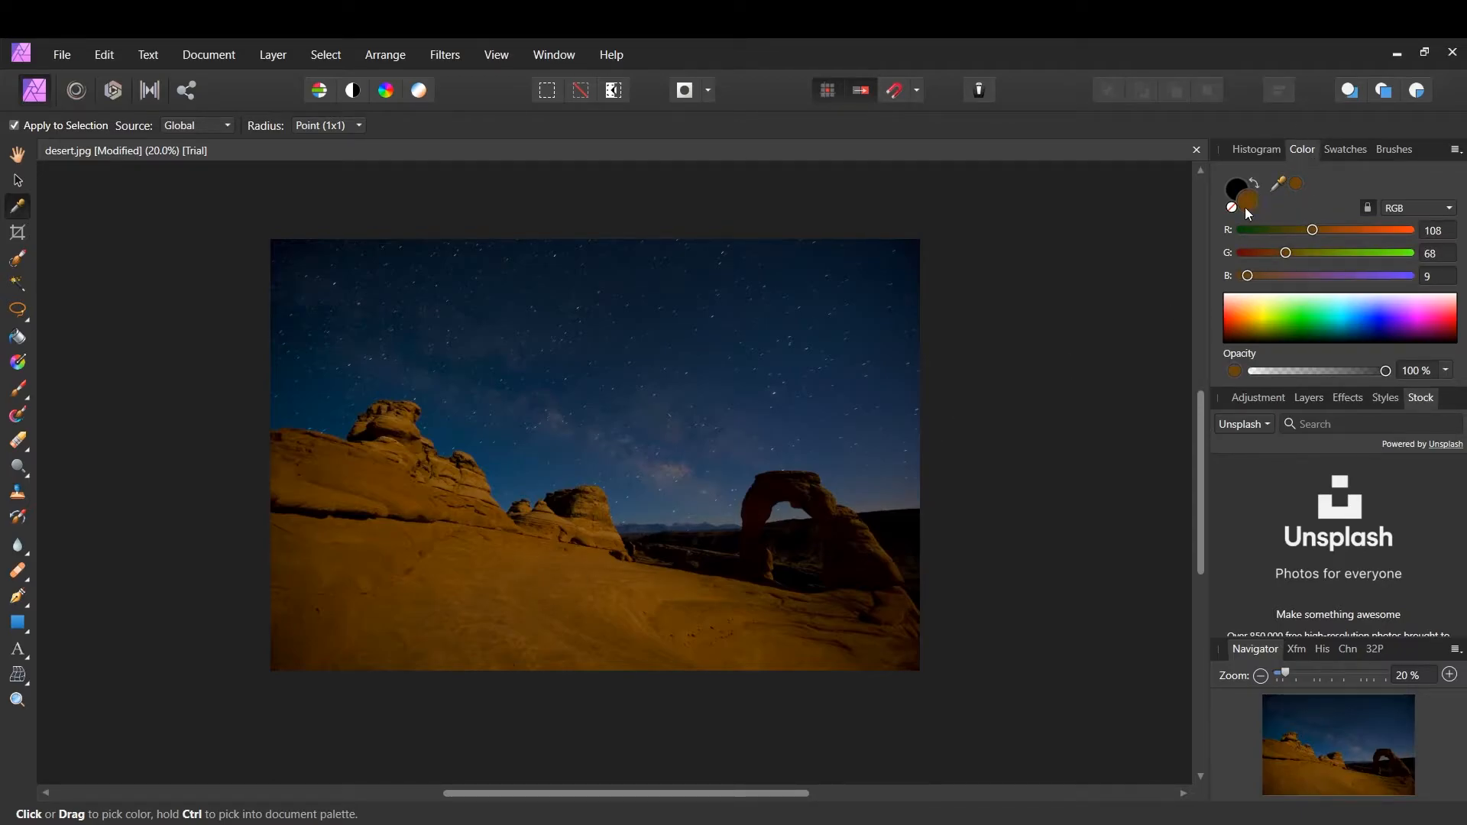
pyautogui.click(713, 357)
pyautogui.click(671, 365)
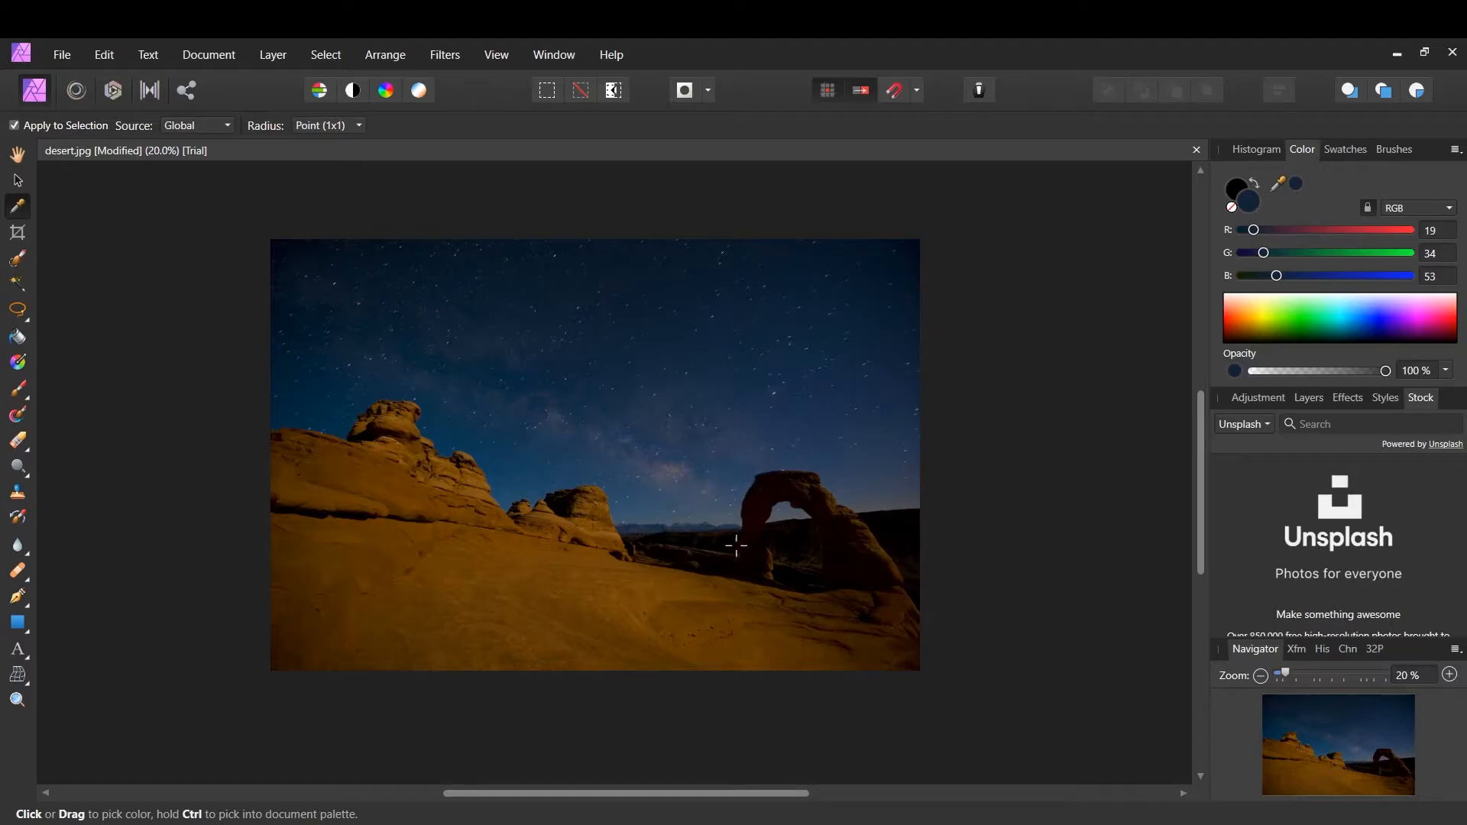
pyautogui.click(712, 598)
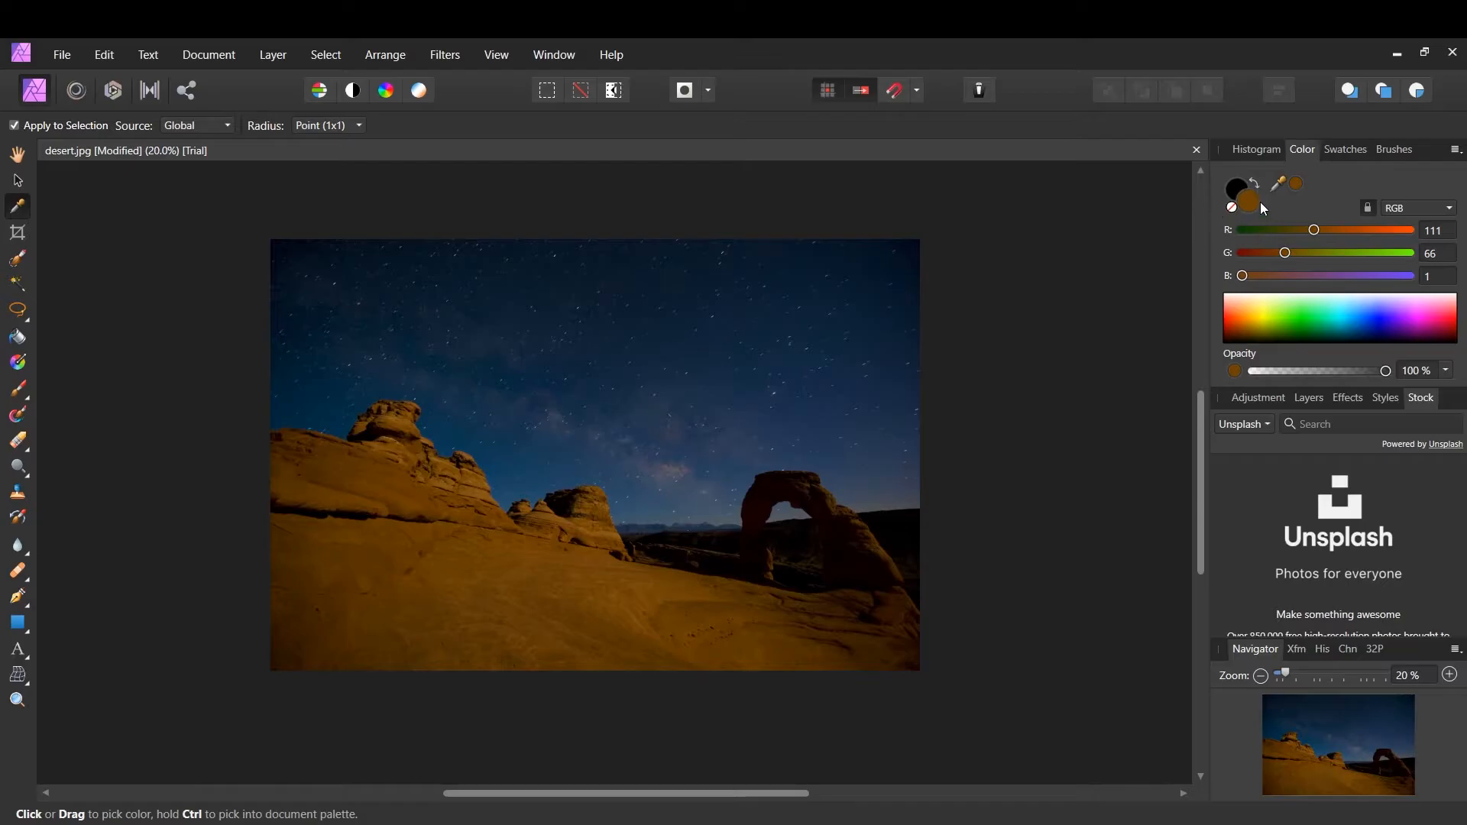
# Step: Show the crop frame with its thirds grid over the photo and cancel the crop
pyautogui.click(18, 232)
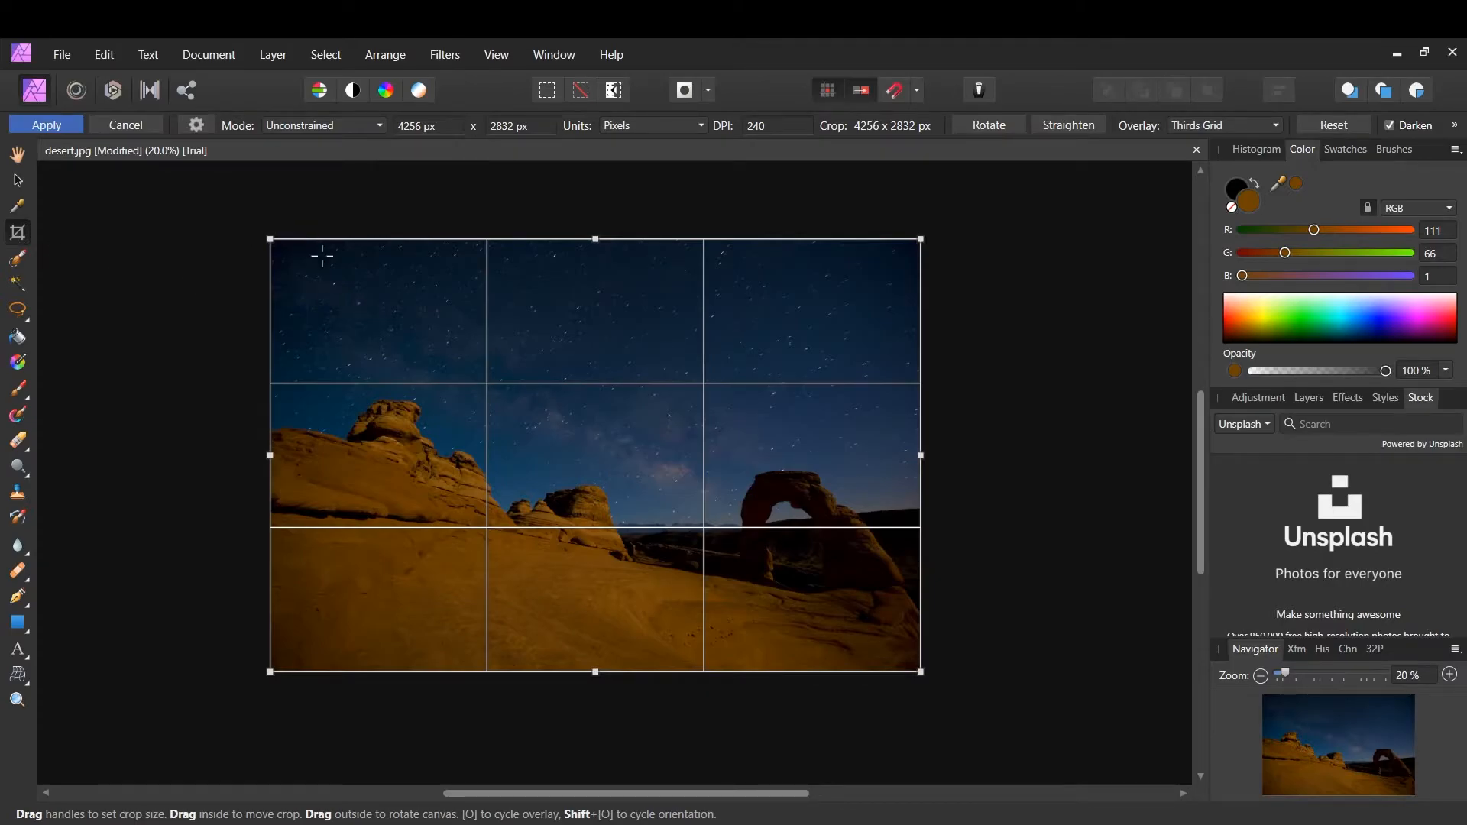
pyautogui.click(121, 126)
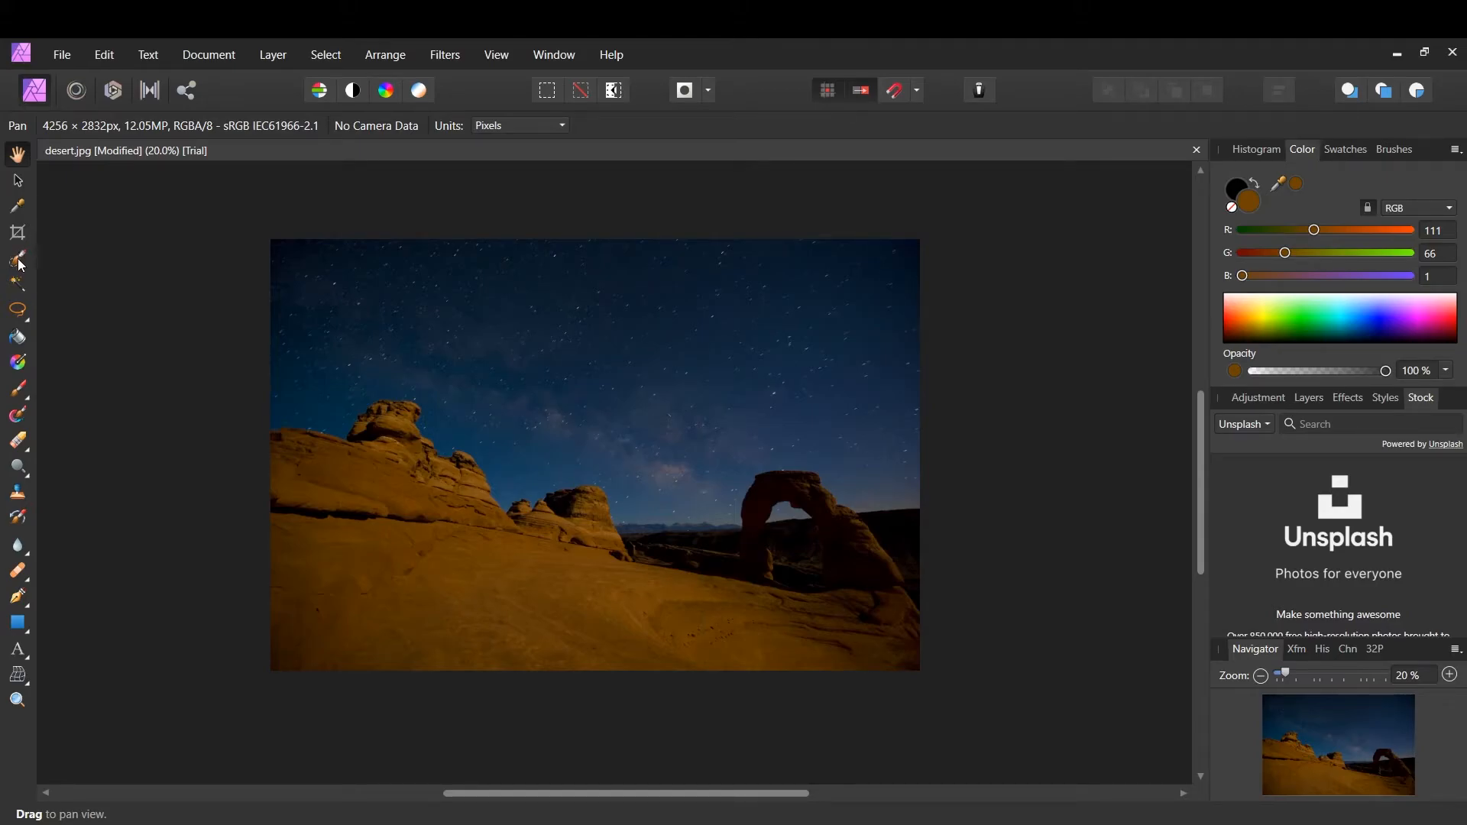
# Step: Paint a diagonal strip selection across the starry sky with the Selection Brush and deselect it
pyautogui.click(19, 260)
pyautogui.moveTo(424, 351); pyautogui.dragTo(535, 398)
pyautogui.moveTo(606, 434); pyautogui.dragTo(667, 466)
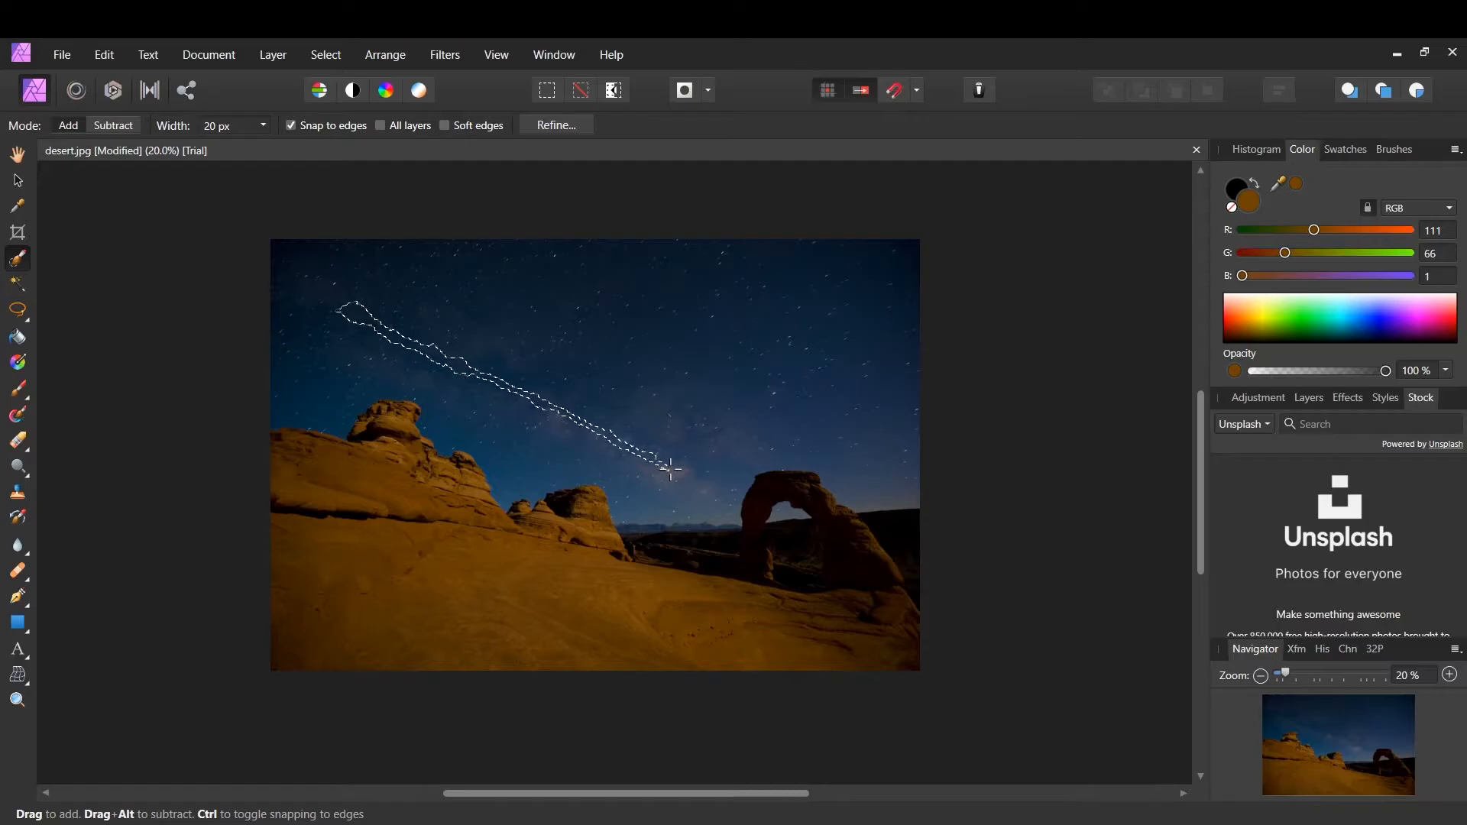
pyautogui.hotkey('ctrl', 'd')
# Step: Set the Flood Select tool's tolerance to 15 % and its mode to Add
pyautogui.click(18, 289)
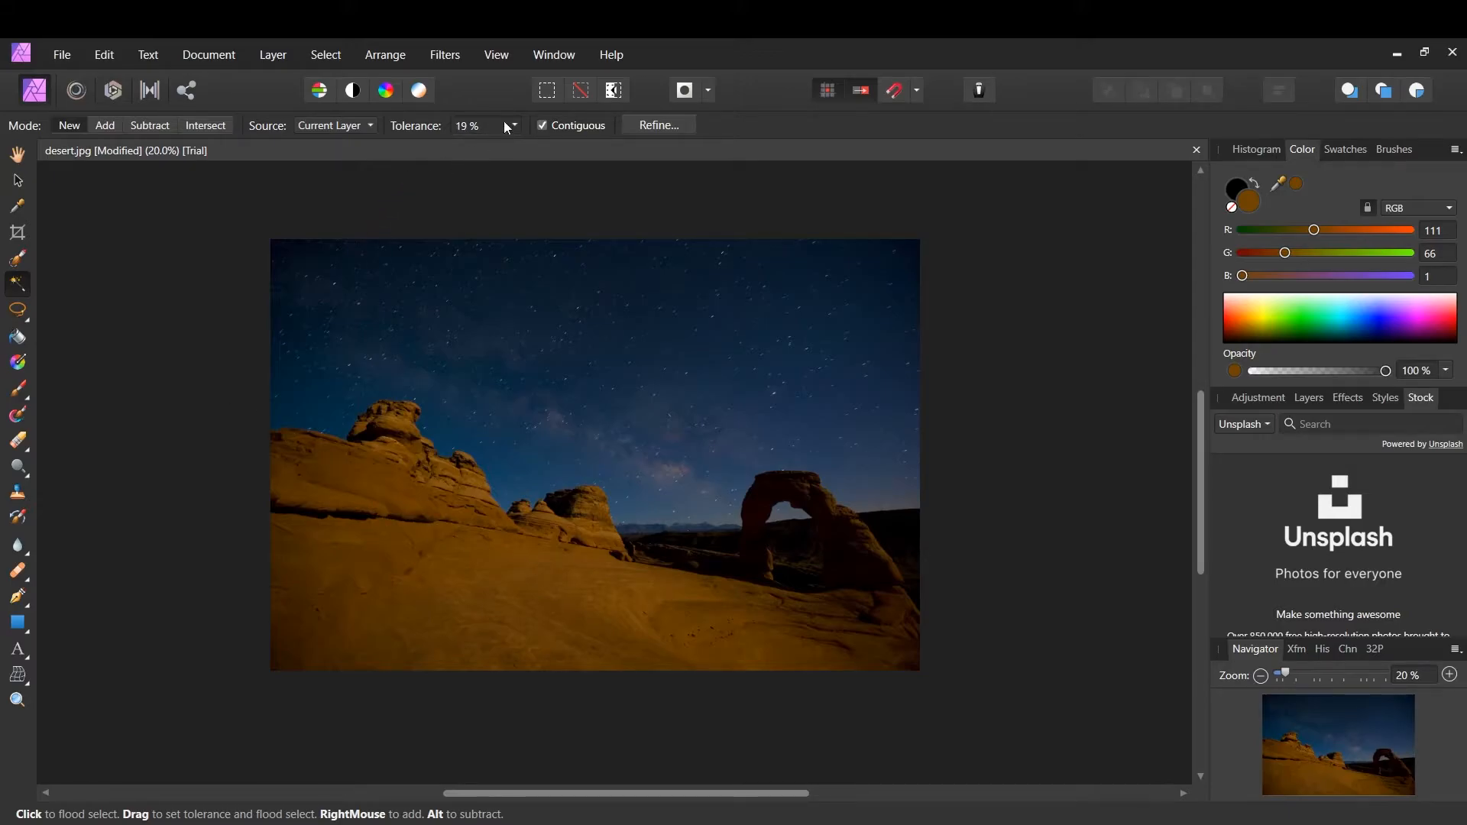
pyautogui.write('42')
pyautogui.press('Return')
pyautogui.click(105, 121)
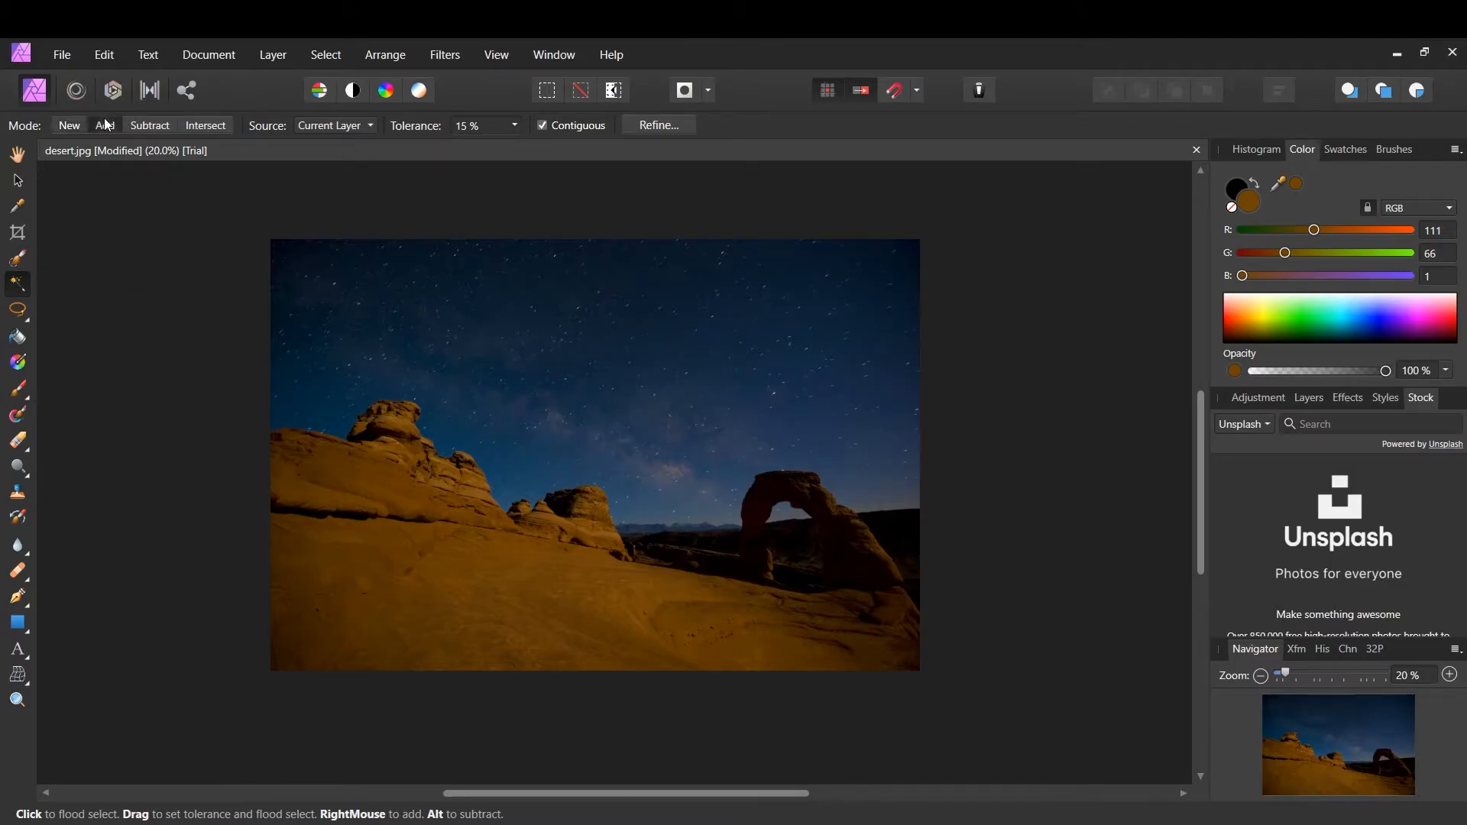
# Step: Draw a freehand selection on the photo and clear it
pyautogui.click(19, 314)
pyautogui.moveTo(357, 270)
pyautogui.mouseDown()
pyautogui.moveTo(342, 405)
pyautogui.moveTo(482, 507)
pyautogui.moveTo(508, 612)
pyautogui.moveTo(584, 630)
pyautogui.moveTo(728, 595)
pyautogui.moveTo(698, 494)
pyautogui.moveTo(547, 429)
pyautogui.moveTo(464, 370)
pyautogui.moveTo(449, 313)
pyautogui.moveTo(359, 269)
pyautogui.mouseUp()
pyautogui.click(303, 479)
# Step: Flood fill the photo with the sampled brown at 20 % tolerance and undo the fill
pyautogui.click(16, 342)
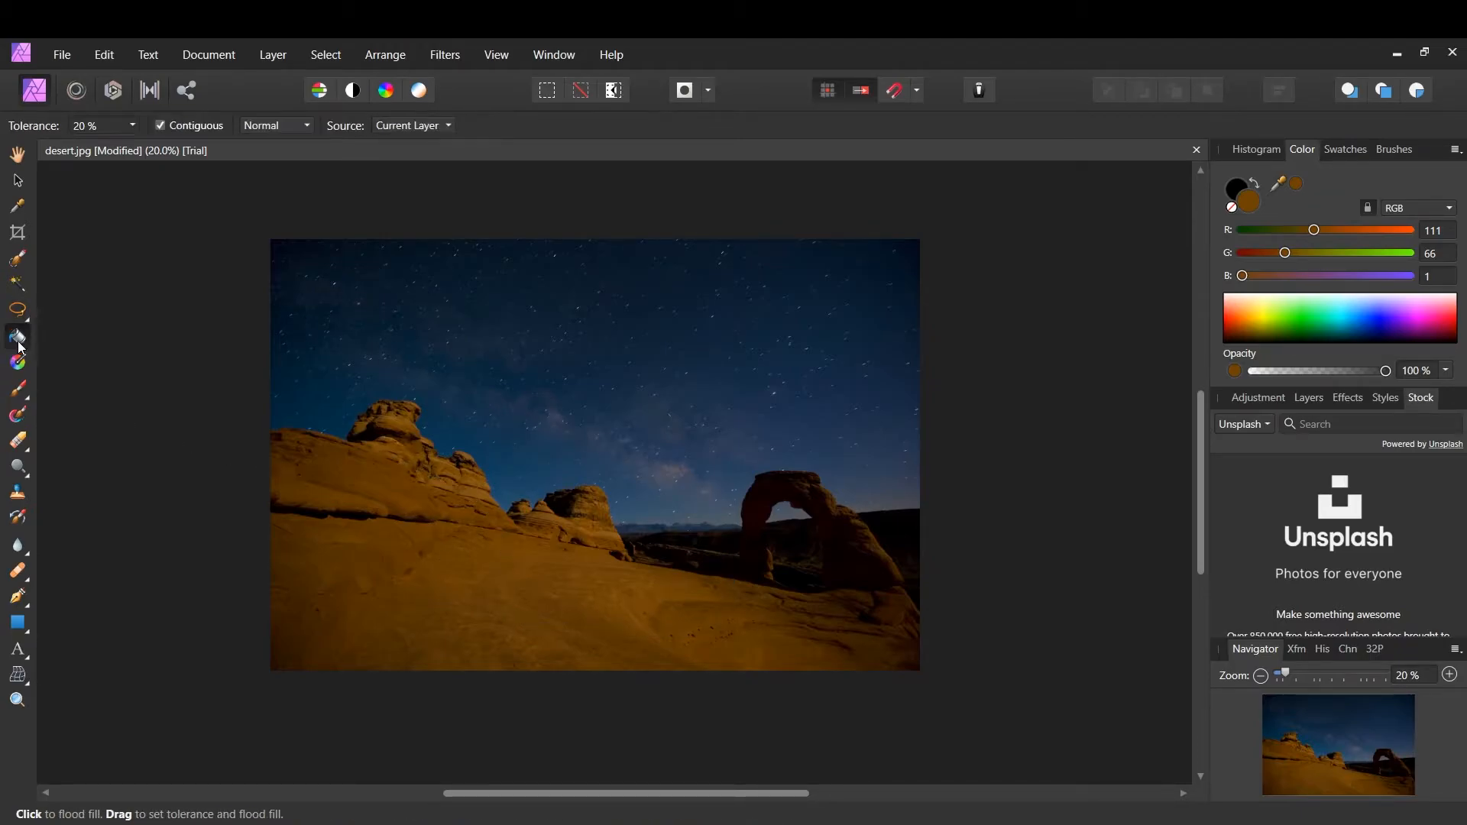
pyautogui.click(590, 404)
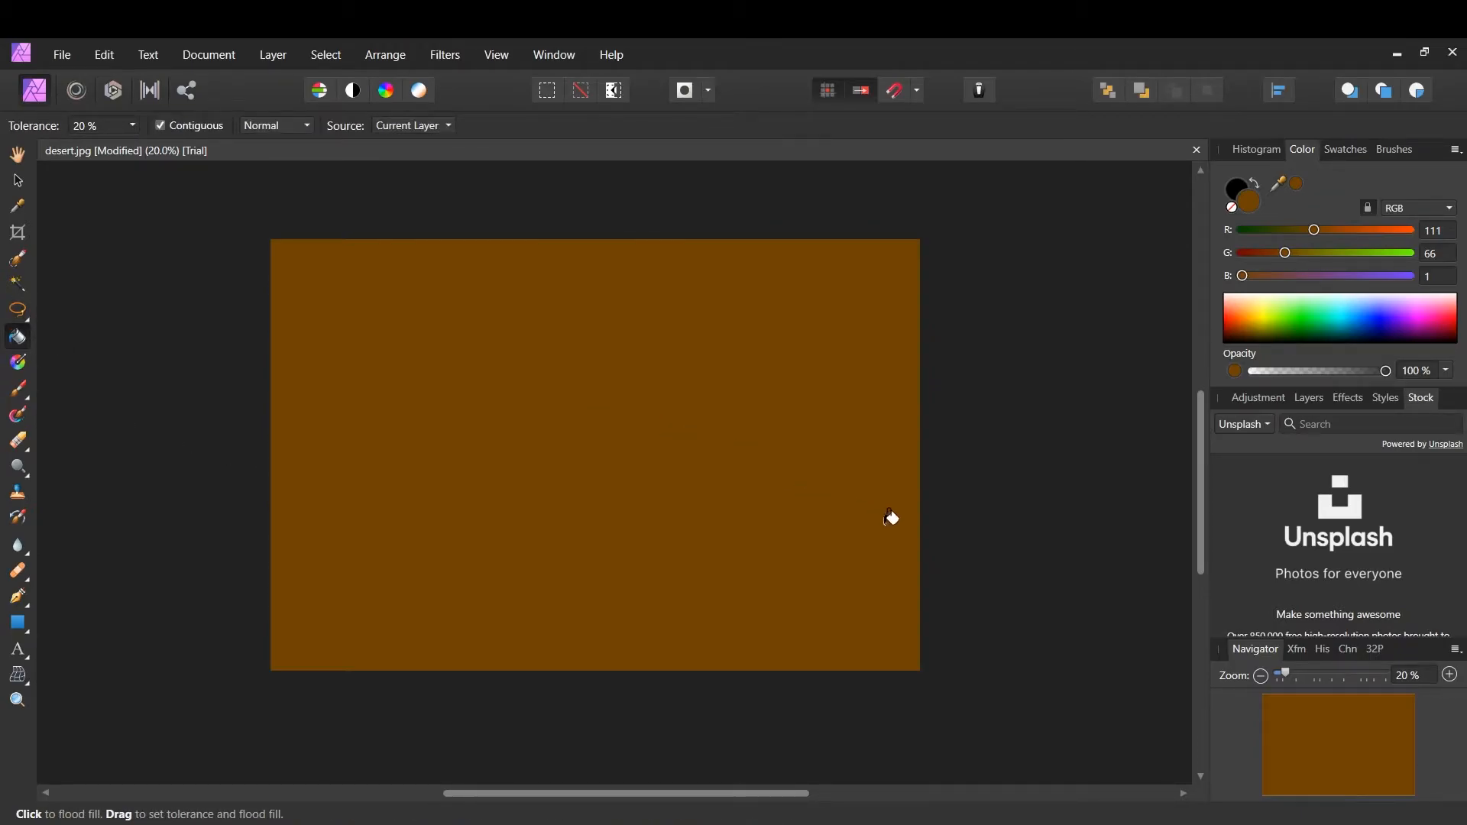
pyautogui.hotkey('ctrl', 'z')
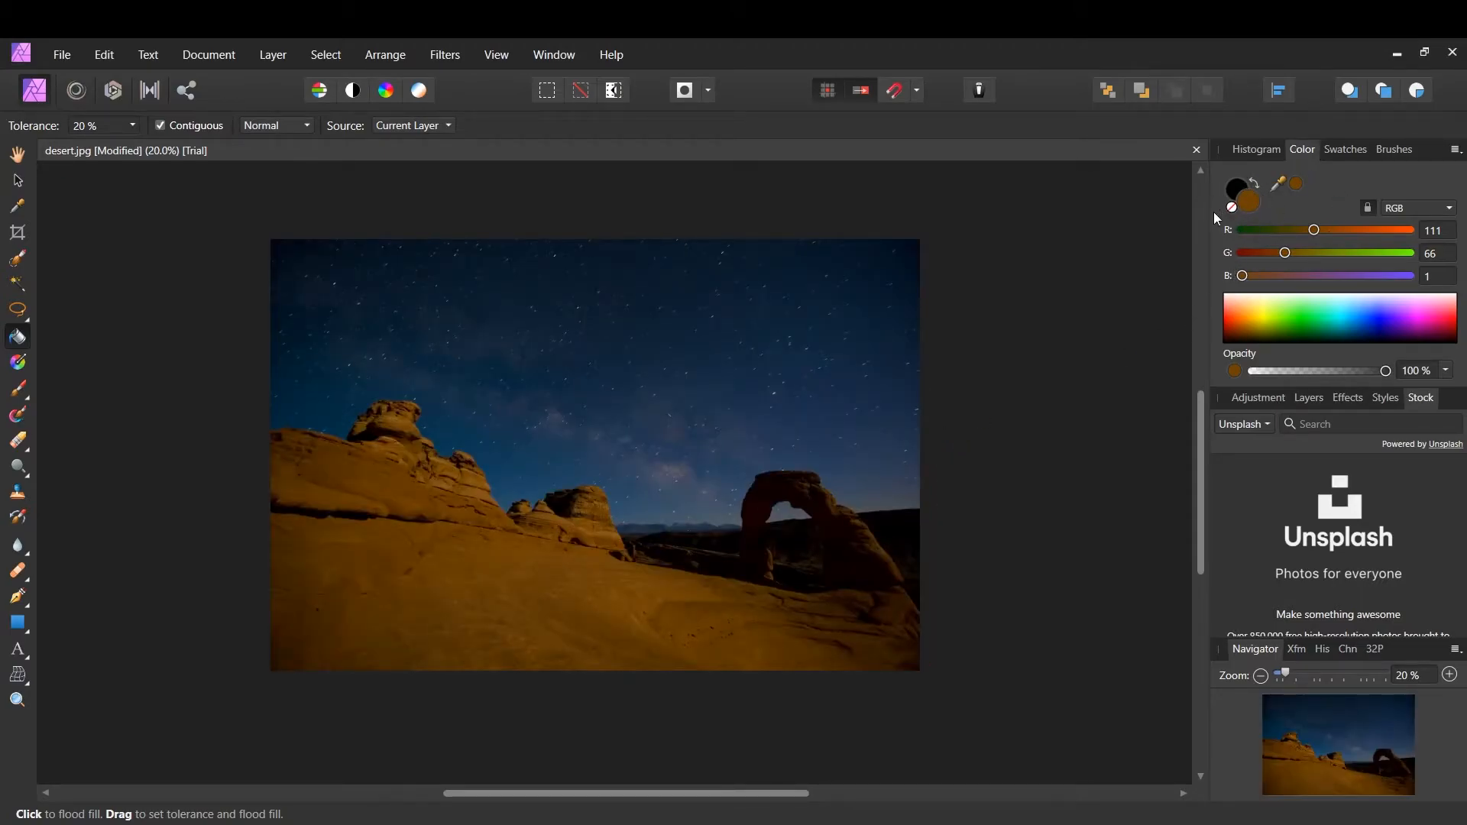
# Step: Try a linear white-to-gray gradient fill over the photo with the Gradient tool and undo it
pyautogui.click(18, 363)
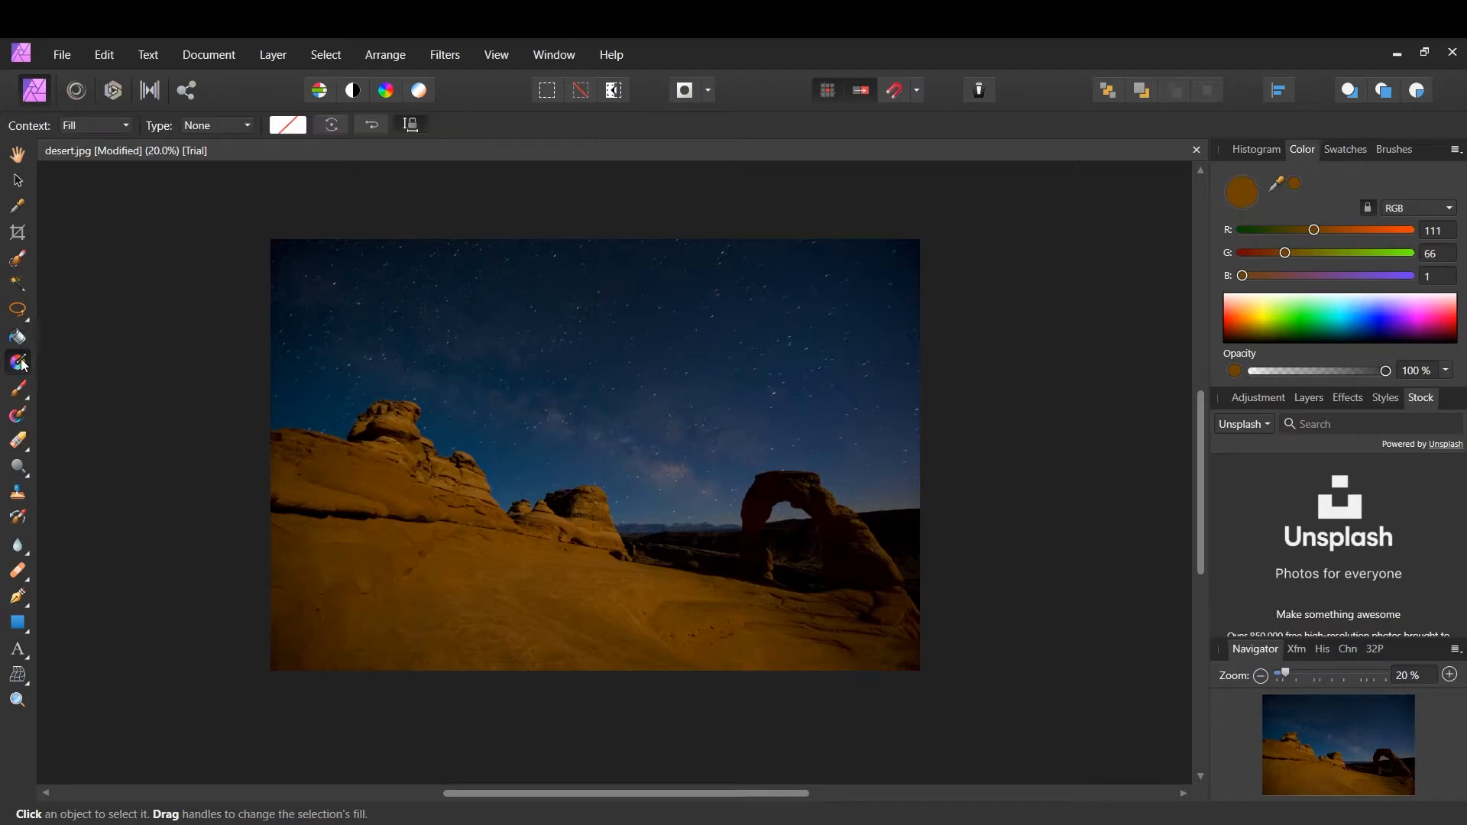
pyautogui.moveTo(397, 390); pyautogui.dragTo(449, 422)
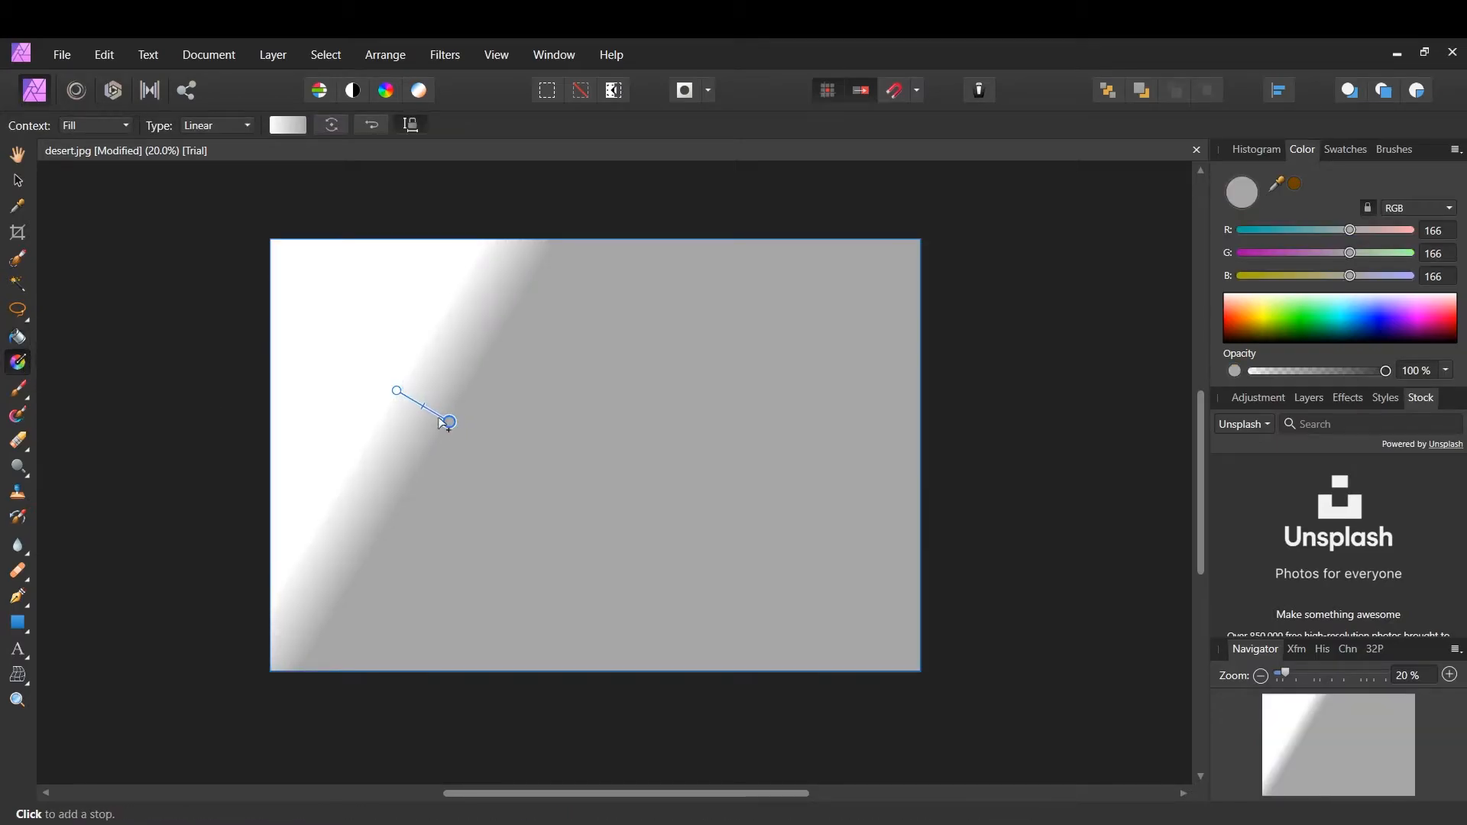
pyautogui.click(406, 367)
pyautogui.moveTo(447, 561); pyautogui.dragTo(733, 624)
pyautogui.hotkey('ctrl', 'z')
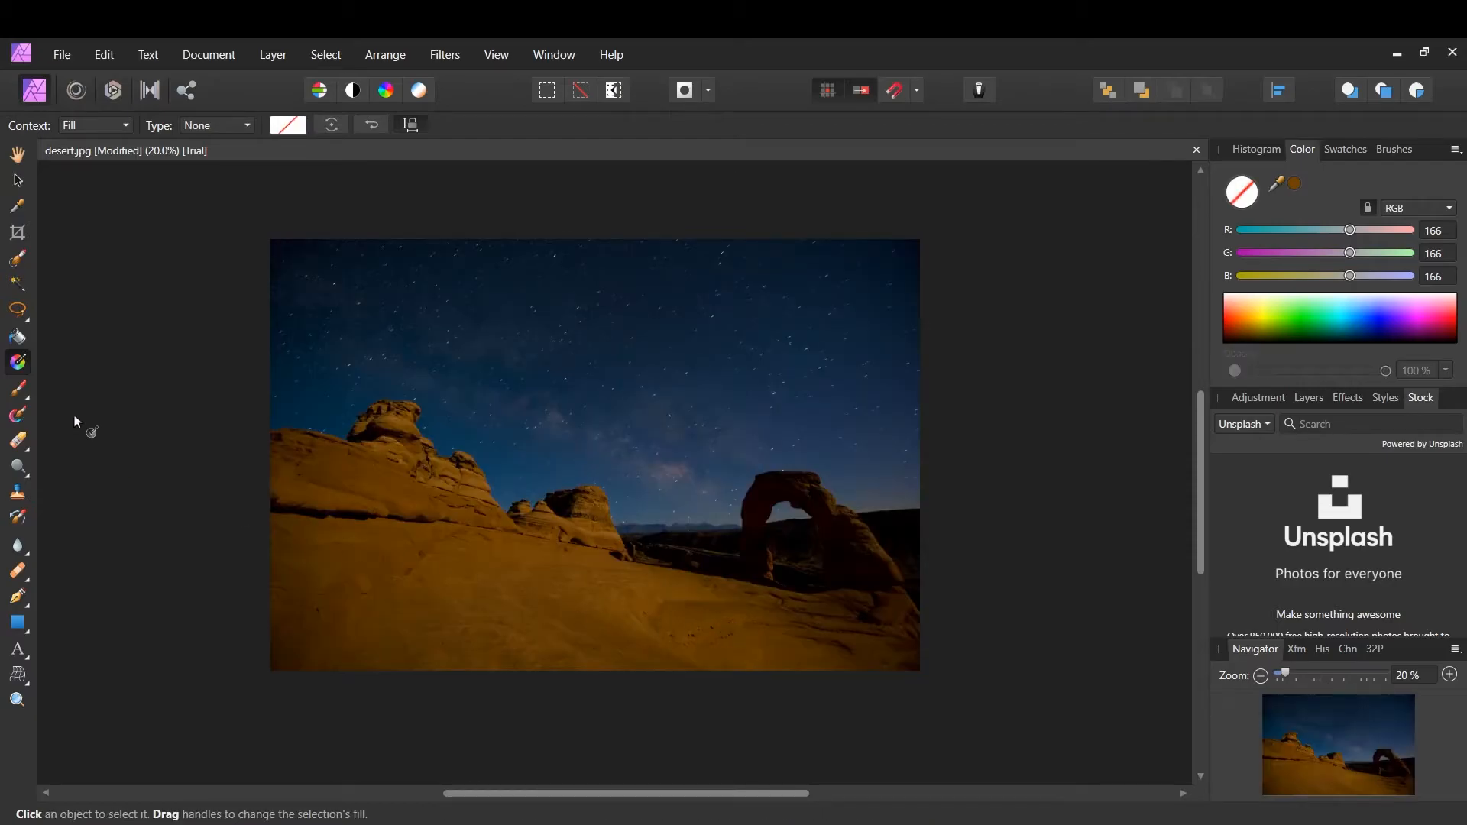
# Step: Paint a curved black stroke across the sky above the arch with the 128 px Paint Brush
pyautogui.click(17, 390)
pyautogui.moveTo(754, 291)
pyautogui.mouseDown()
pyautogui.moveTo(707, 293)
pyautogui.moveTo(632, 337)
pyautogui.moveTo(630, 403)
pyautogui.moveTo(698, 435)
pyautogui.moveTo(770, 382)
pyautogui.moveTo(855, 377)
pyautogui.mouseUp()
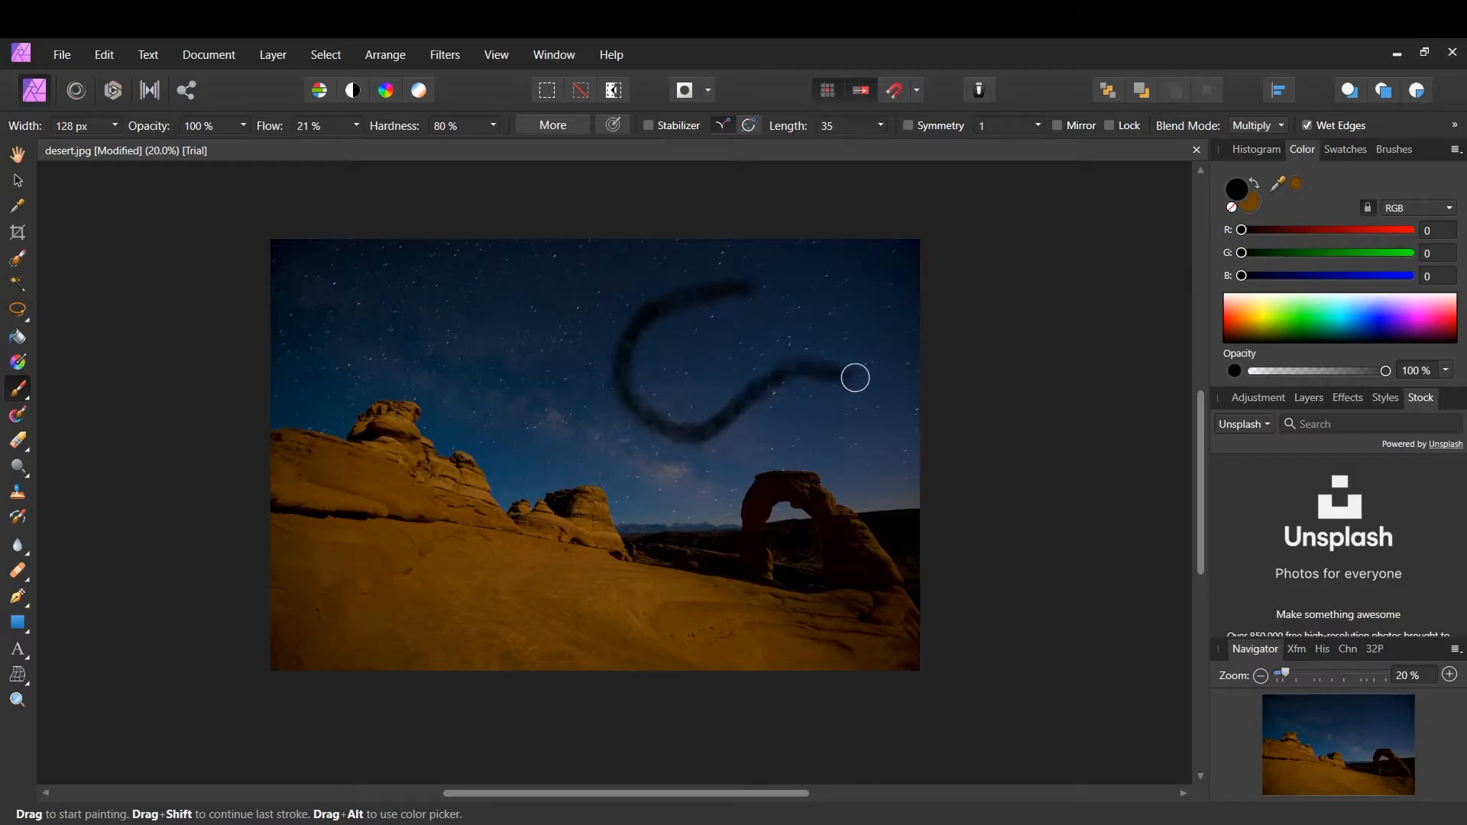
# Step: Paint a second curved black stroke across the sky above the rock formation and undo both brush strokes
pyautogui.moveTo(468, 360)
pyautogui.mouseDown()
pyautogui.moveTo(425, 337)
pyautogui.moveTo(547, 452)
pyautogui.moveTo(560, 429)
pyautogui.mouseUp()
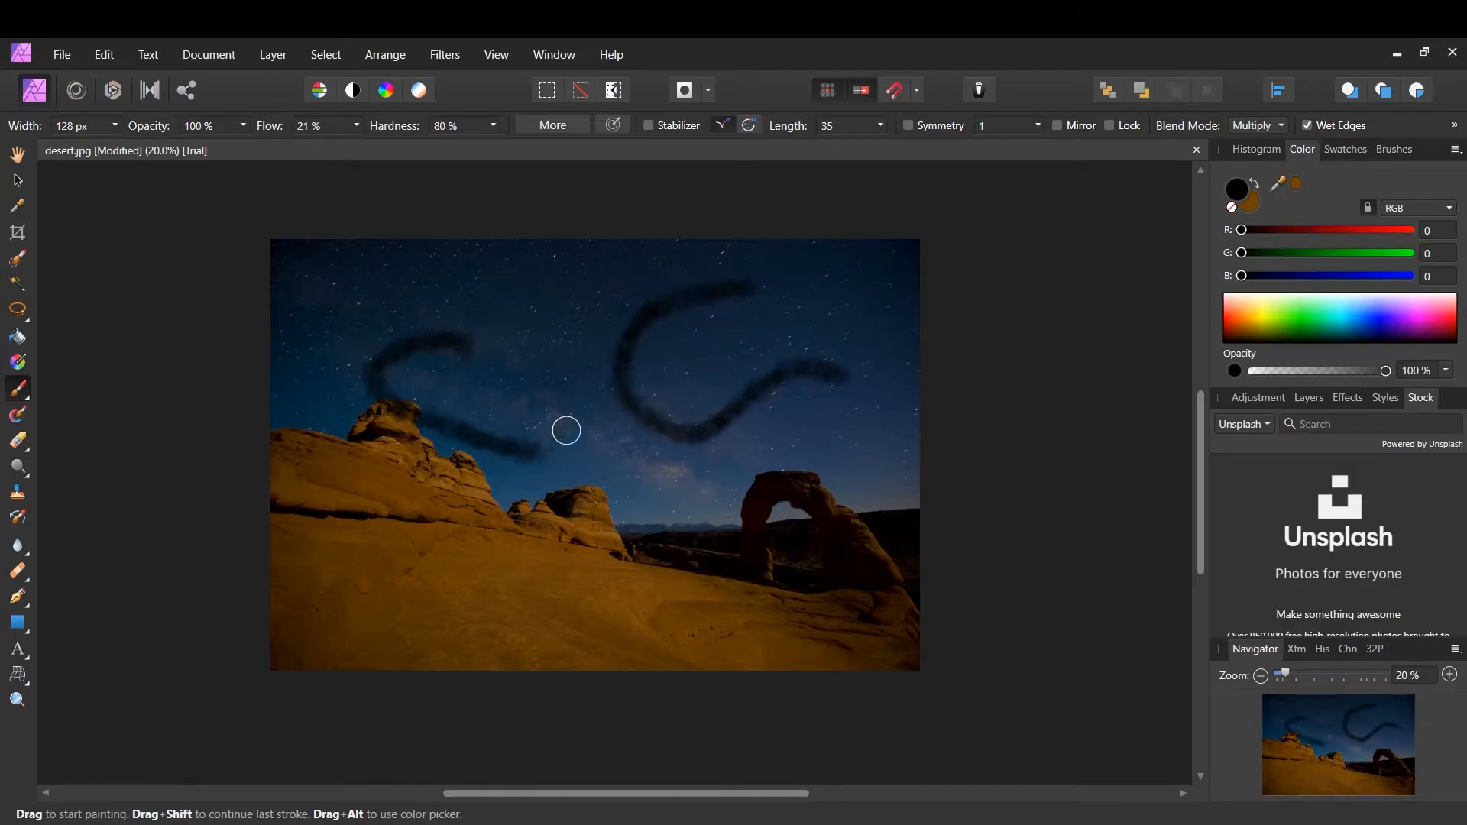
pyautogui.hotkey('ctrl', 'z')
pyautogui.hotkey('ctrl', 'z')
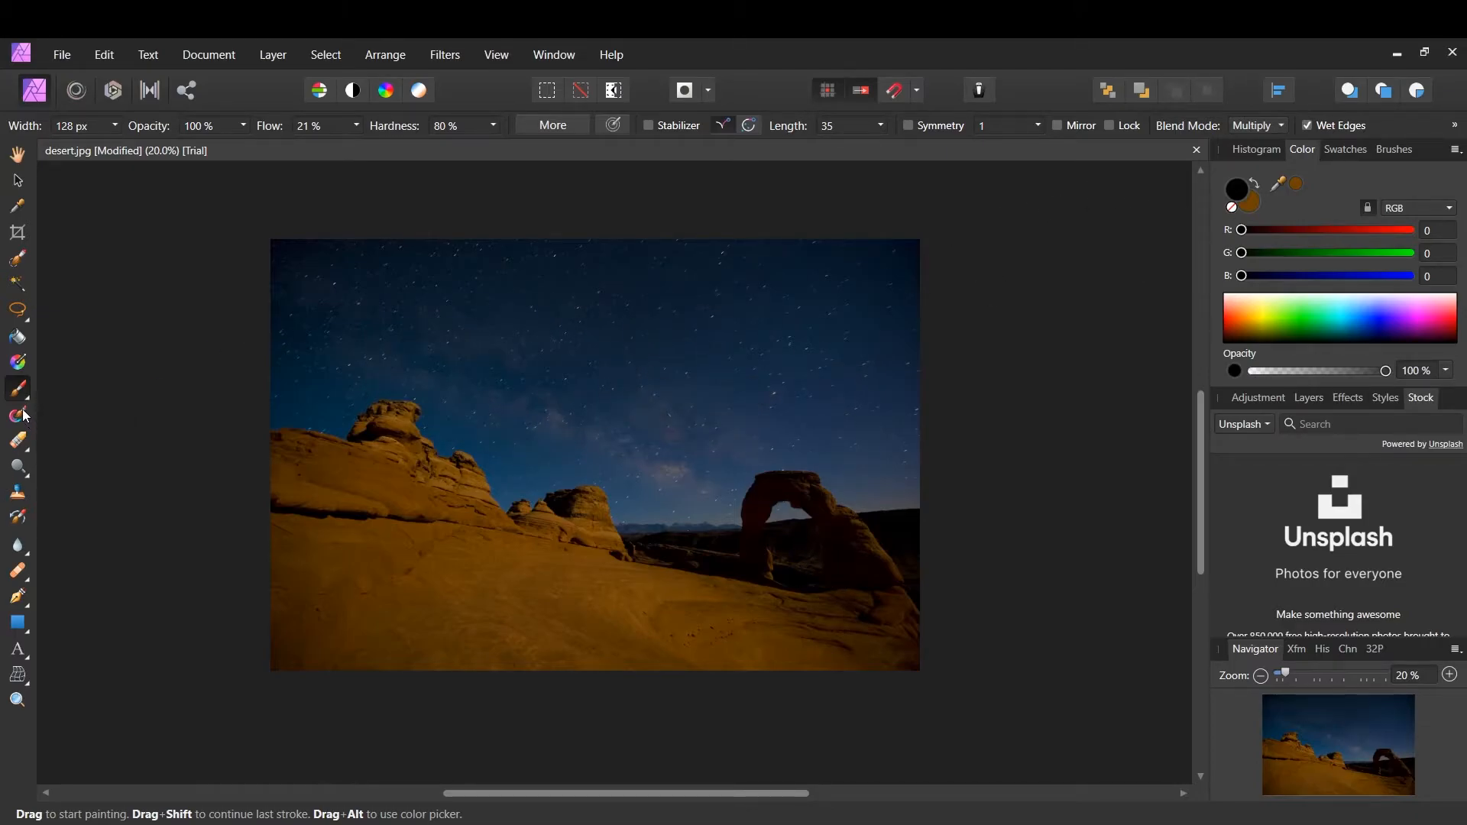
# Step: Try the Paint Mixer Brush at 64 px with short strokes on the rock formations and undo them
pyautogui.click(19, 415)
pyautogui.moveTo(462, 512); pyautogui.dragTo(462, 454)
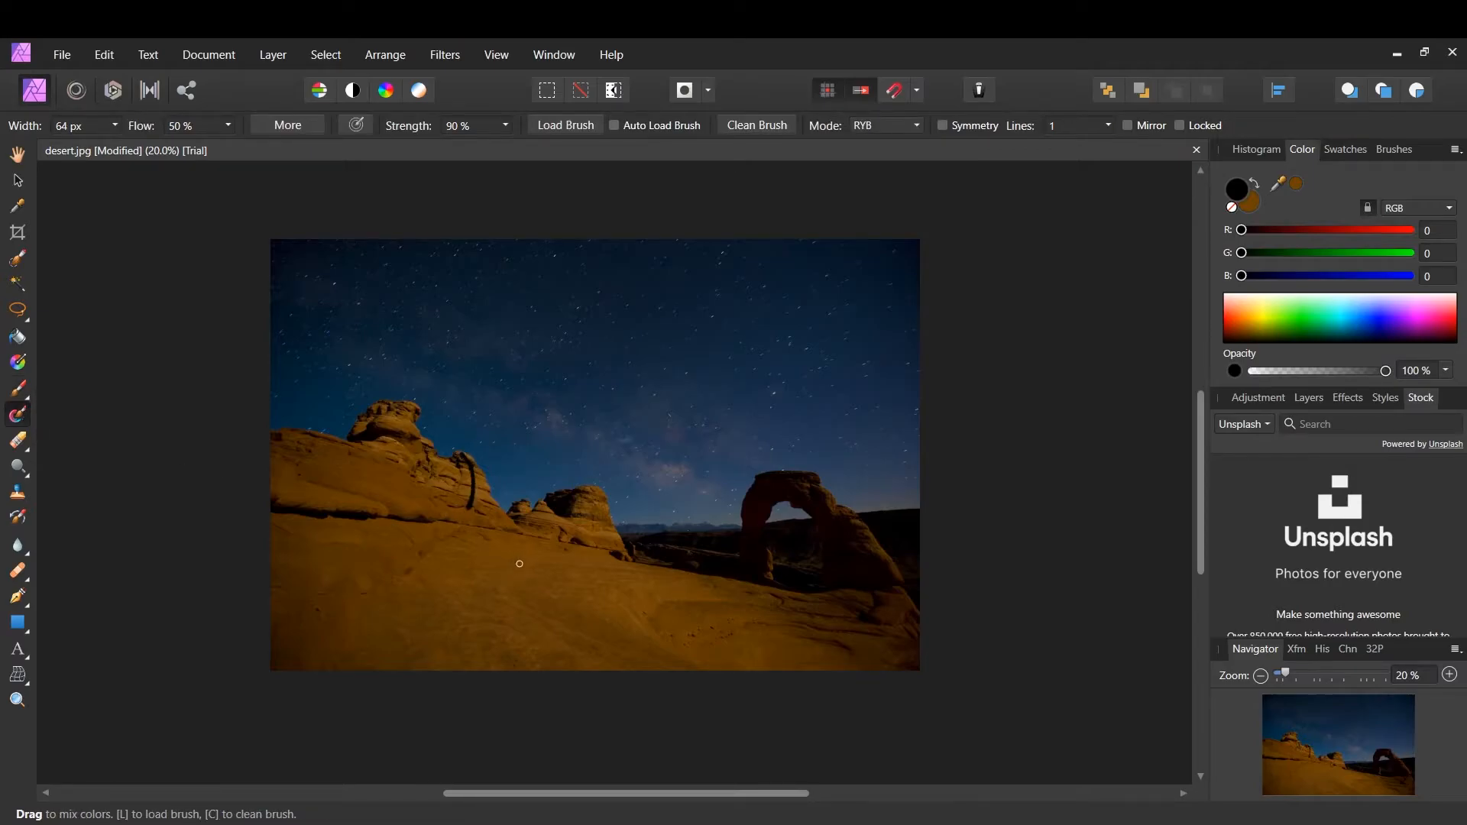
pyautogui.hotkey('ctrl', 'z')
pyautogui.scroll(5, 406, 406)
pyautogui.scroll(-4, 396, 478)
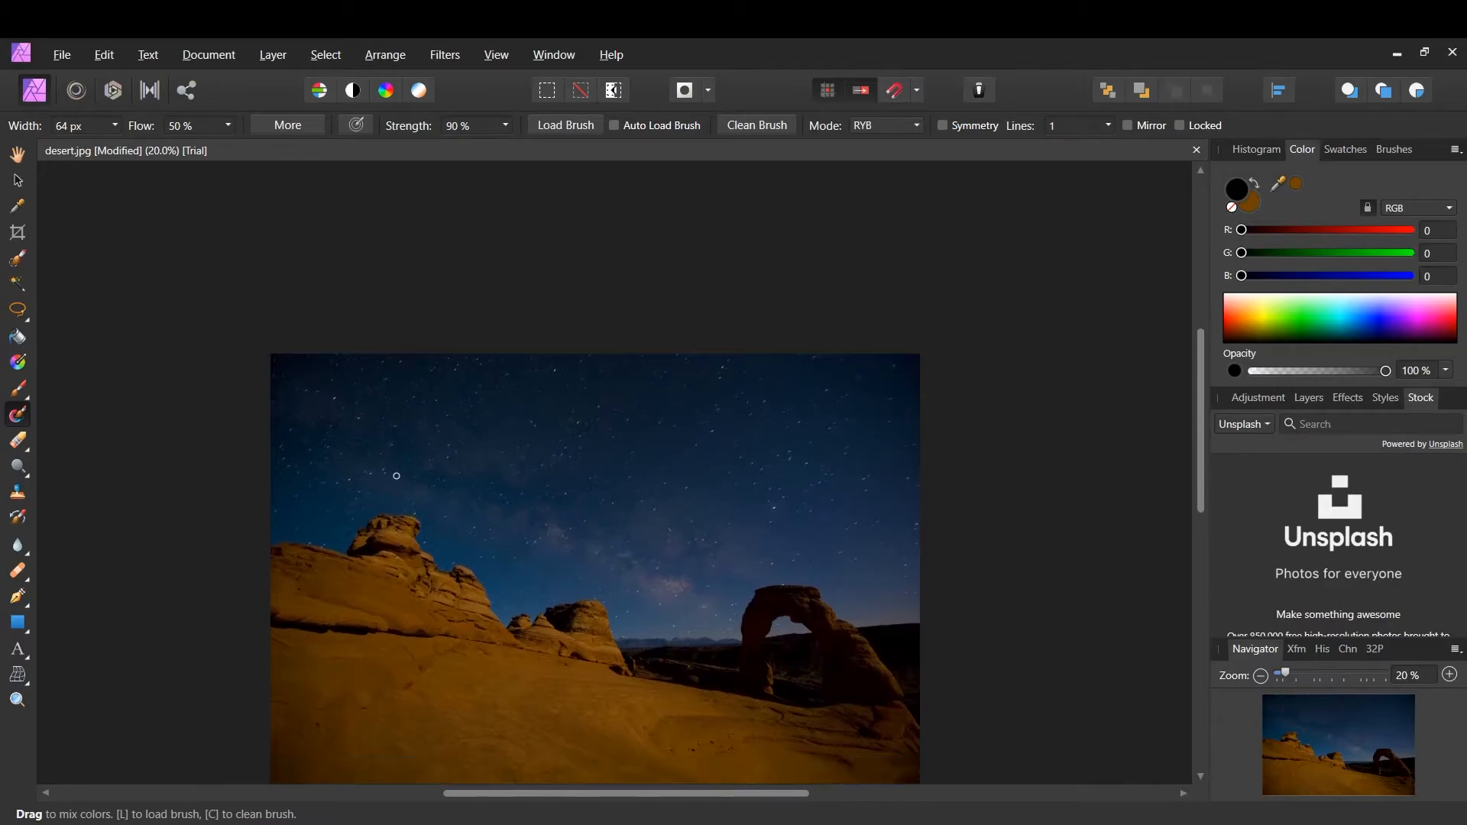
pyautogui.press('alt')
pyautogui.moveTo(402, 410); pyautogui.dragTo(412, 452)
pyautogui.hotkey('ctrl', 'z')
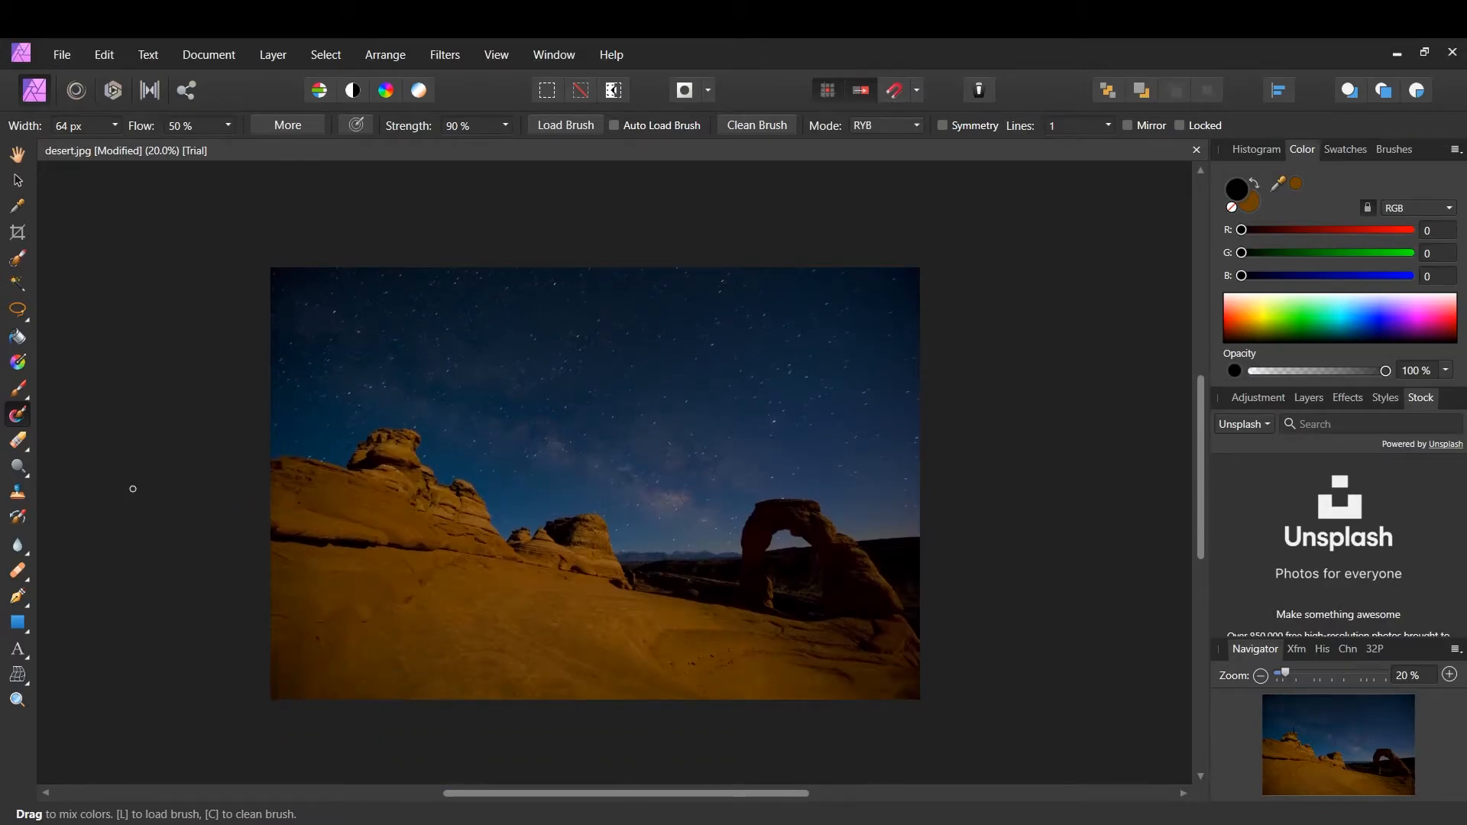
# Step: Activate the Erase Brush and delete the empty pixel layer above the Desert layer
pyautogui.click(18, 443)
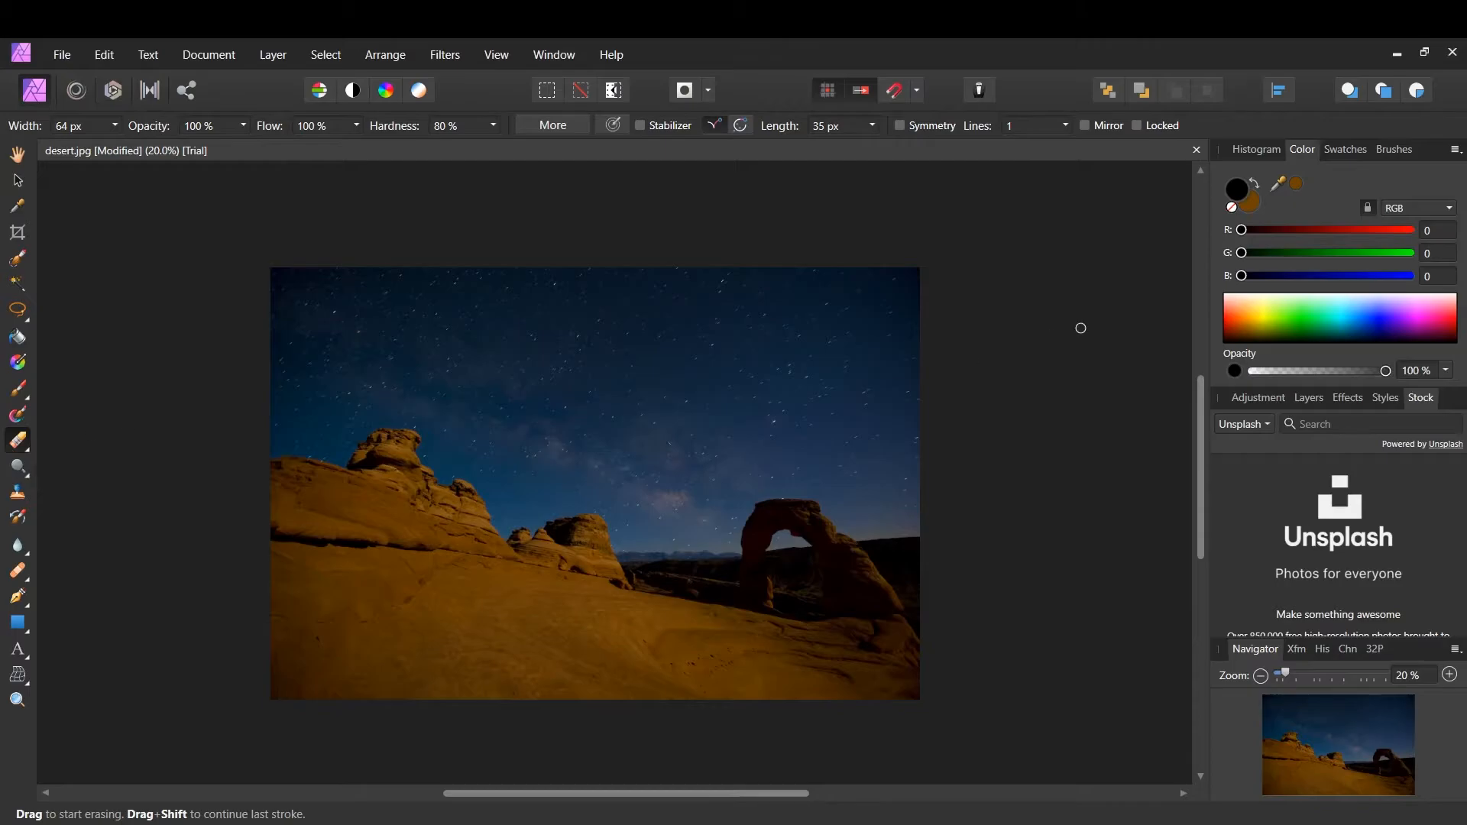
pyautogui.click(1313, 399)
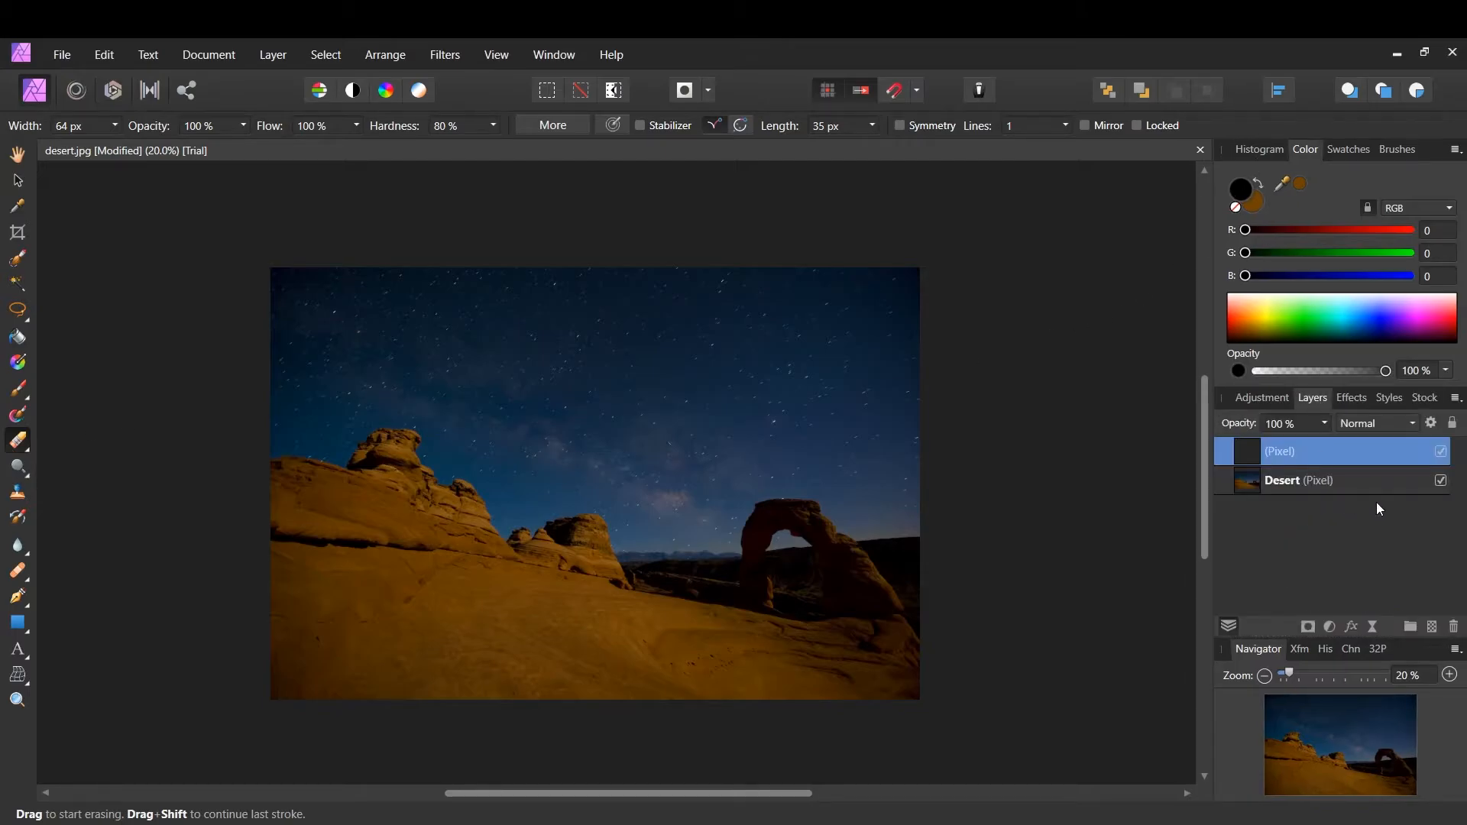
pyautogui.click(1400, 479)
pyautogui.click(1404, 452)
pyautogui.press('Delete')
# Step: Erase a strip across the rock formation on the Desert layer and undo the erasure
pyautogui.moveTo(419, 449); pyautogui.dragTo(463, 533)
pyautogui.hotkey('ctrl', 'z')
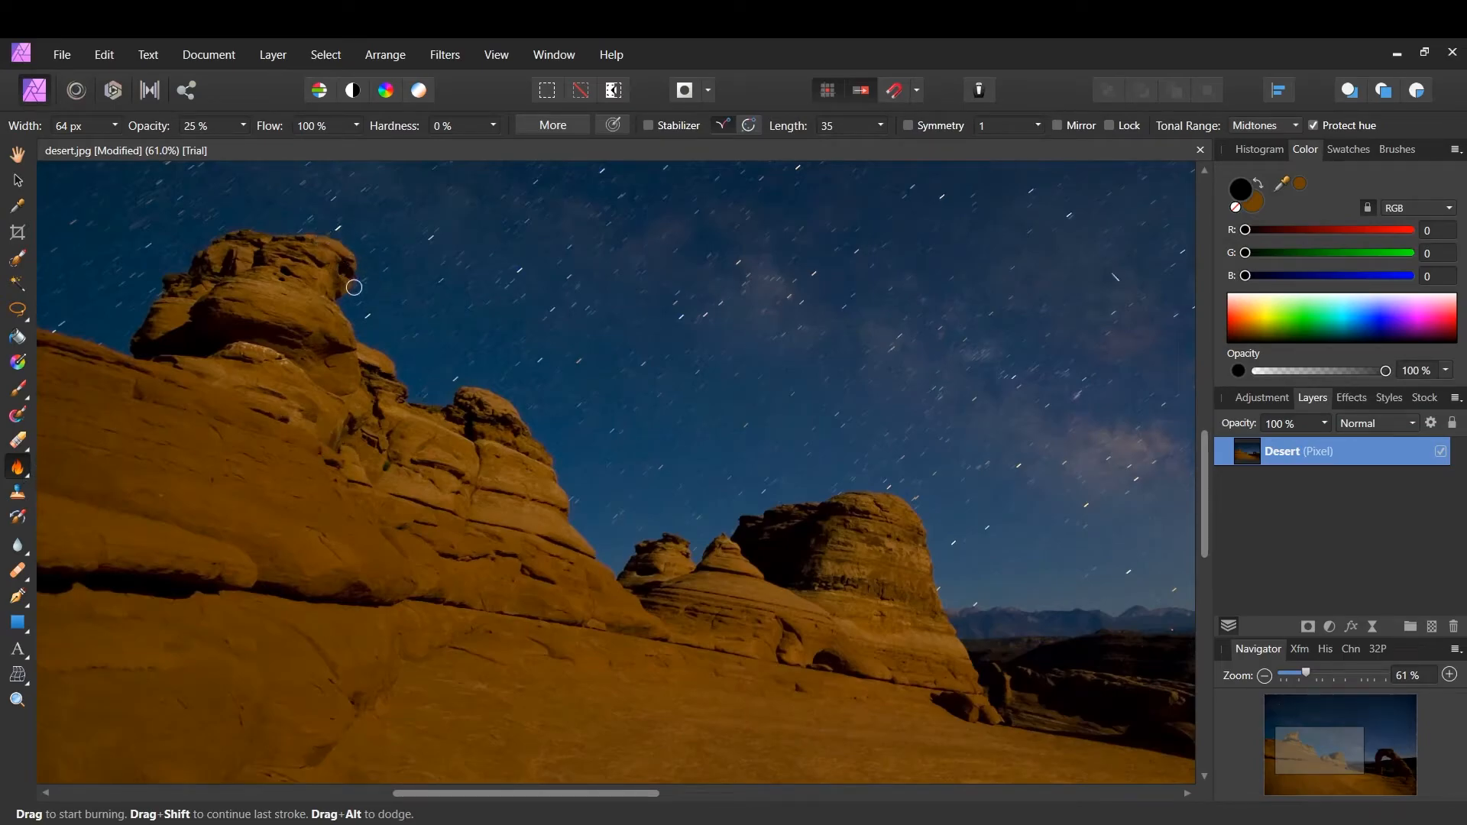
pyautogui.scroll(-2, 348, 294)
pyautogui.scroll(-2, 329, 324)
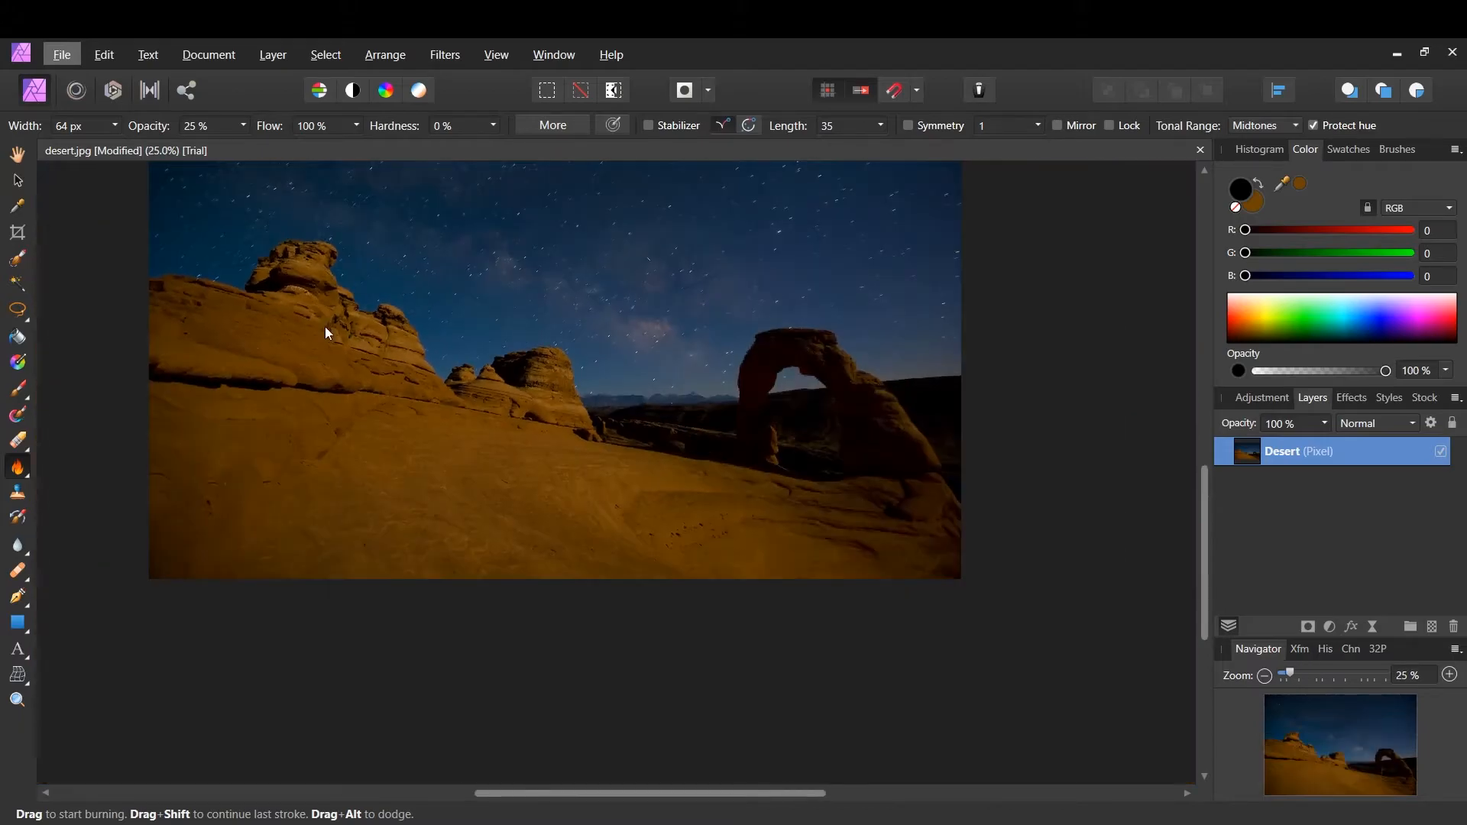
# Step: Clone from a source in the sky just above the arch onto the neighbouring sky with the 64 px Clone Brush and undo it
pyautogui.click(17, 501)
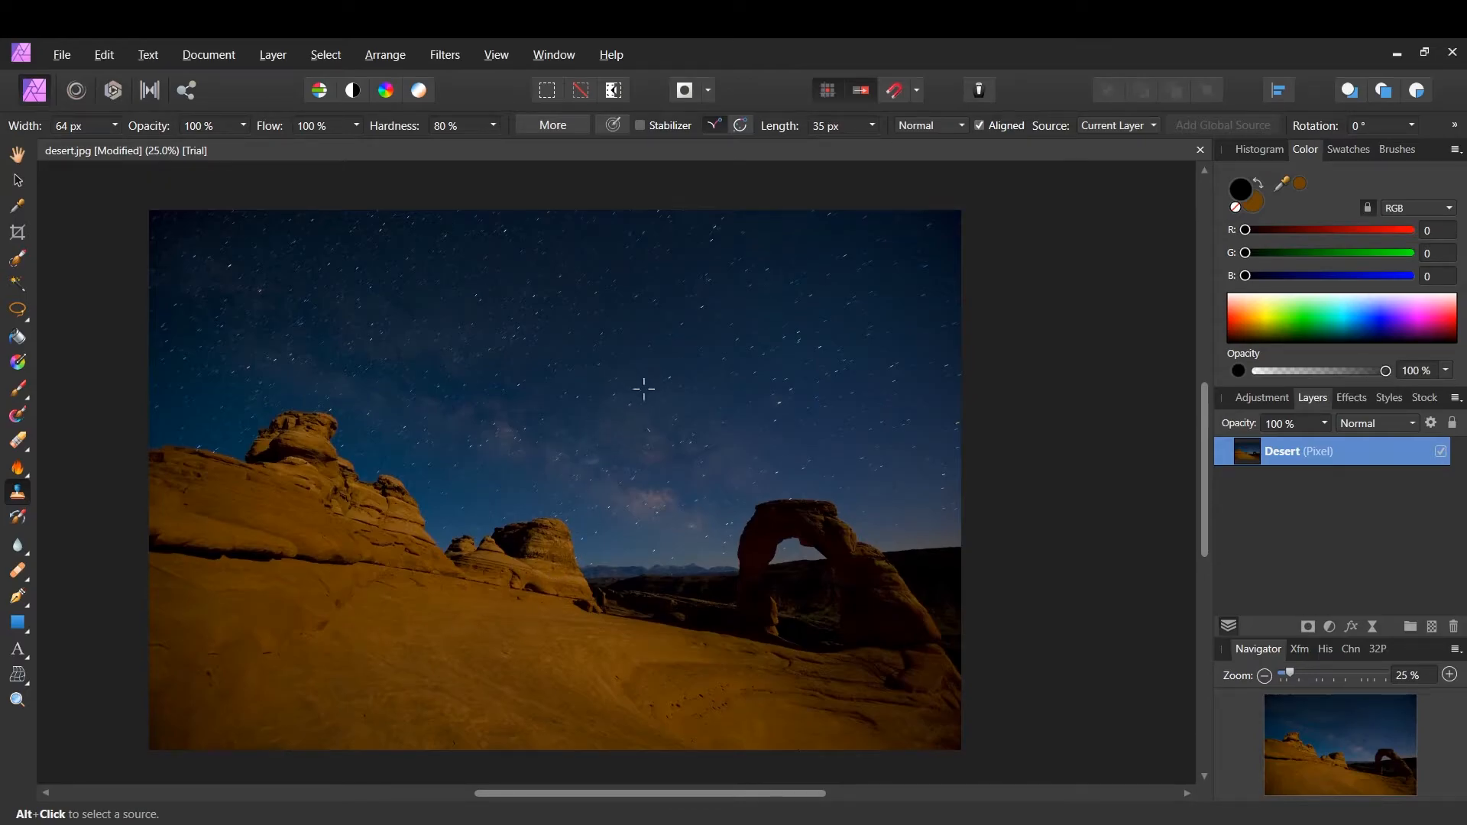
pyautogui.scroll(2, 841, 543)
pyautogui.scroll(1, 850, 548)
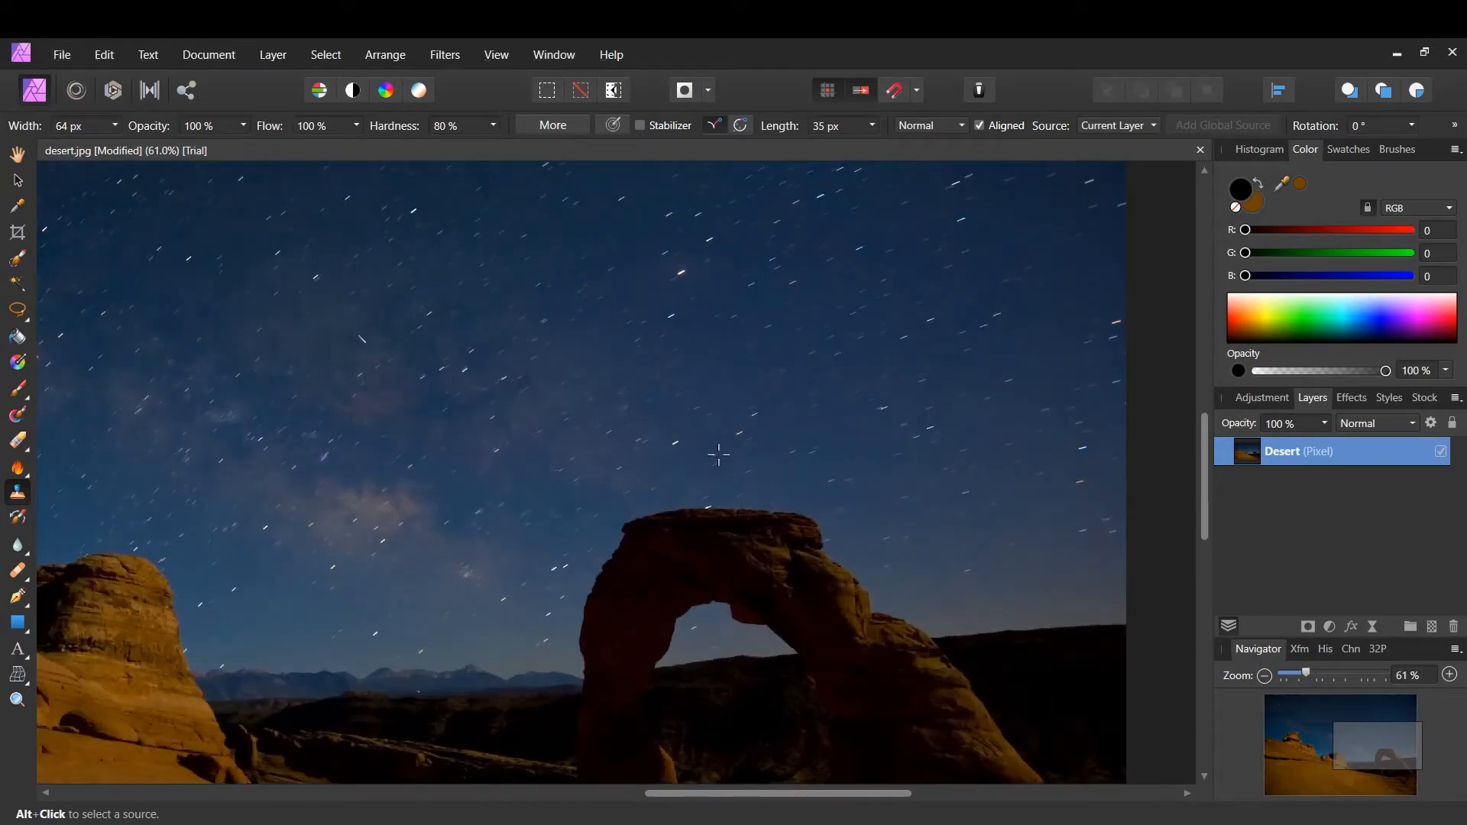
pyautogui.press('alt')
pyautogui.press('alt')
pyautogui.keyDown('alt'); pyautogui.click(677, 443); pyautogui.keyUp('alt')
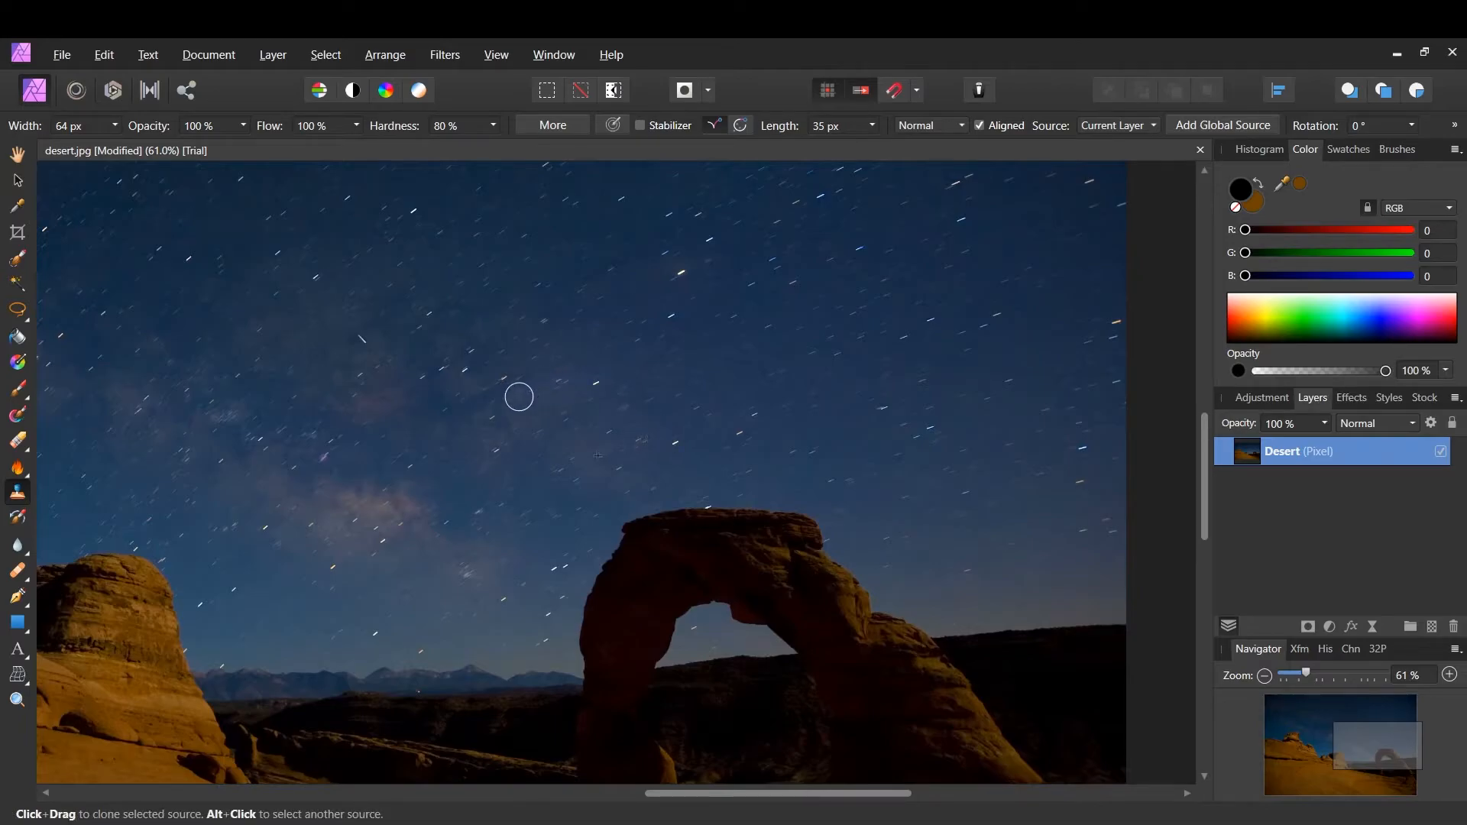
pyautogui.moveTo(458, 408)
pyautogui.mouseDown()
pyautogui.moveTo(375, 466)
pyautogui.moveTo(358, 523)
pyautogui.moveTo(378, 542)
pyautogui.moveTo(493, 470)
pyautogui.moveTo(630, 421)
pyautogui.moveTo(745, 457)
pyautogui.moveTo(592, 459)
pyautogui.moveTo(544, 464)
pyautogui.moveTo(533, 484)
pyautogui.moveTo(745, 490)
pyautogui.moveTo(619, 471)
pyautogui.mouseUp()
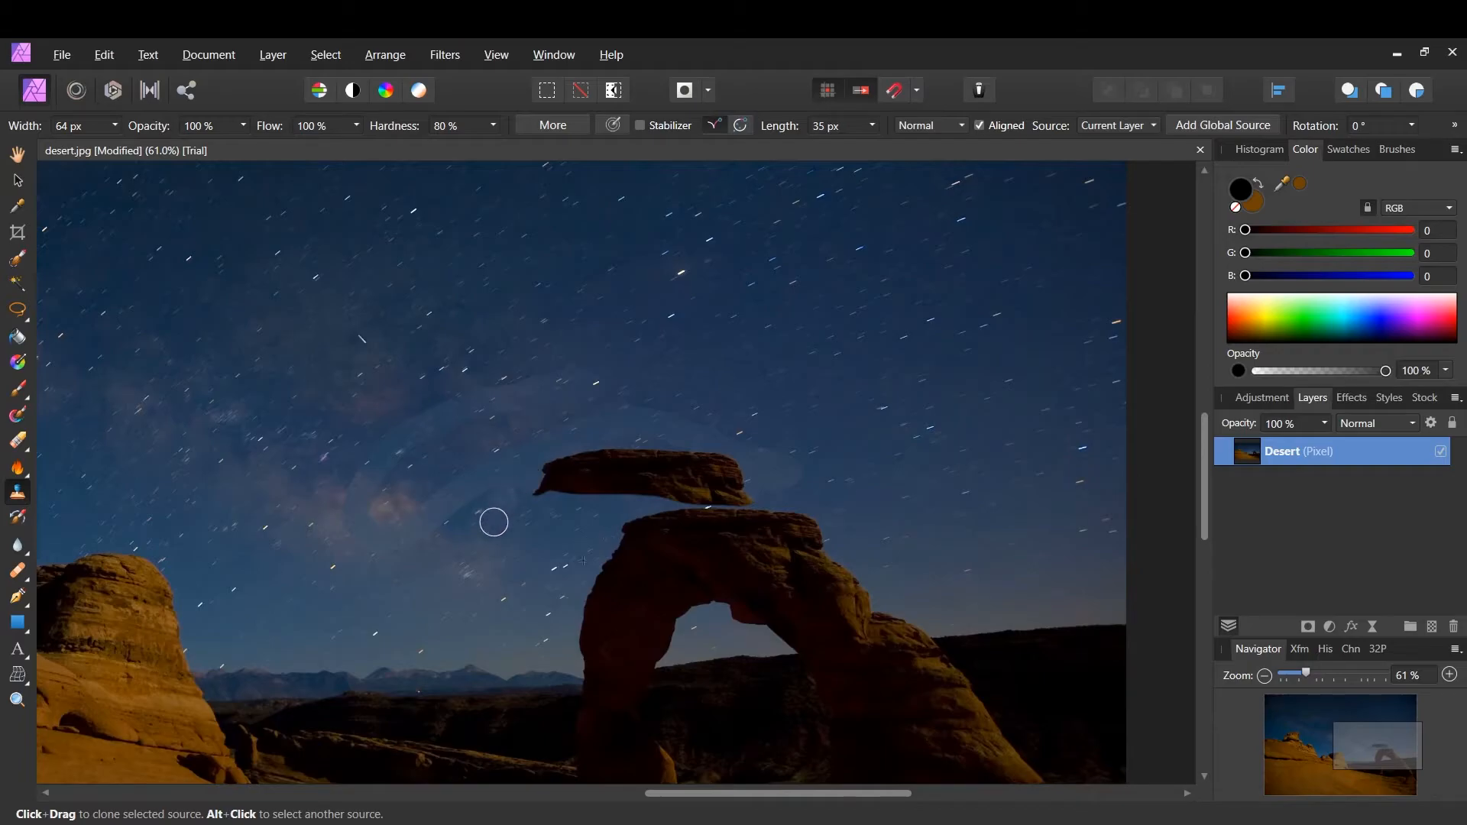
pyautogui.hotkey('ctrl', 'z')
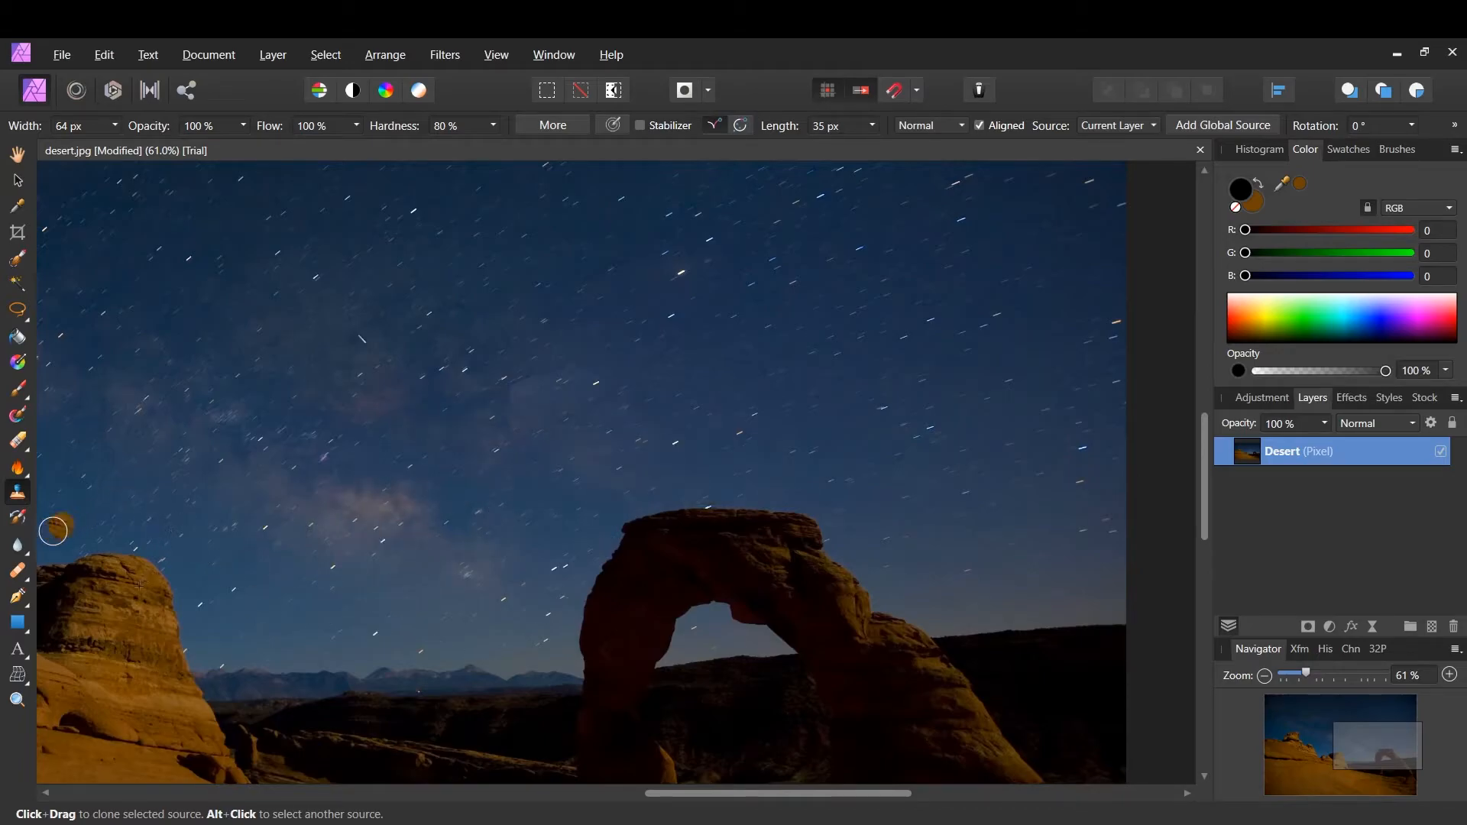
# Step: Activate the Undo Brush and the Blur Brush in turn to examine their options
pyautogui.click(21, 517)
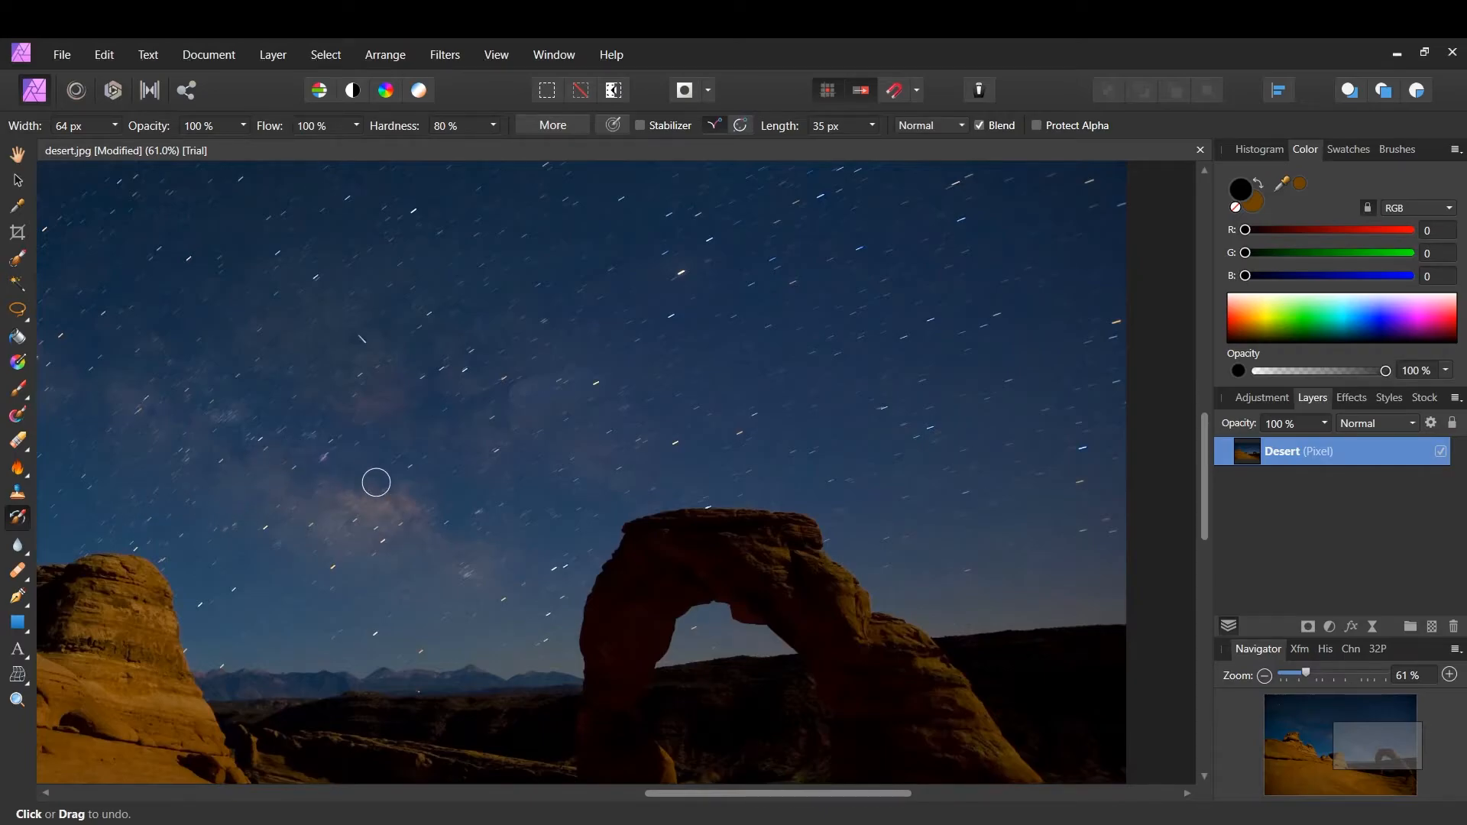
pyautogui.scroll(-2, 489, 544)
pyautogui.scroll(-3, 249, 518)
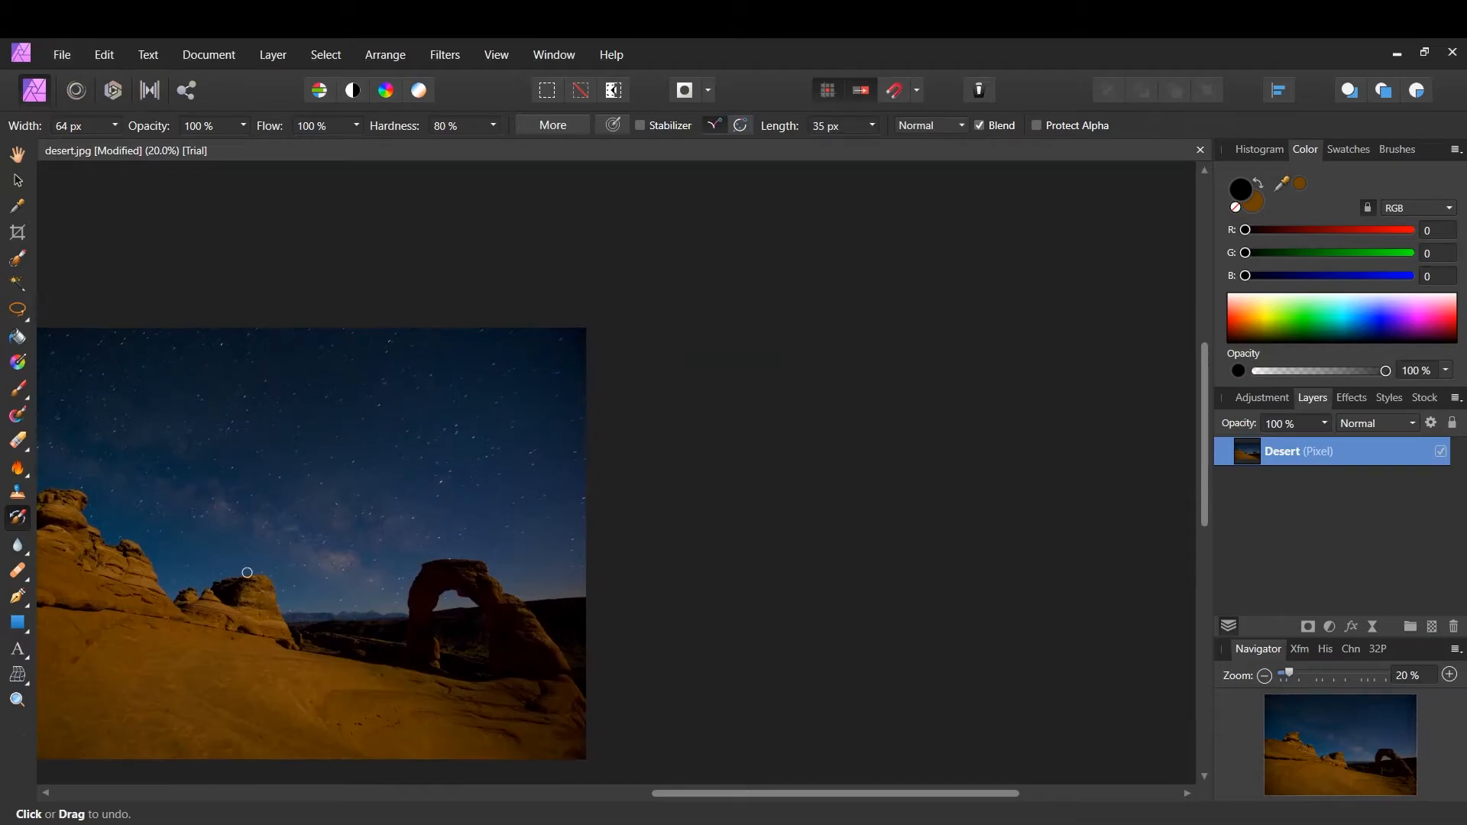
pyautogui.moveTo(678, 812); pyautogui.dragTo(432, 812)
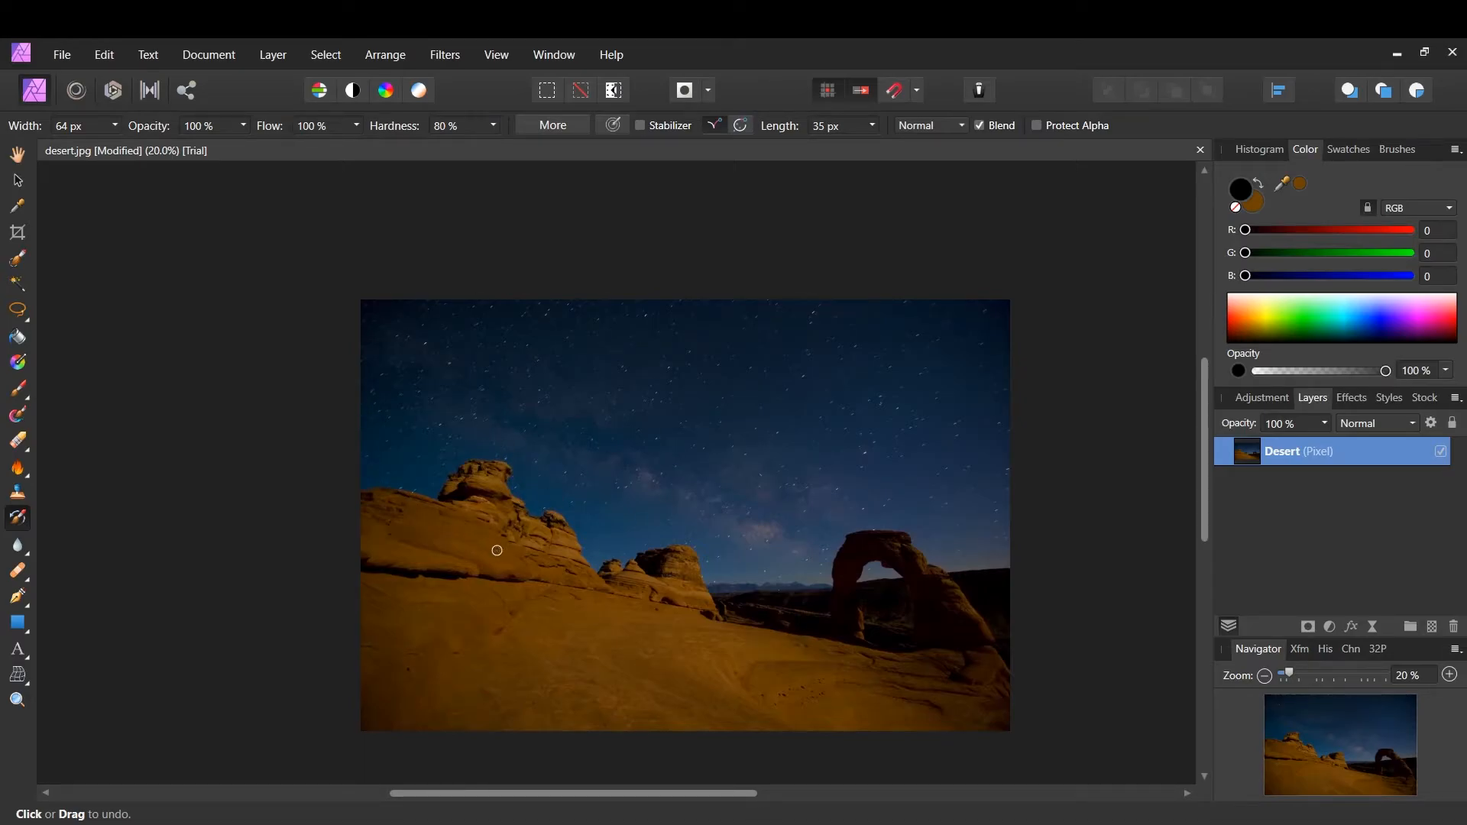
pyautogui.click(19, 545)
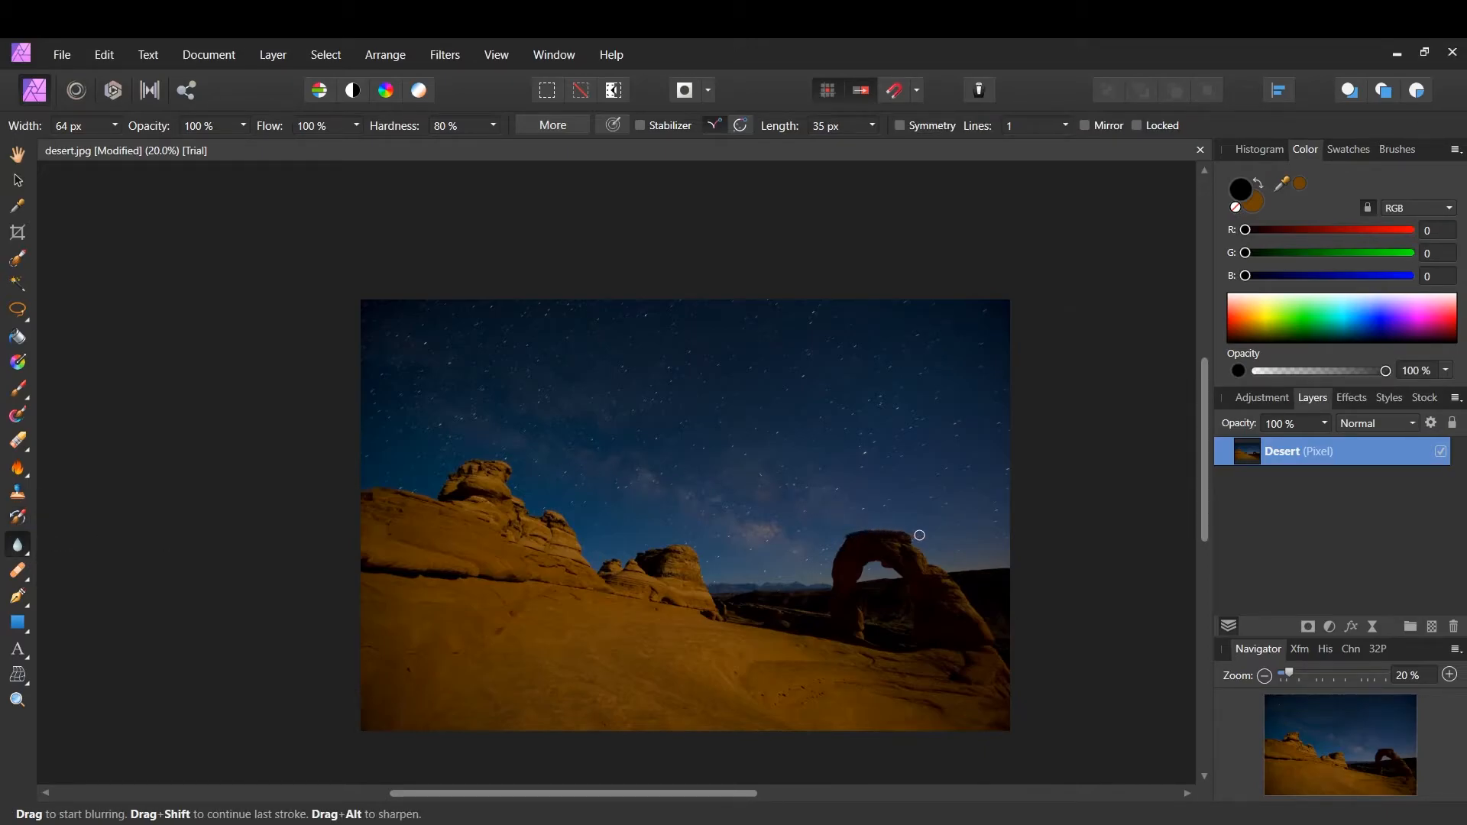
# Step: Try the 64 px Healing Brush by sampling the tall rock's edge and painting into the sky beside it, and undo the strokes
pyautogui.click(26, 573)
pyautogui.scroll(2, 509, 499)
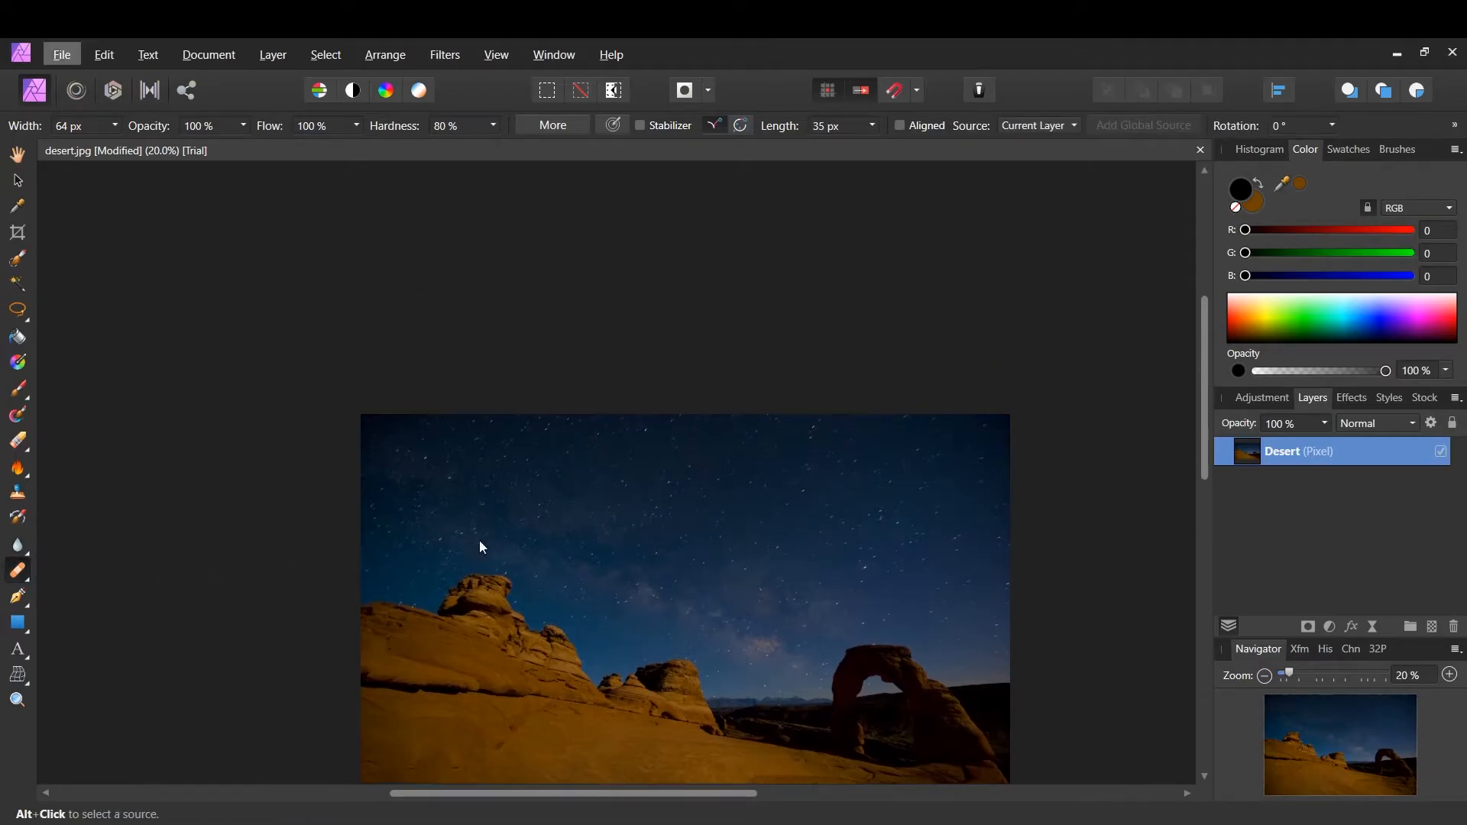
pyautogui.keyDown('ctrl'); pyautogui.scroll(5, 479, 537); pyautogui.keyUp('ctrl')
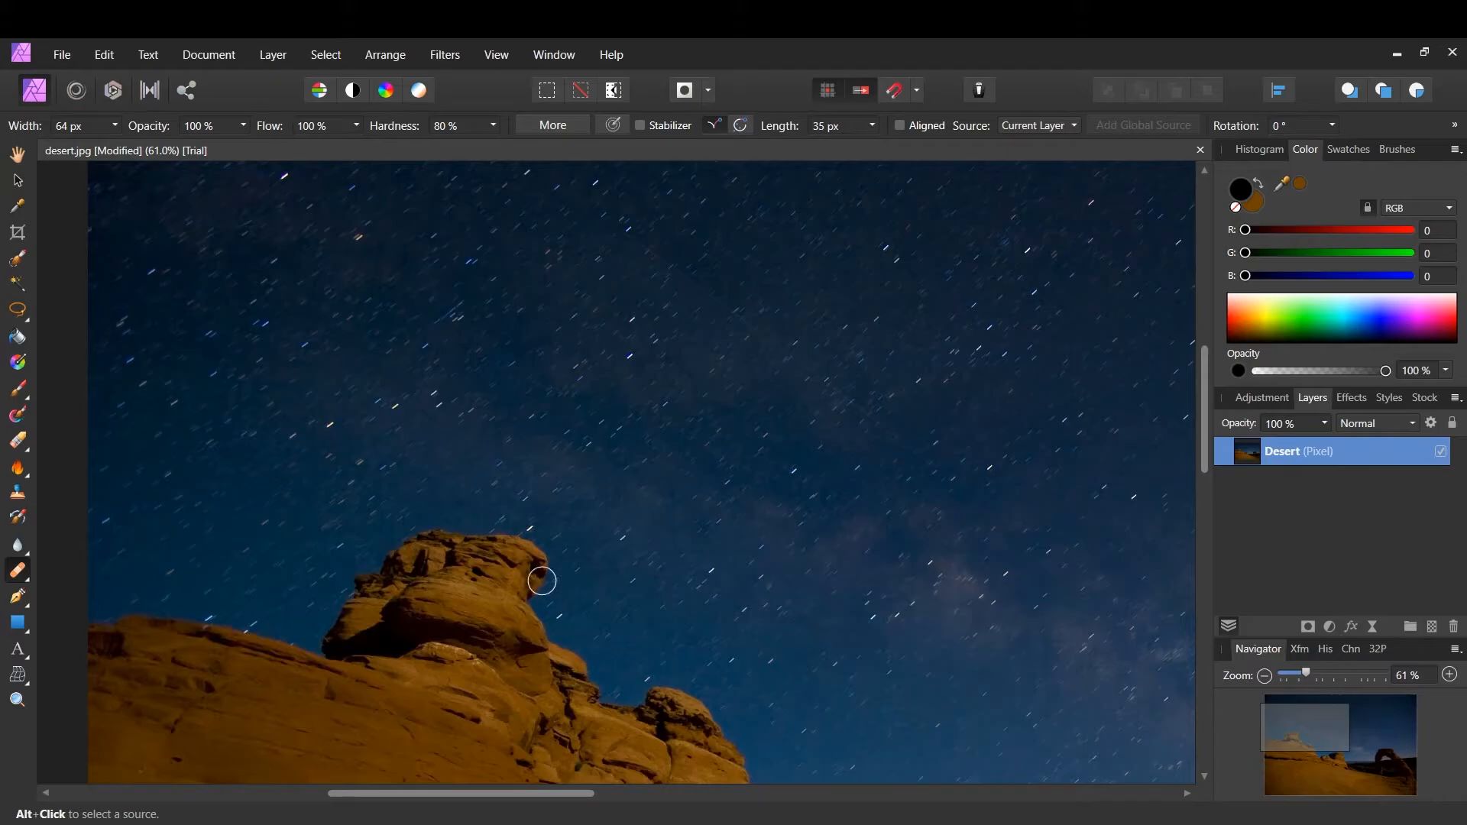
pyautogui.keyDown('alt'); pyautogui.click(529, 573); pyautogui.keyUp('alt')
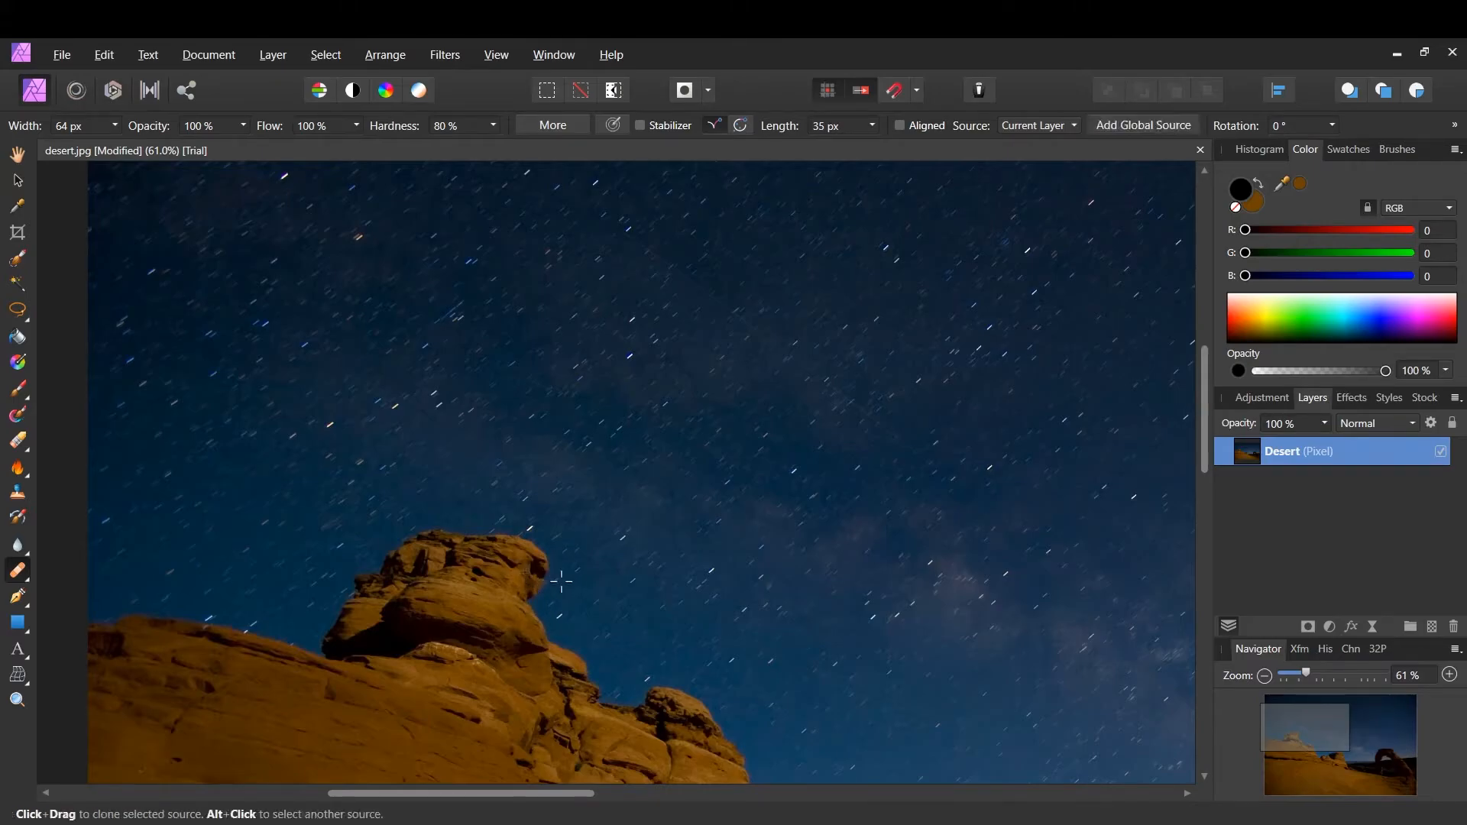
pyautogui.moveTo(589, 488)
pyautogui.mouseDown()
pyautogui.moveTo(592, 501)
pyautogui.moveTo(567, 508)
pyautogui.moveTo(577, 592)
pyautogui.mouseUp()
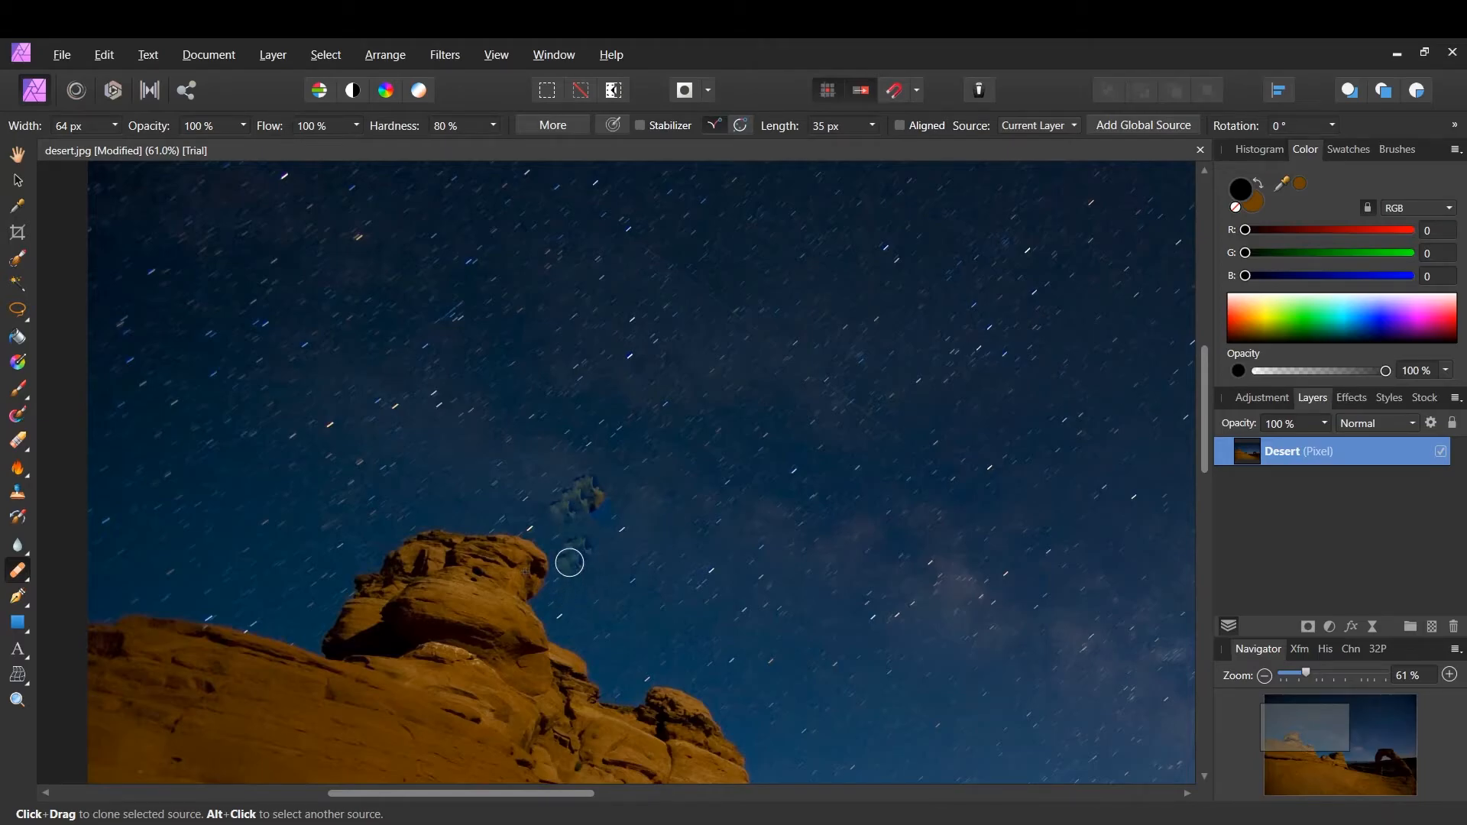
pyautogui.moveTo(578, 534)
pyautogui.mouseDown()
pyautogui.moveTo(627, 535)
pyautogui.moveTo(596, 507)
pyautogui.moveTo(622, 518)
pyautogui.moveTo(601, 526)
pyautogui.moveTo(581, 501)
pyautogui.moveTo(611, 502)
pyautogui.moveTo(579, 560)
pyautogui.moveTo(620, 601)
pyautogui.moveTo(615, 618)
pyautogui.moveTo(590, 621)
pyautogui.moveTo(564, 551)
pyautogui.mouseUp()
pyautogui.hotkey('ctrl', 'z')
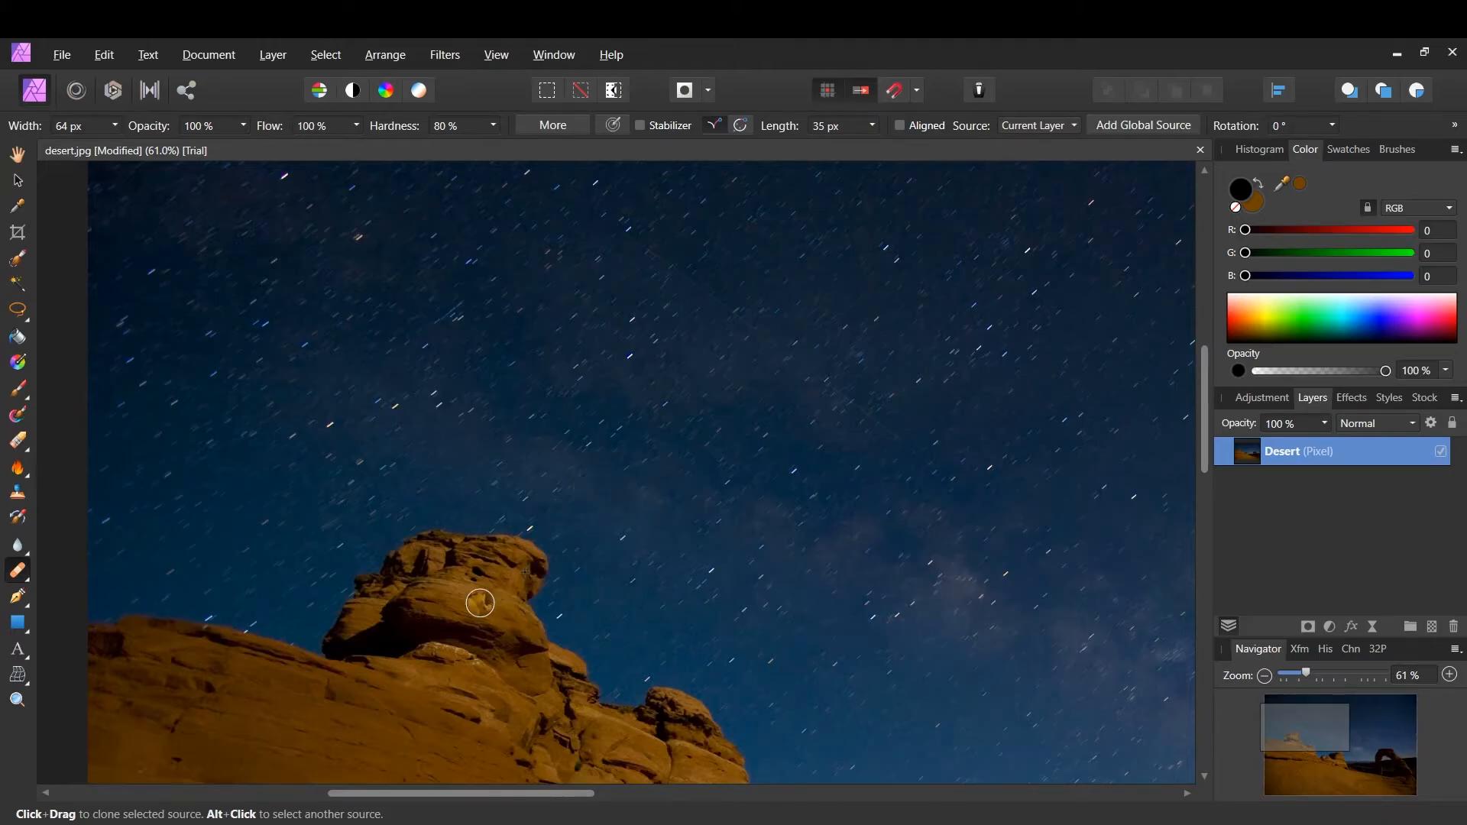
# Step: Draw a closed seven-node straight-sided path around the rock formations opposite the arch with the Pen tool
pyautogui.scroll(2, 544, 614)
pyautogui.scroll(-2, 541, 618)
pyautogui.press('alt')
pyautogui.scroll(-2, 533, 620)
pyautogui.scroll(-4, 530, 620)
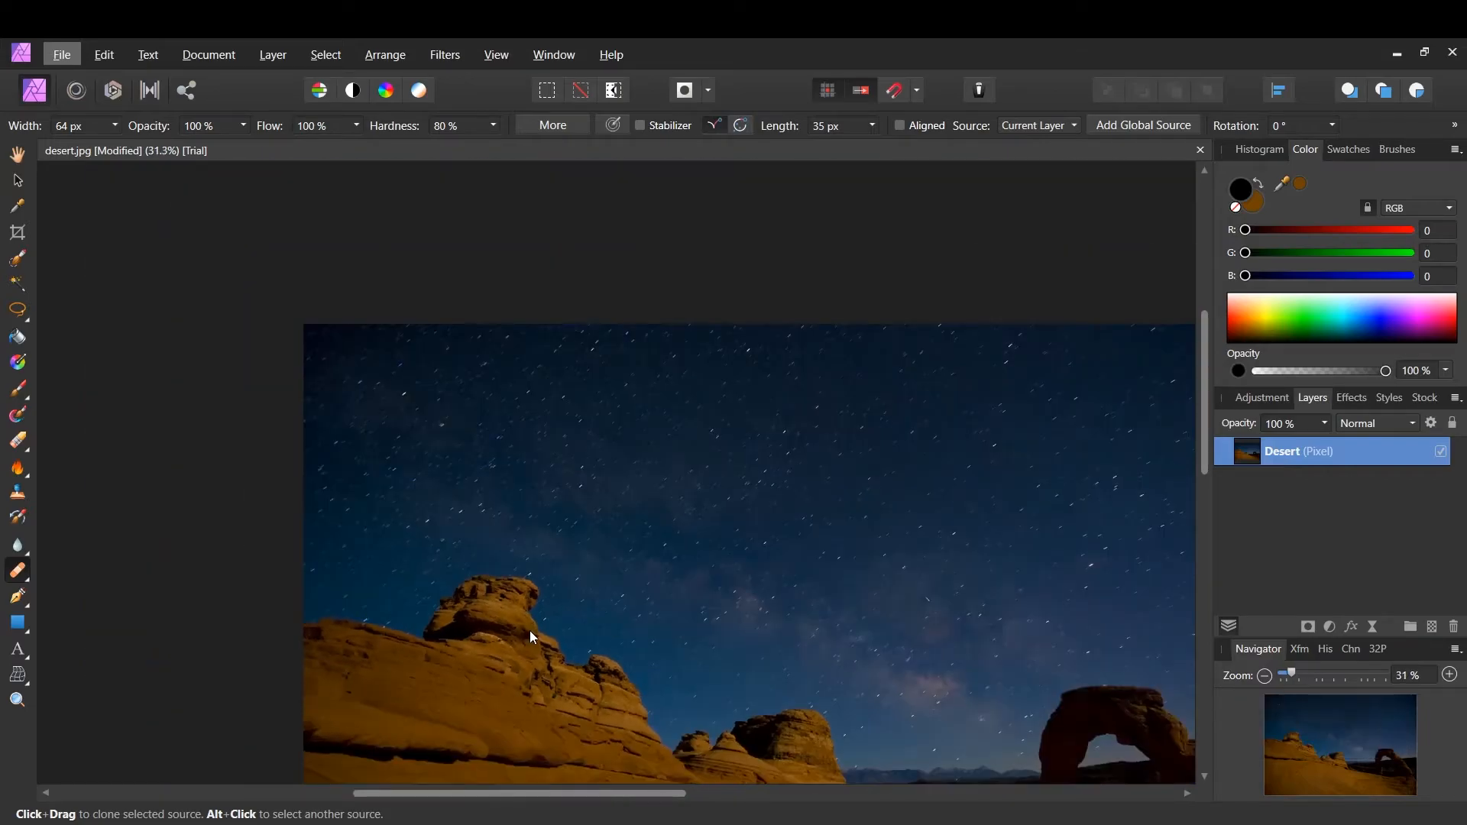
pyautogui.click(18, 596)
pyautogui.click(525, 427)
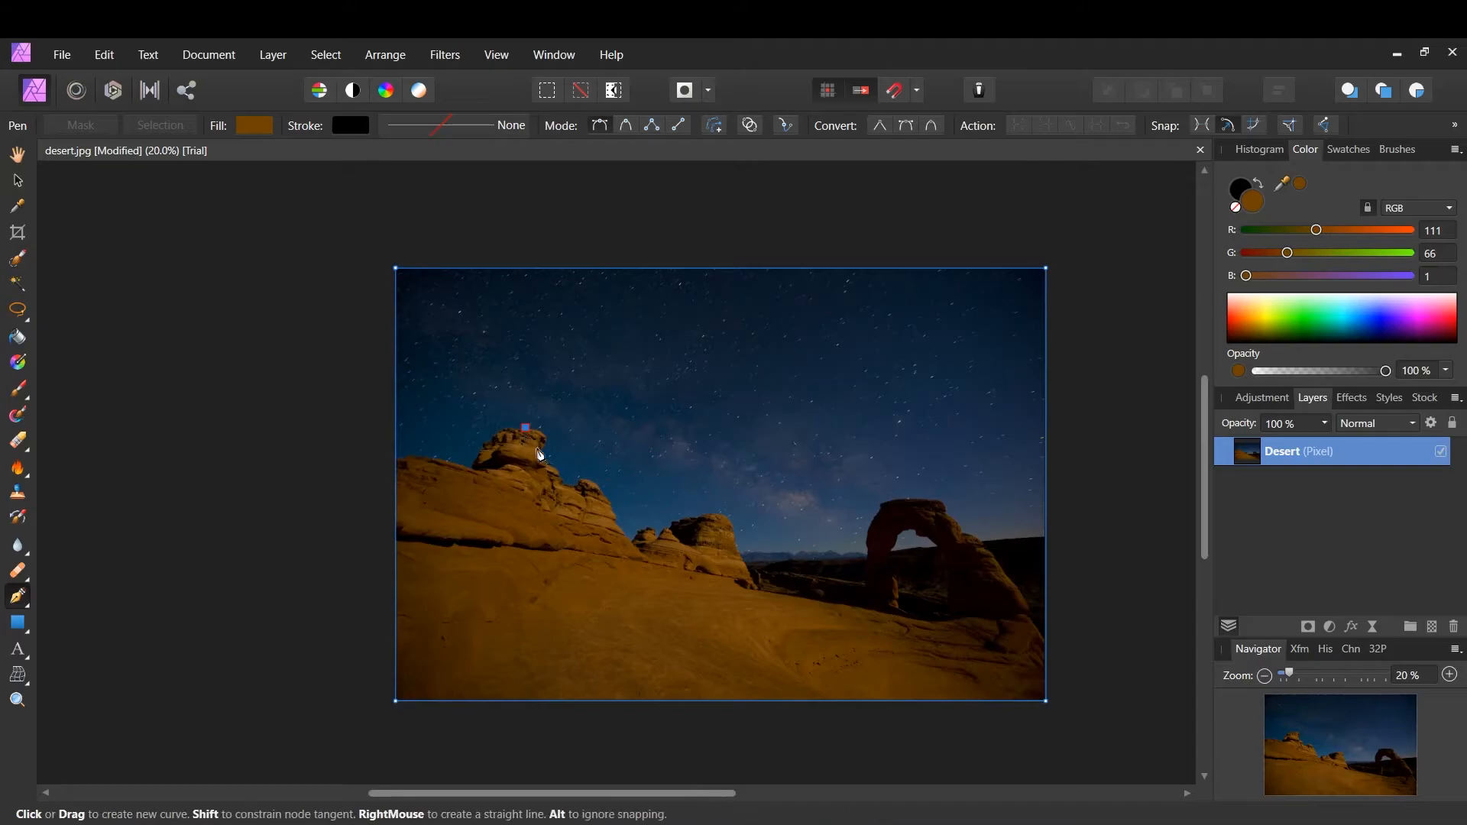
pyautogui.click(645, 495)
pyautogui.click(697, 540)
pyautogui.click(605, 595)
pyautogui.click(504, 563)
pyautogui.click(486, 508)
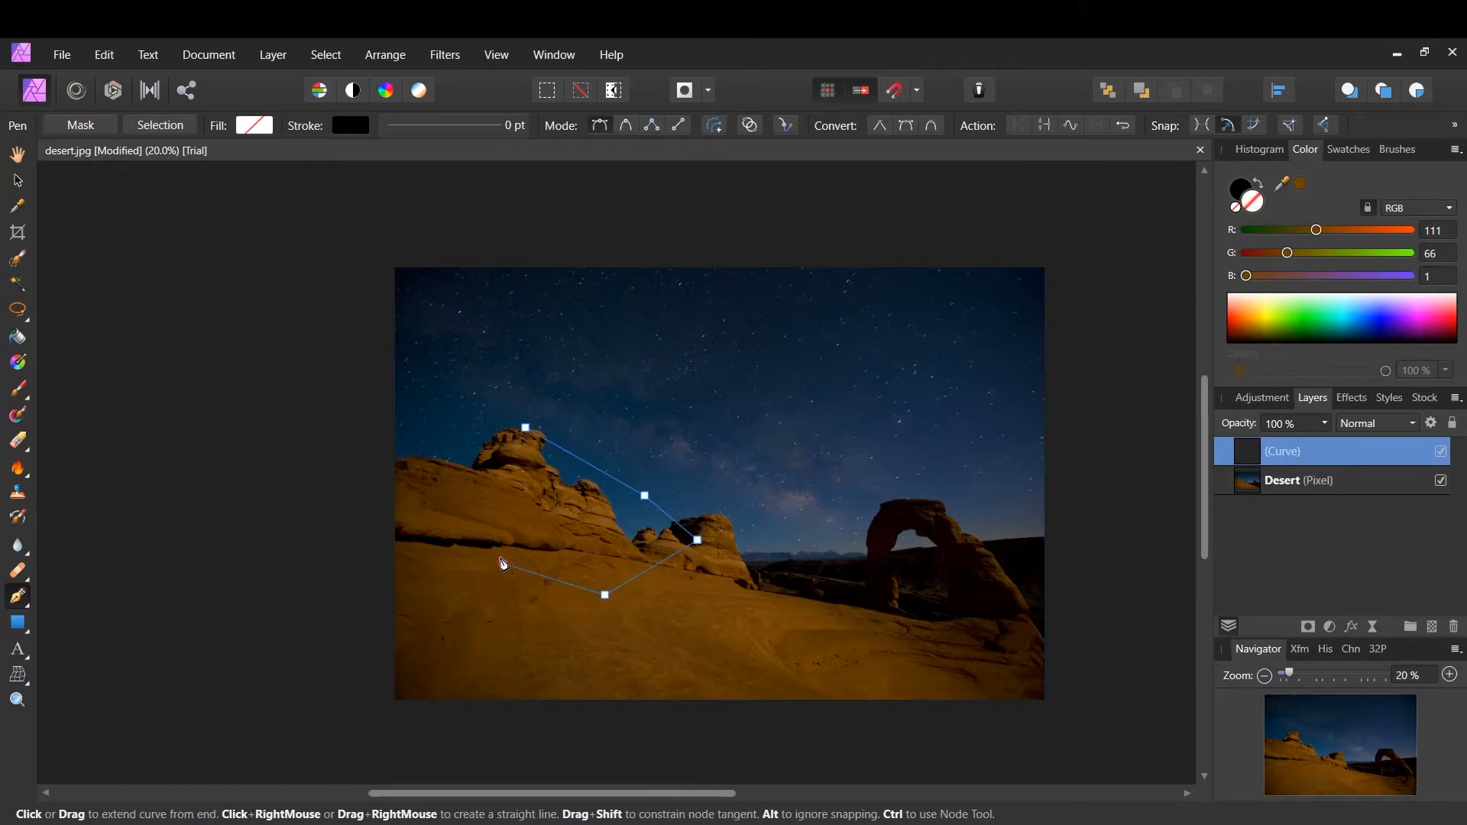
pyautogui.click(487, 467)
pyautogui.click(525, 426)
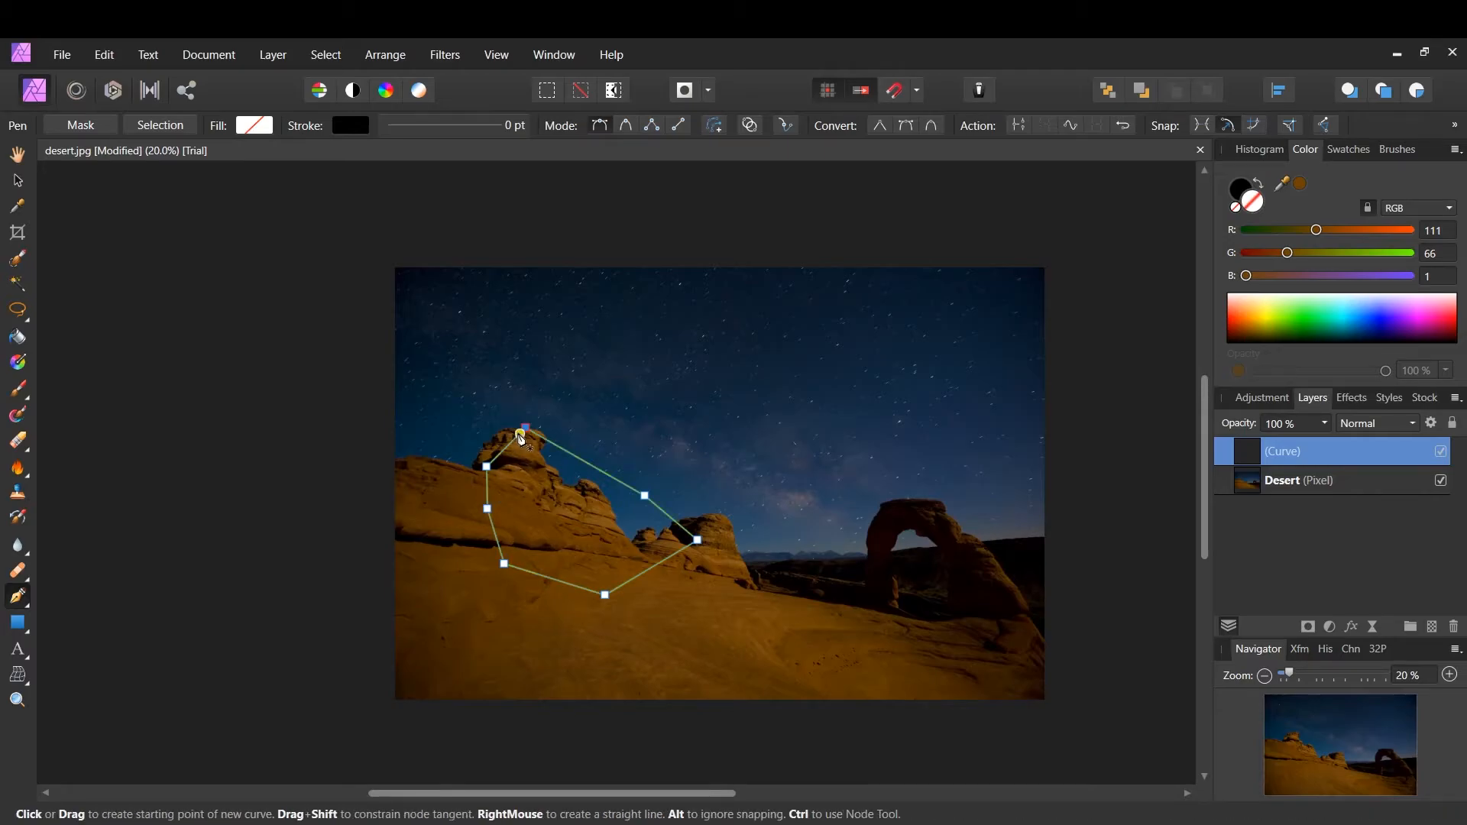
# Step: Undo the whole Pen path so that only the Desert layer is left
pyautogui.moveTo(514, 440); pyautogui.dragTo(540, 479)
pyautogui.hotkey('ctrl', 'z')
pyautogui.hotkey('ctrl', 'z')
pyautogui.hotkey('ctrl', 'z')
pyautogui.hotkey('ctrl', 'z')
pyautogui.hotkey('ctrl', 'z')
pyautogui.hotkey('ctrl', 'z')
pyautogui.hotkey('ctrl', 'z')
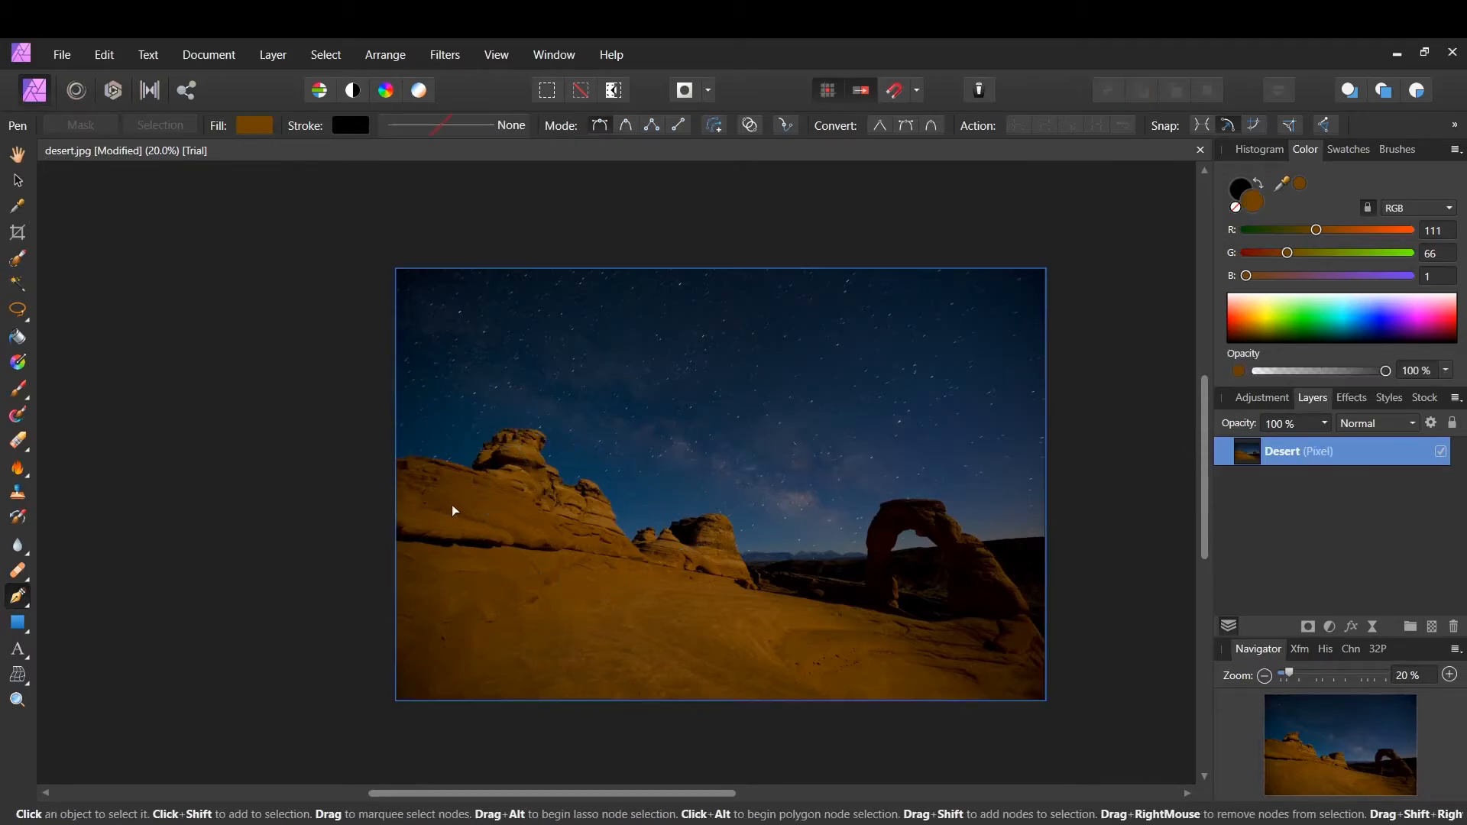
# Step: Draw a brown-filled rectangle without a stroke over the middle of the photo and undo it
pyautogui.click(18, 624)
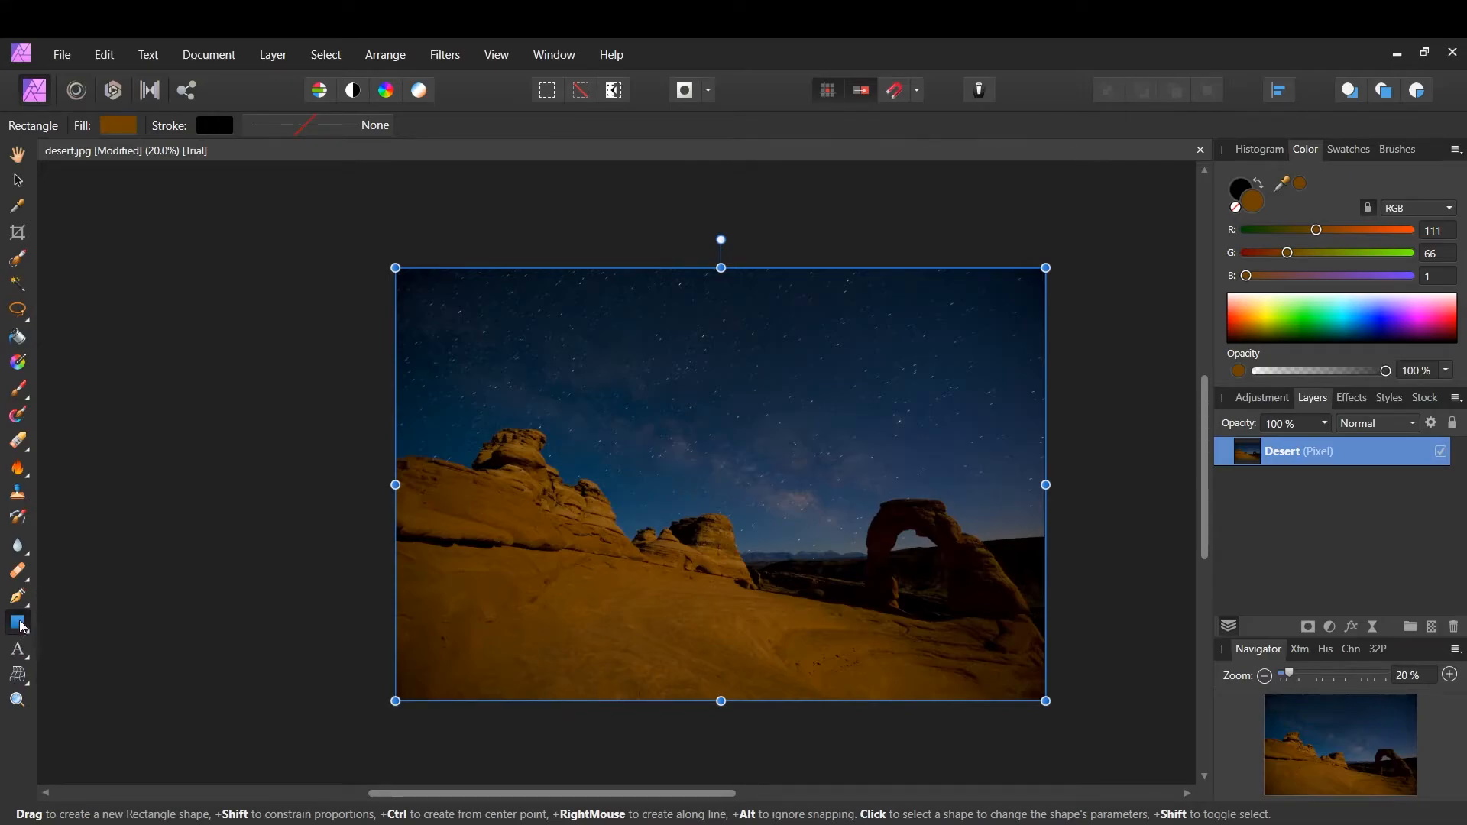
pyautogui.click(246, 556)
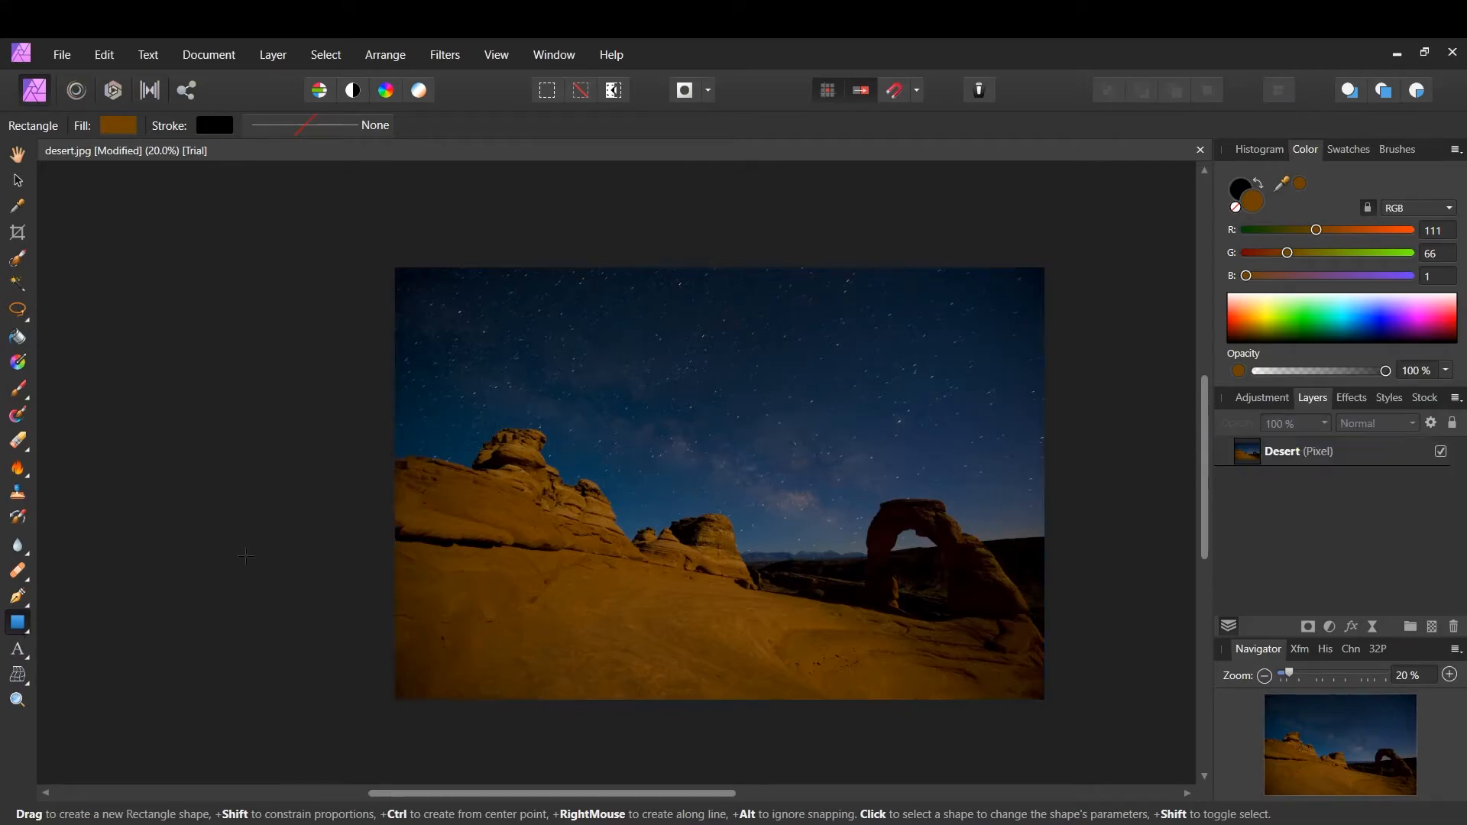
pyautogui.moveTo(596, 386); pyautogui.dragTo(784, 566)
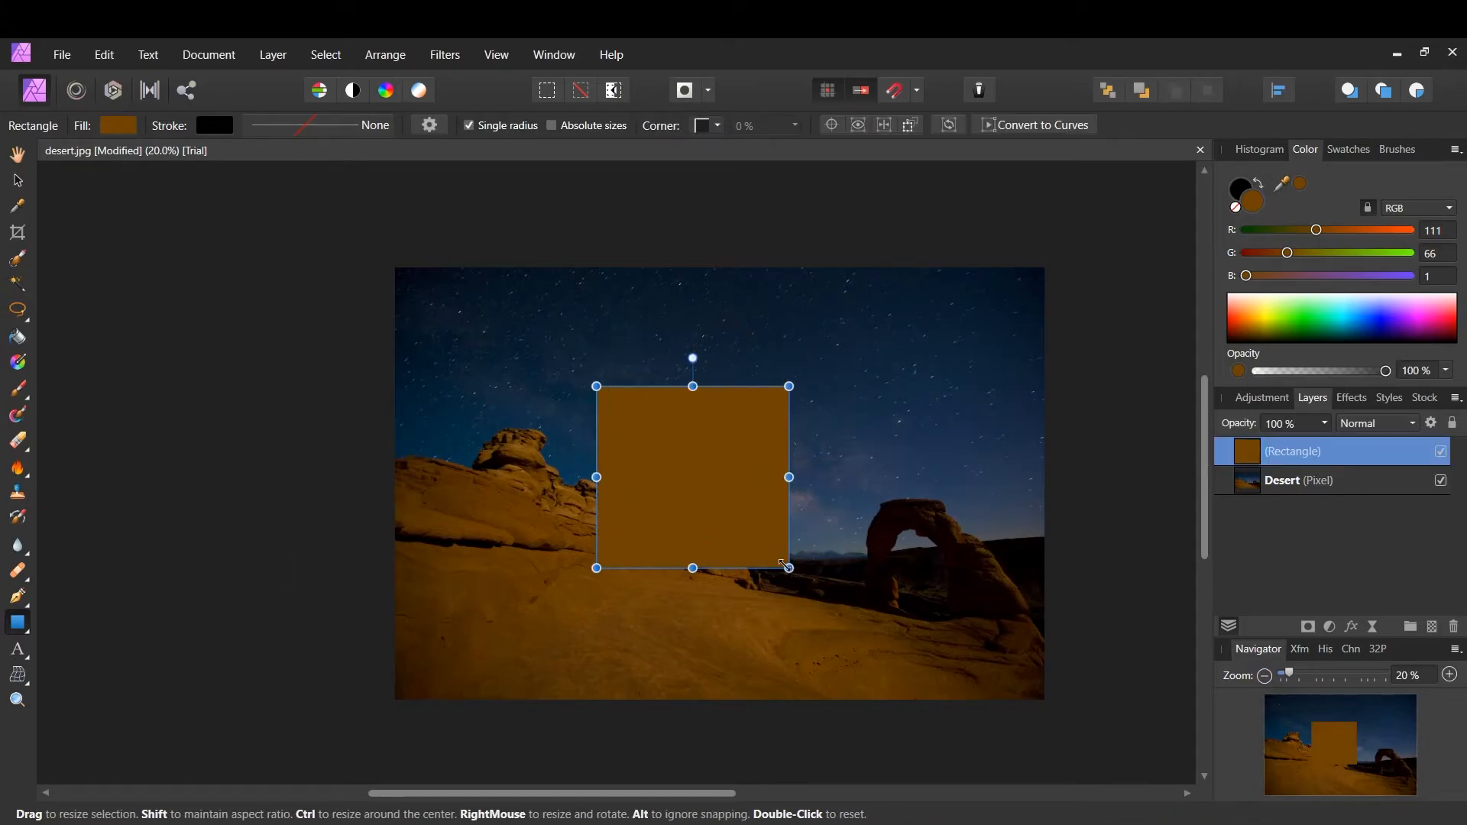
pyautogui.hotkey('ctrl', 'z')
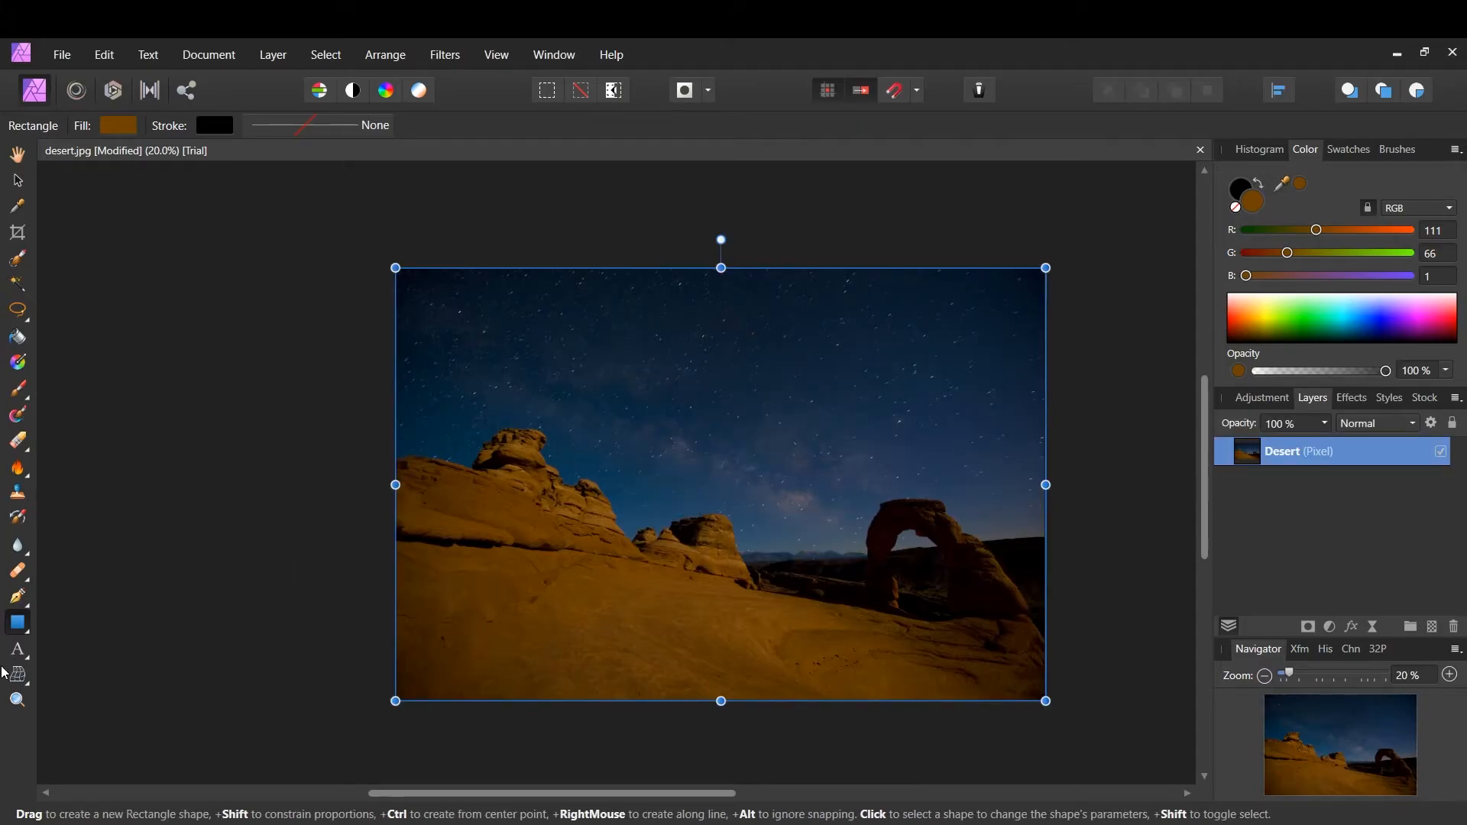
# Step: Add the art text "Type into our document" in Arial Regular 12 pt over the rock formation
pyautogui.click(18, 649)
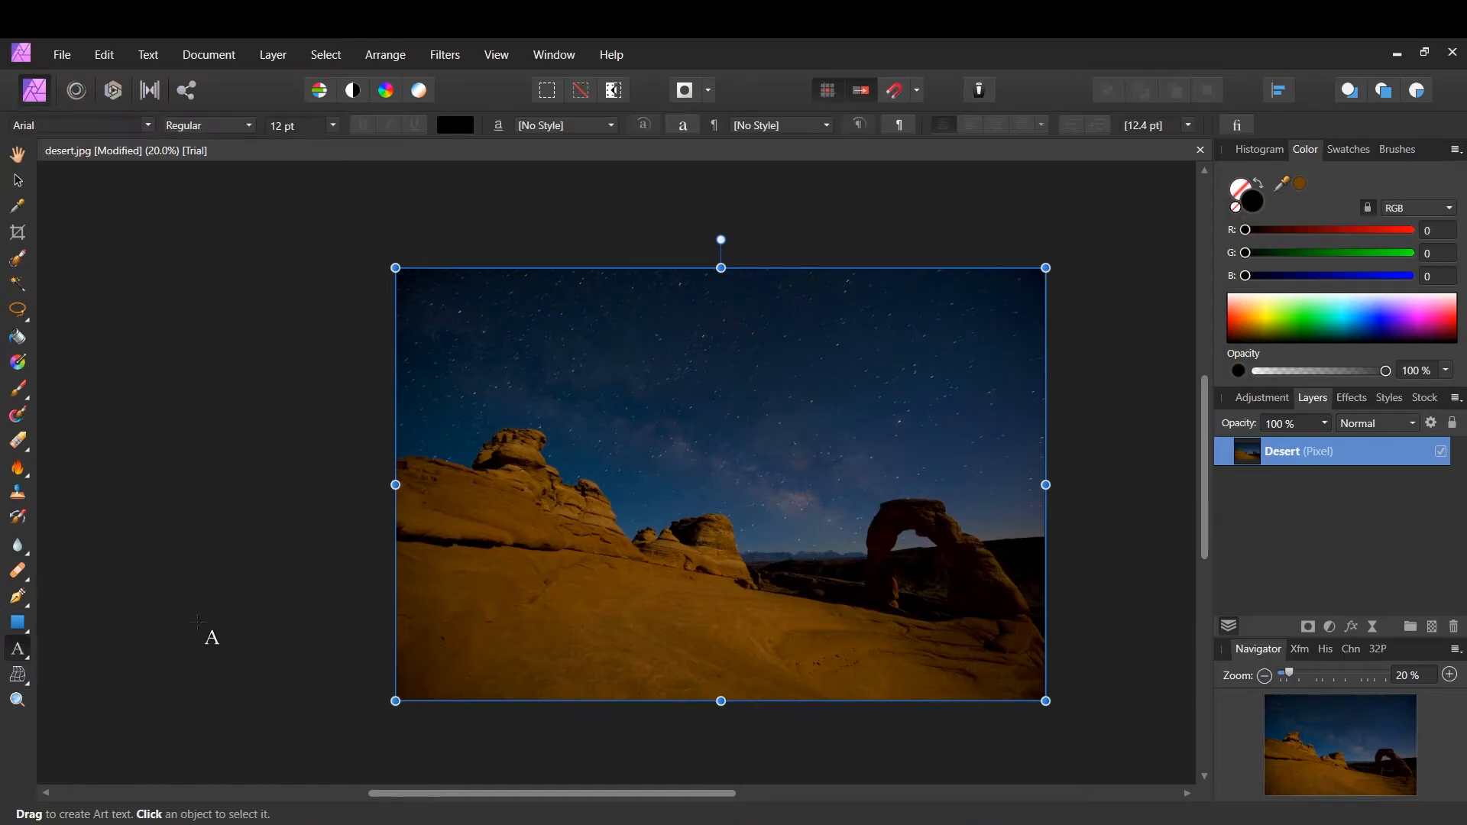
pyautogui.click(524, 478)
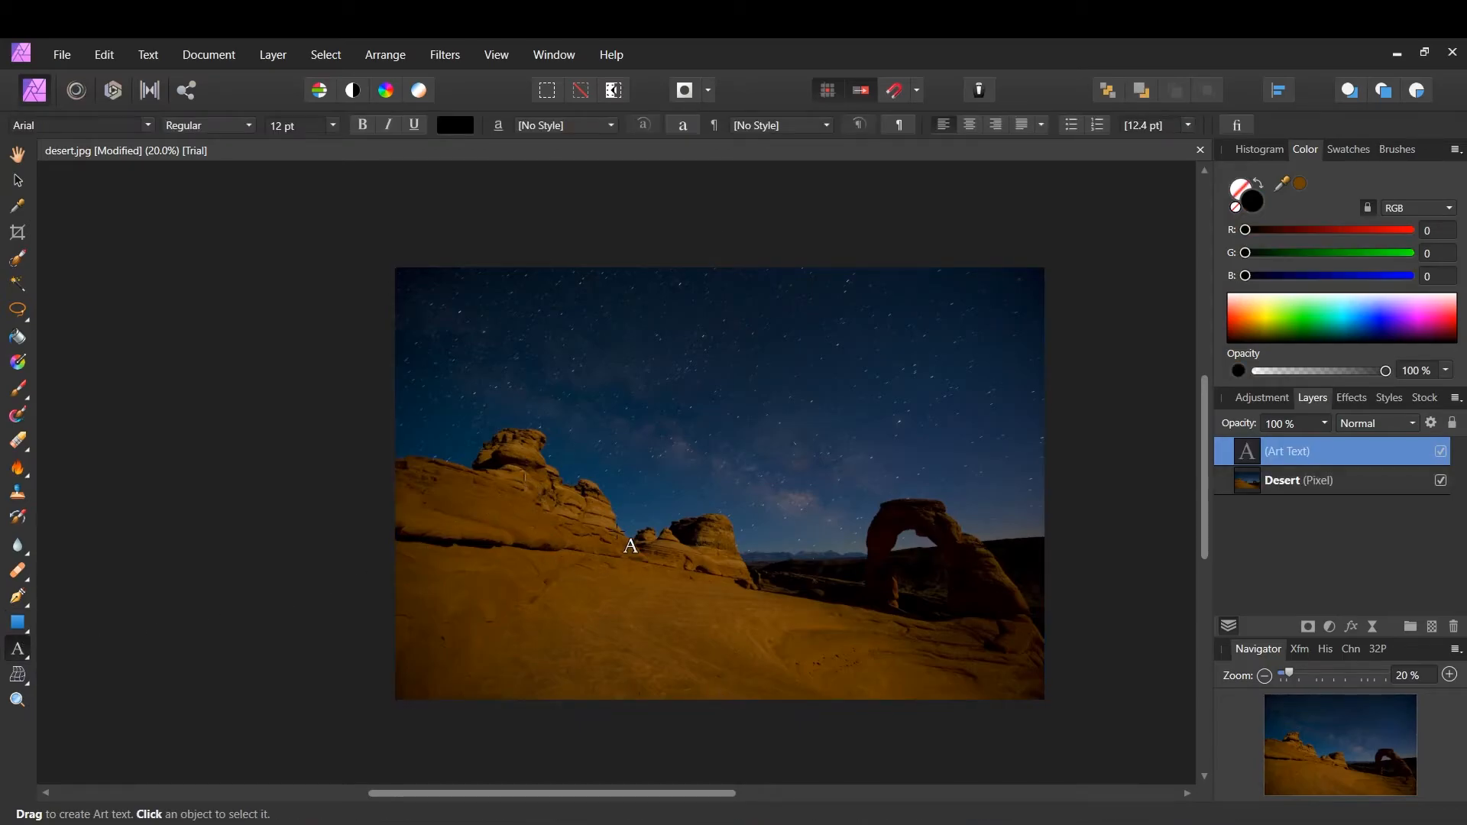
pyautogui.write('Type into our document')
pyautogui.press('Escape')
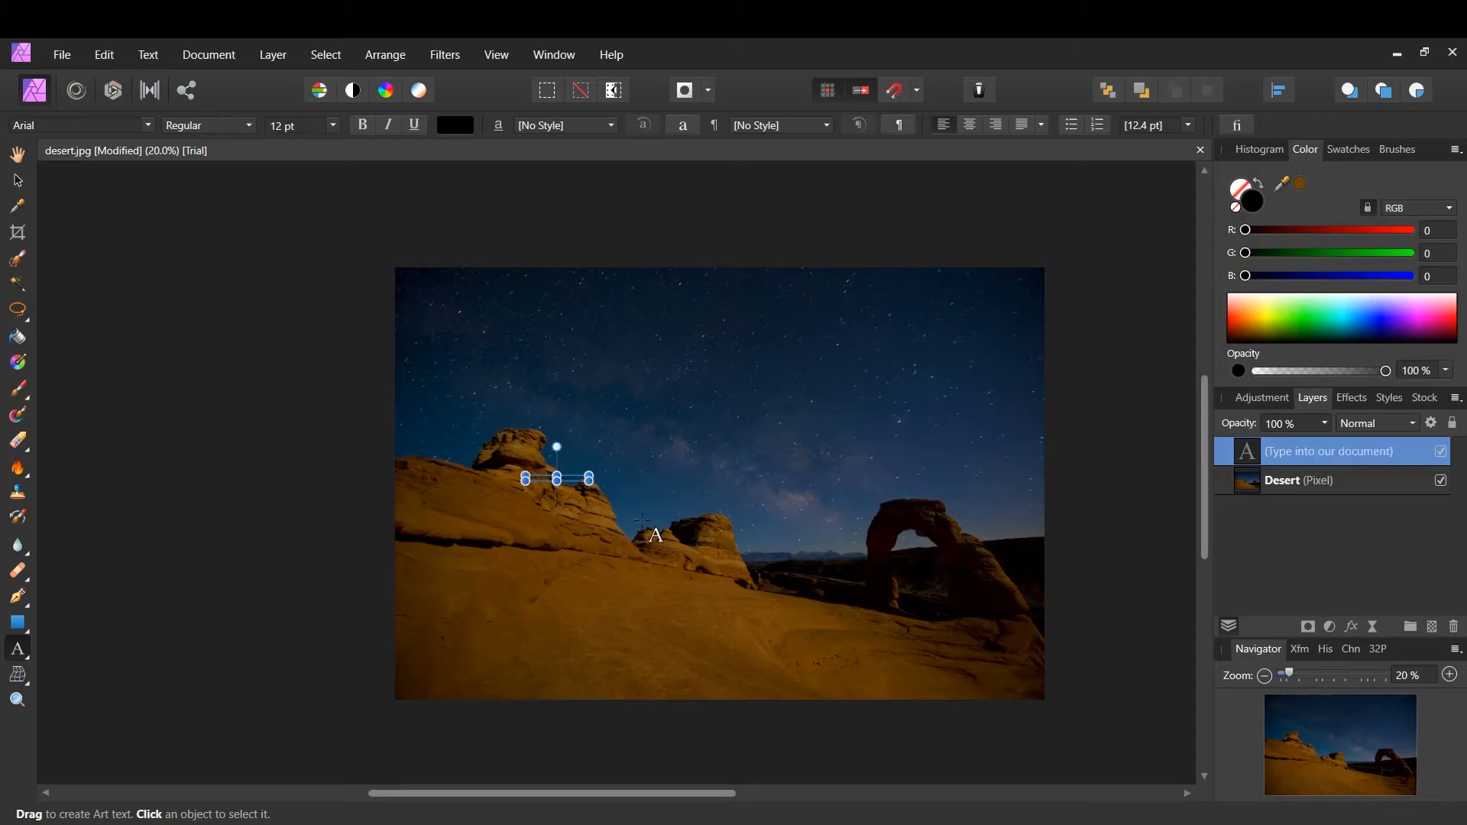
# Step: Set the art text to 30 pt and colour it green with RGB 0, 224, 88
pyautogui.click(337, 129)
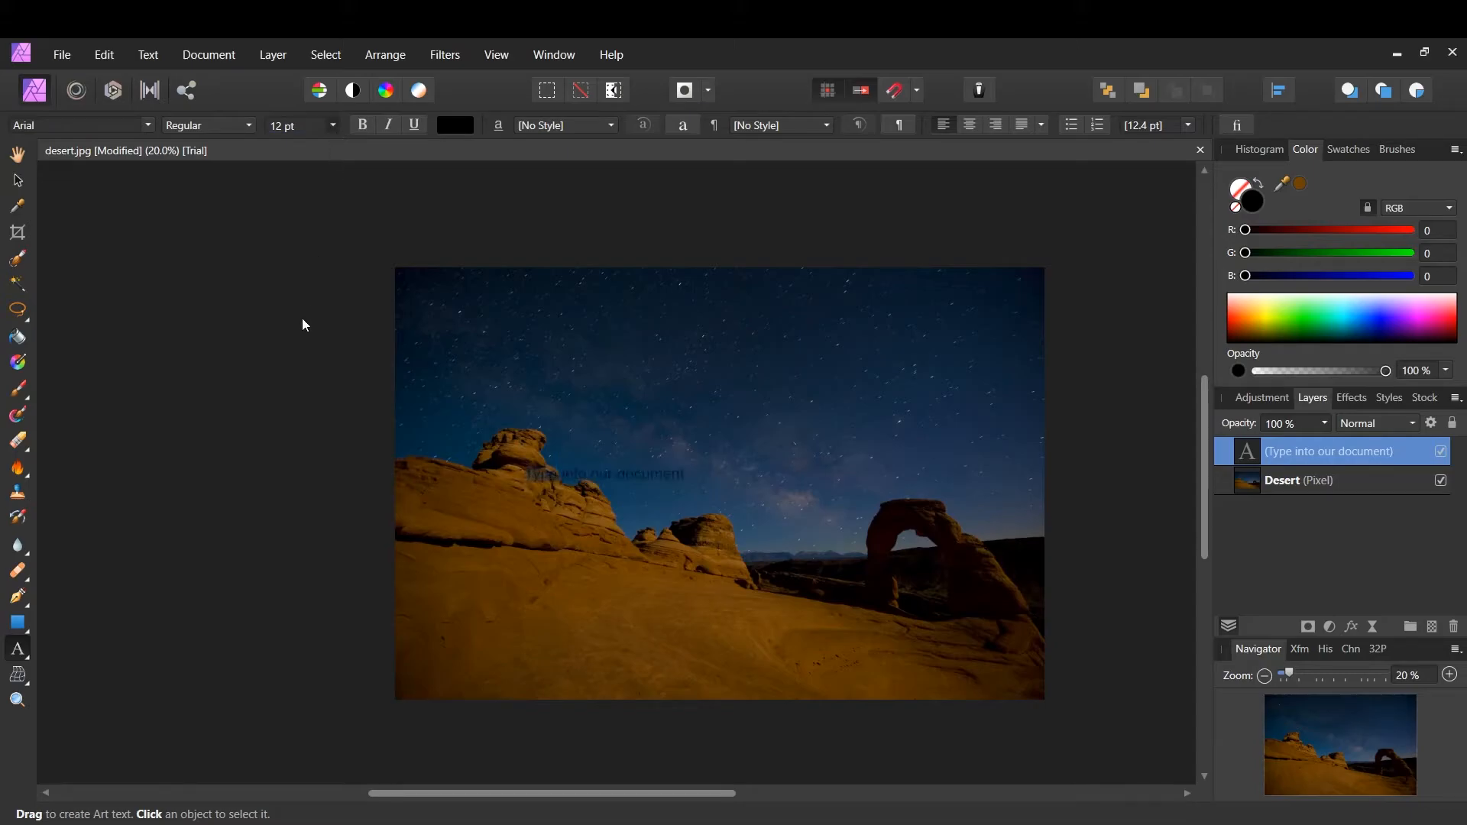
pyautogui.click(305, 324)
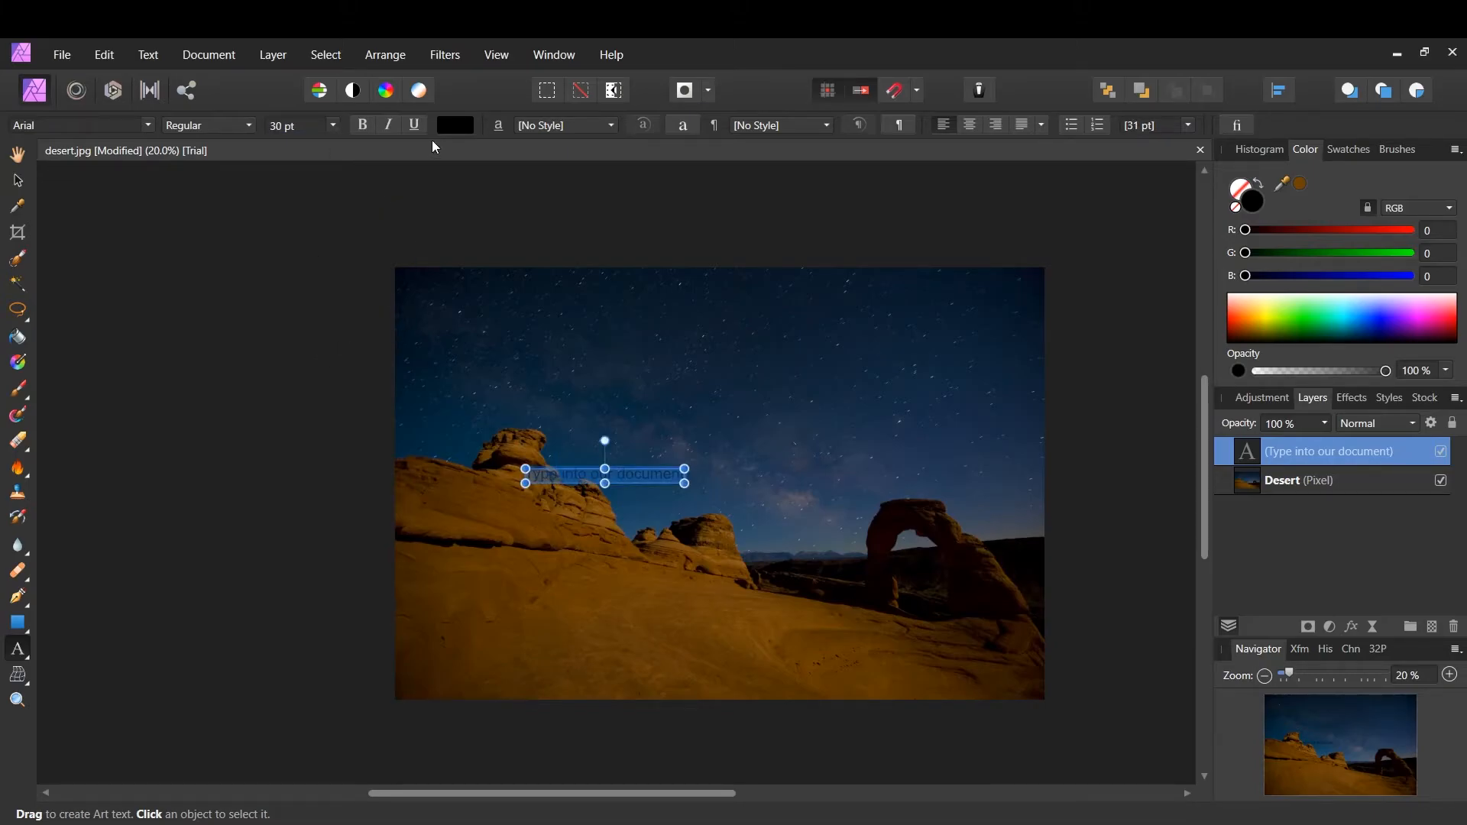
pyautogui.moveTo(1268, 300); pyautogui.dragTo(1316, 321)
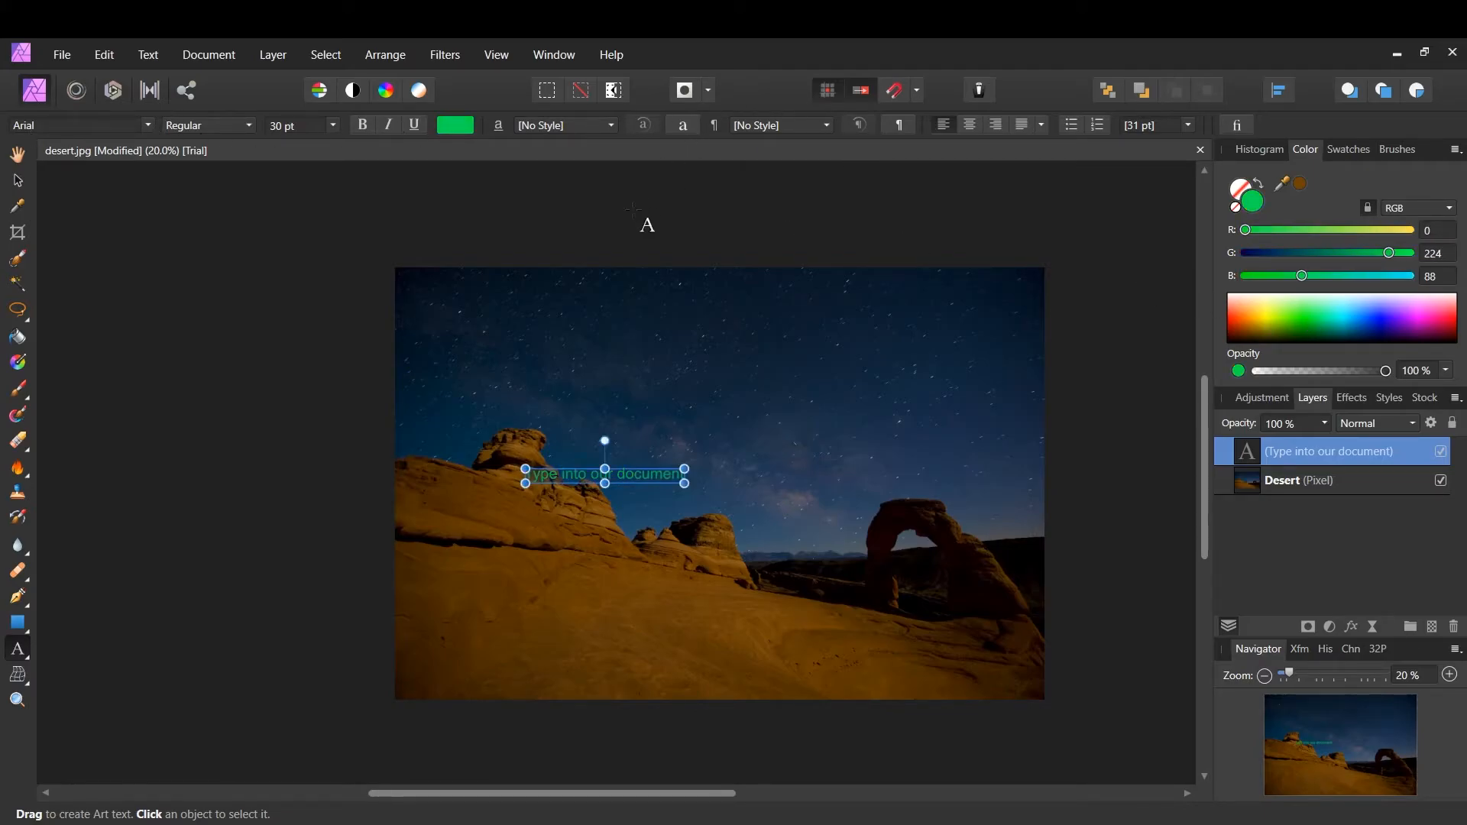
pyautogui.press('Right')
pyautogui.press('Escape')
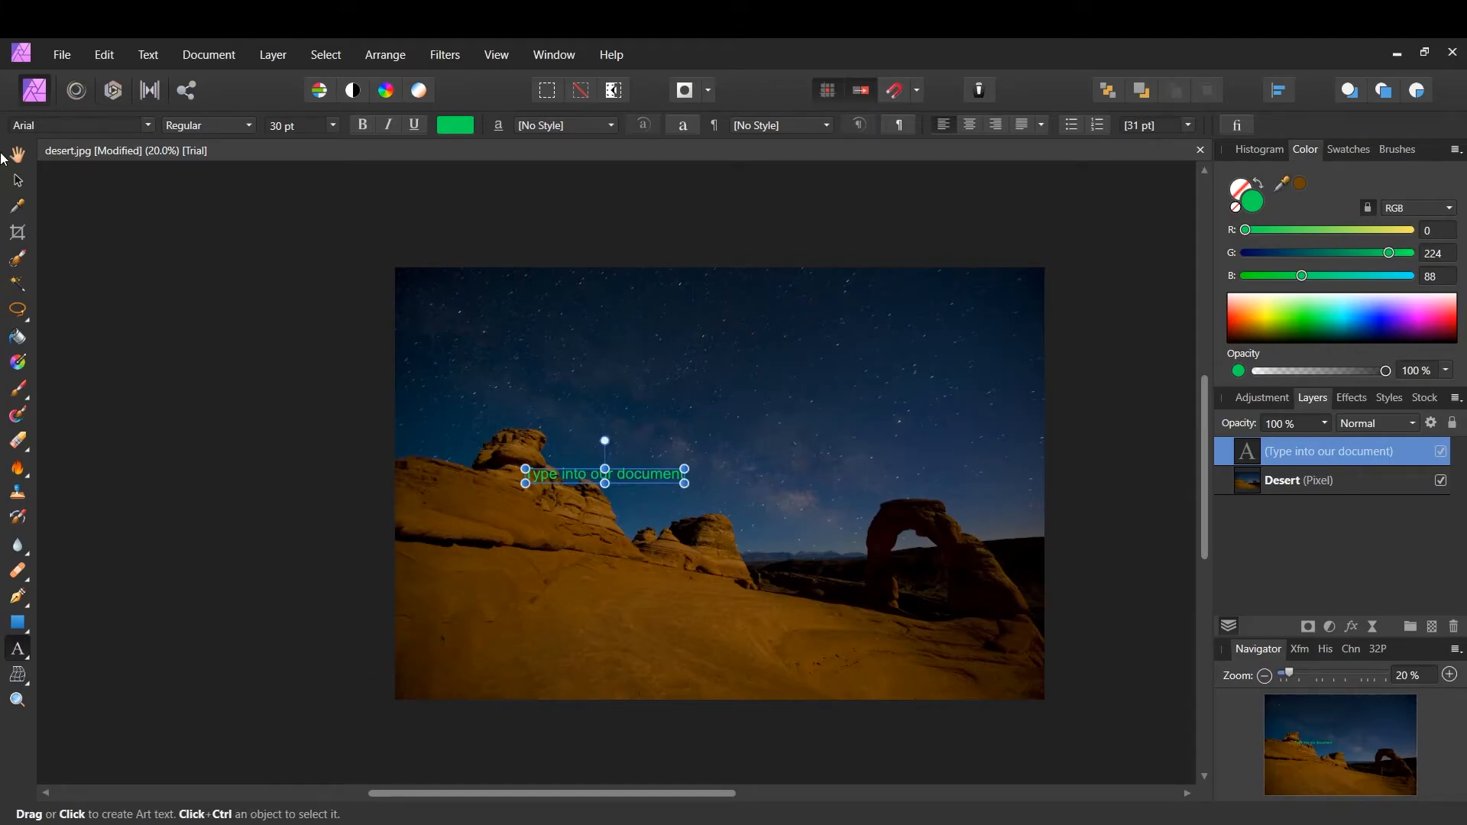
# Step: Delete the art text so that only the Desert layer is left
pyautogui.click(17, 179)
pyautogui.press('Delete')
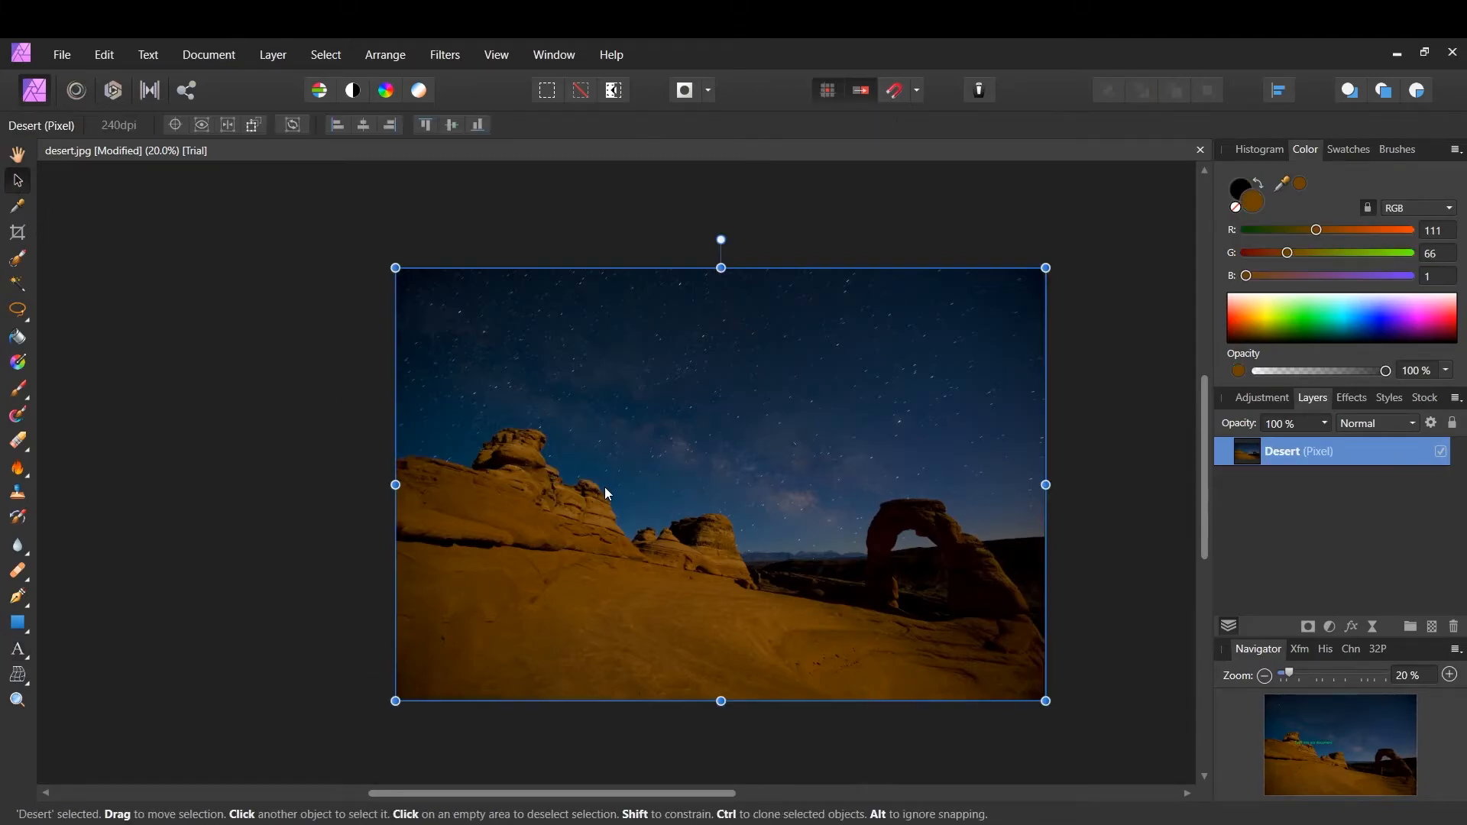
# Step: Deform the photo with the Mesh Warp tool by moving its upper corners and bending its upper and side edges
pyautogui.click(18, 675)
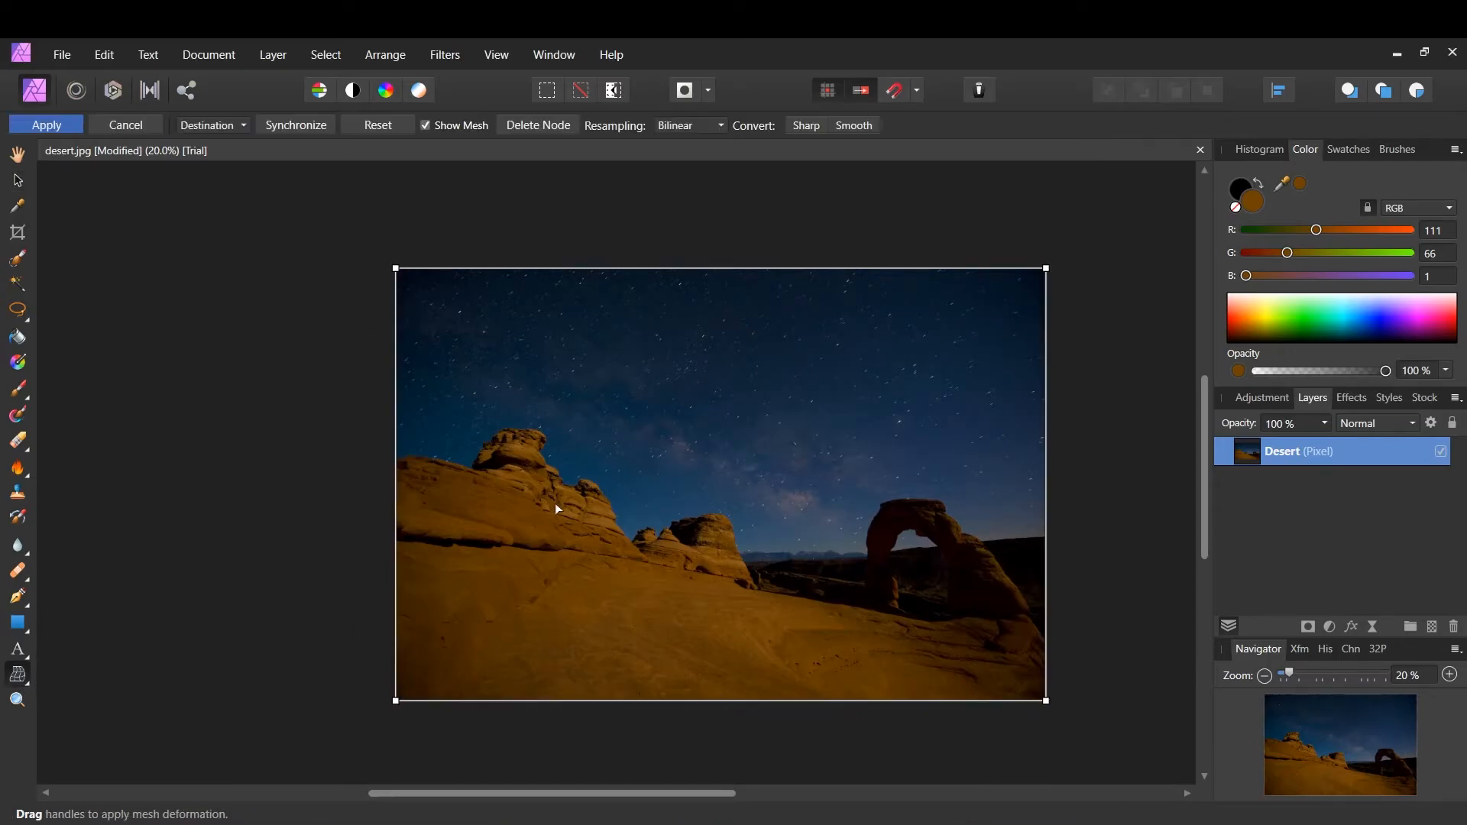
pyautogui.moveTo(396, 269); pyautogui.dragTo(381, 228)
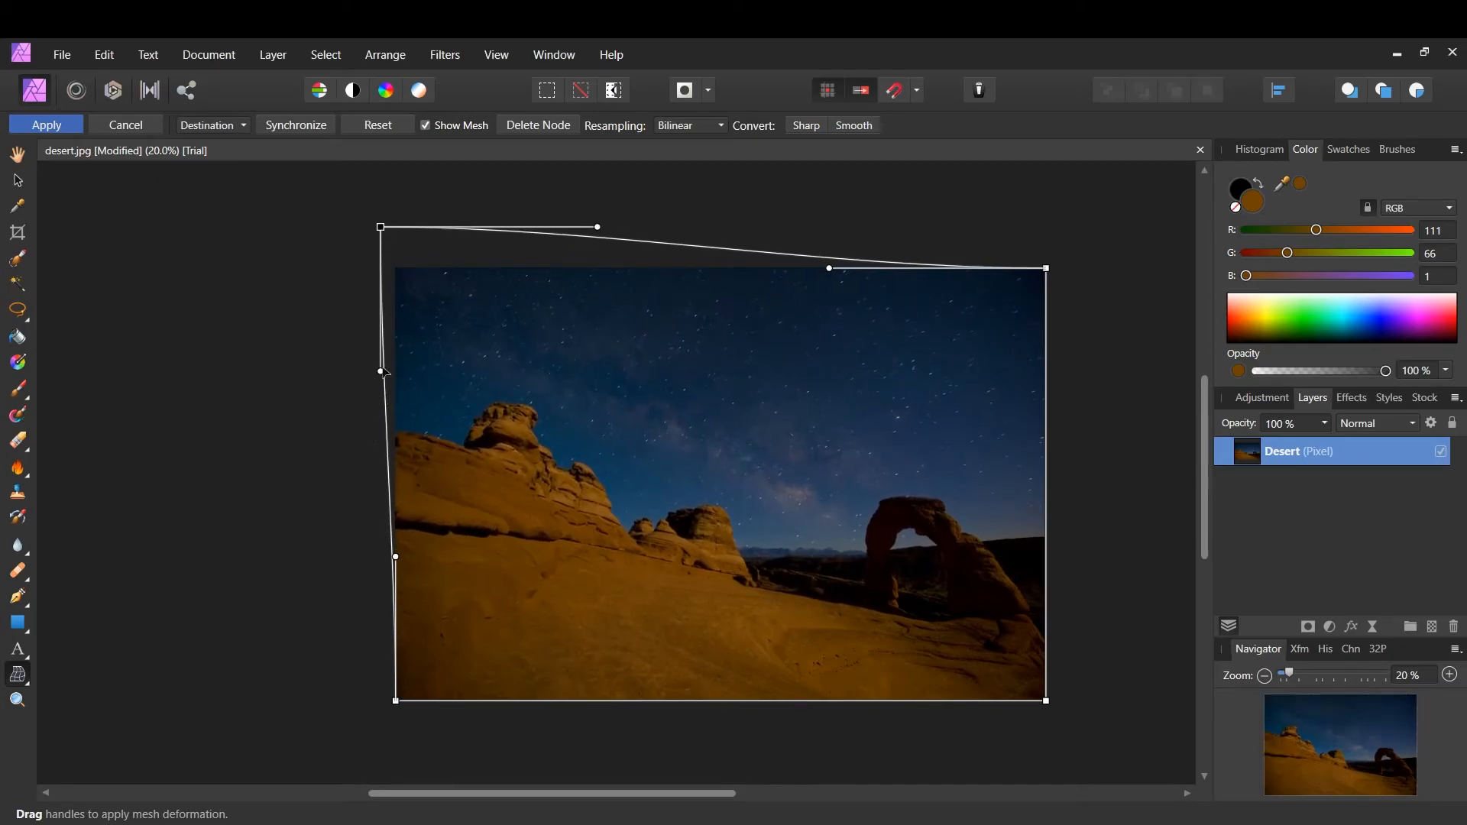
pyautogui.moveTo(374, 362); pyautogui.dragTo(83, 204)
pyautogui.moveTo(830, 269); pyautogui.dragTo(1003, 200)
pyautogui.moveTo(1051, 281); pyautogui.dragTo(638, 294)
# Step: Undo all the mesh warp deformations on the photo
pyautogui.hotkey('ctrl', 'z')
pyautogui.hotkey('ctrl', 'z')
pyautogui.hotkey('ctrl', 'z')
pyautogui.hotkey('ctrl', 'z')
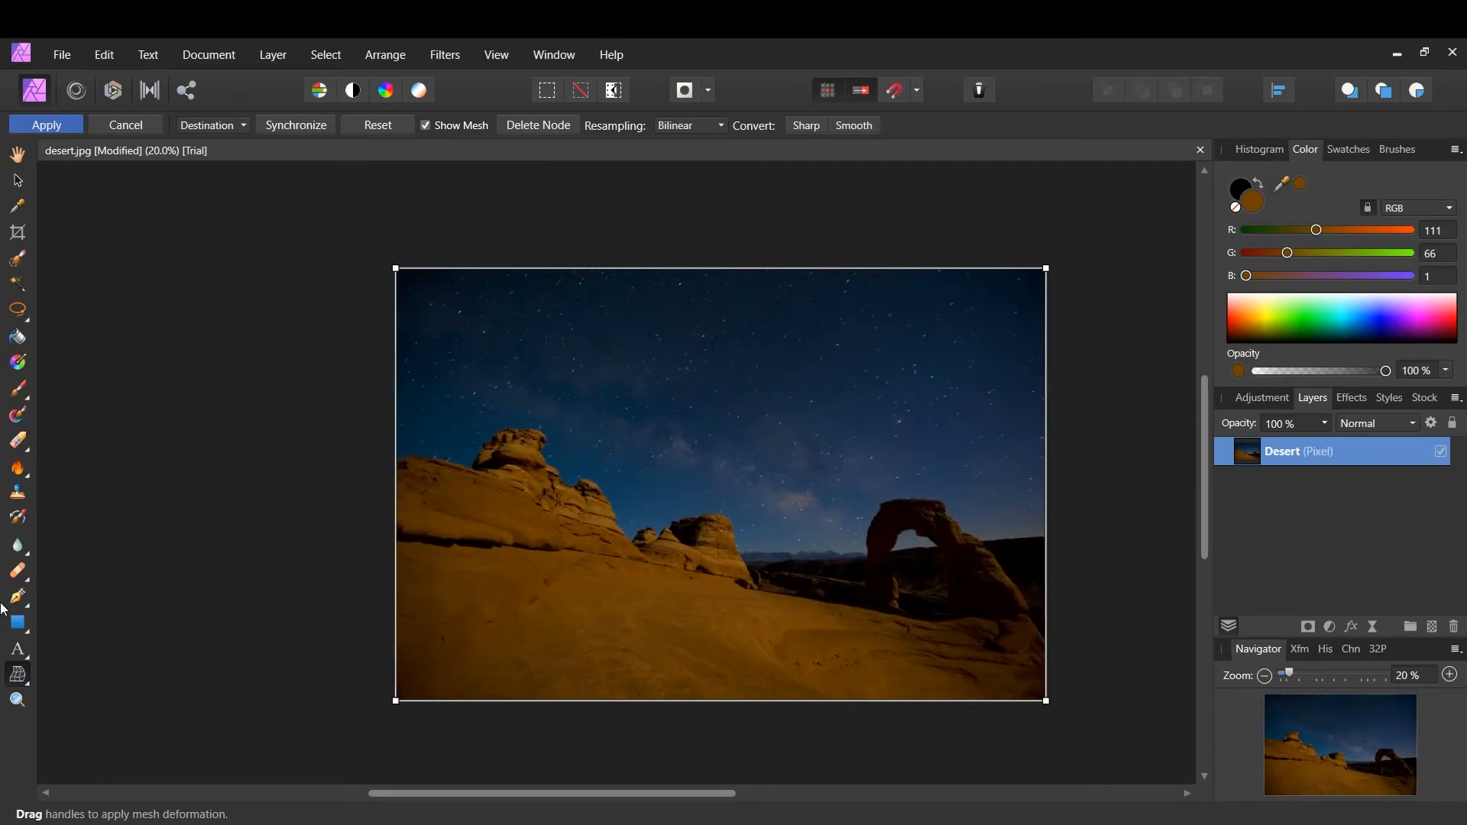
# Step: Switch between the View, Freehand Selection, retouching and Selection Brush tools to examine their context options
pyautogui.press('h')
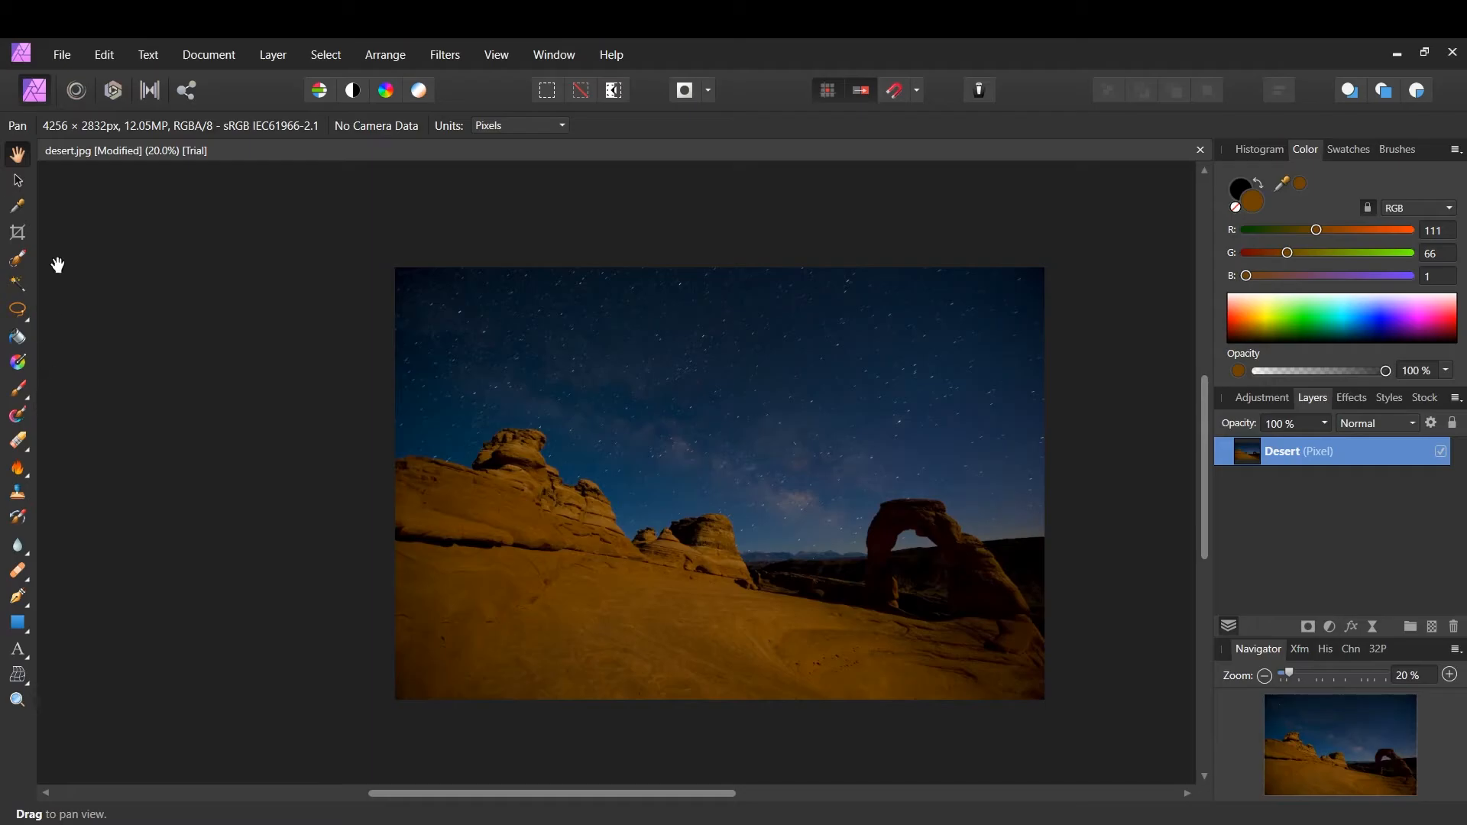
pyautogui.click(22, 318)
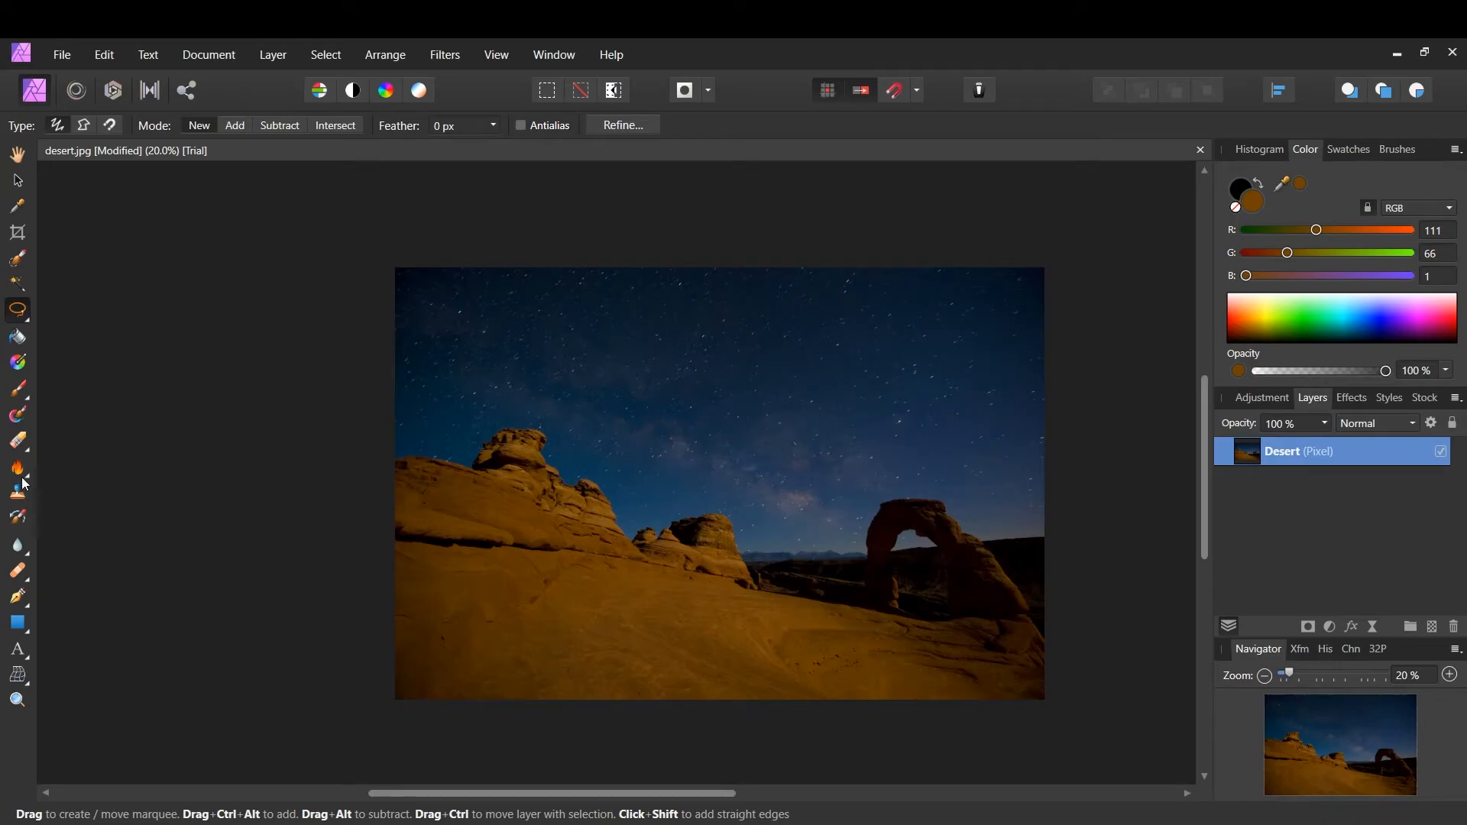
pyautogui.click(82, 652)
pyautogui.click(18, 155)
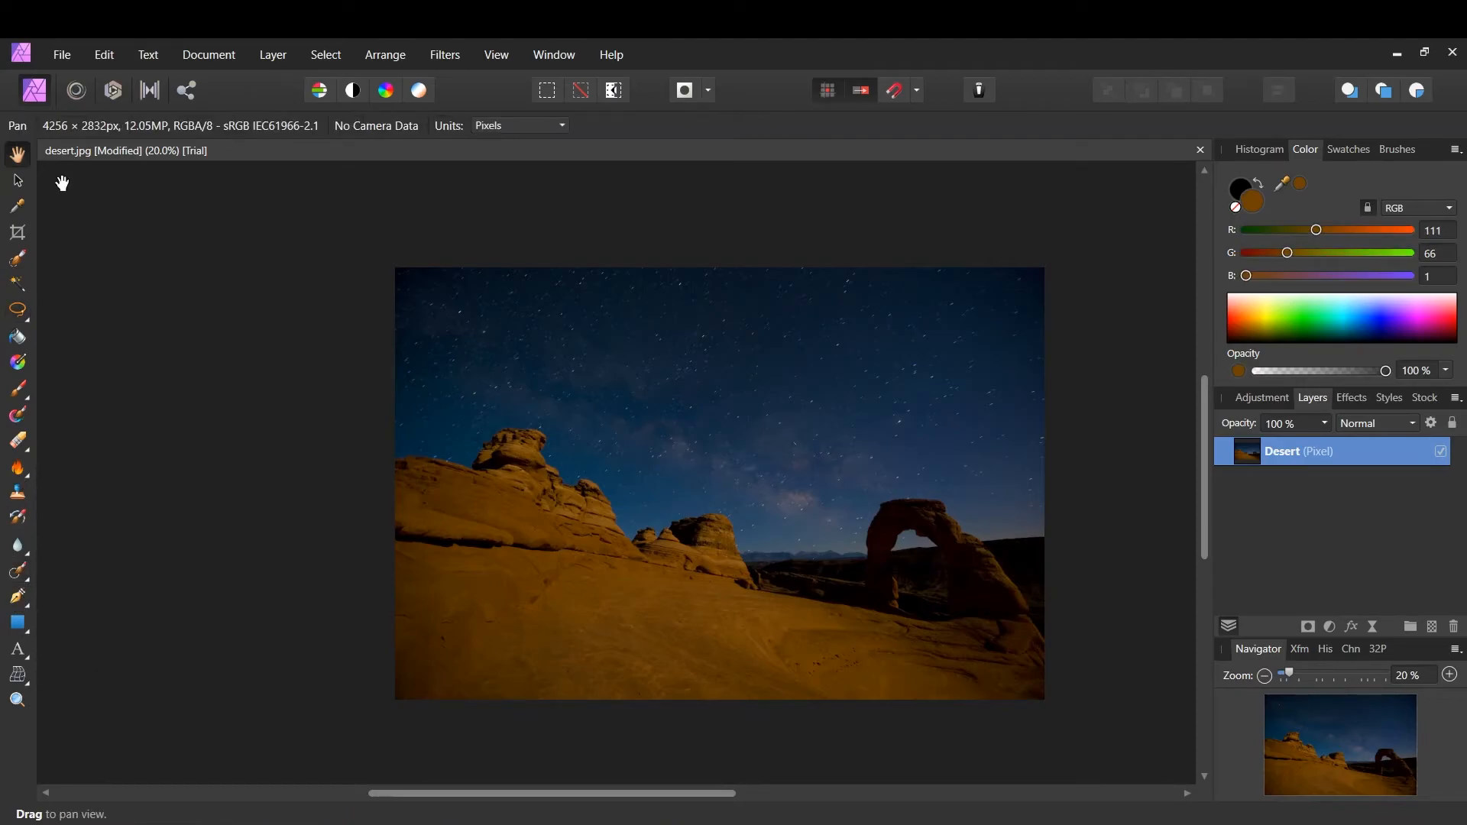
pyautogui.click(23, 266)
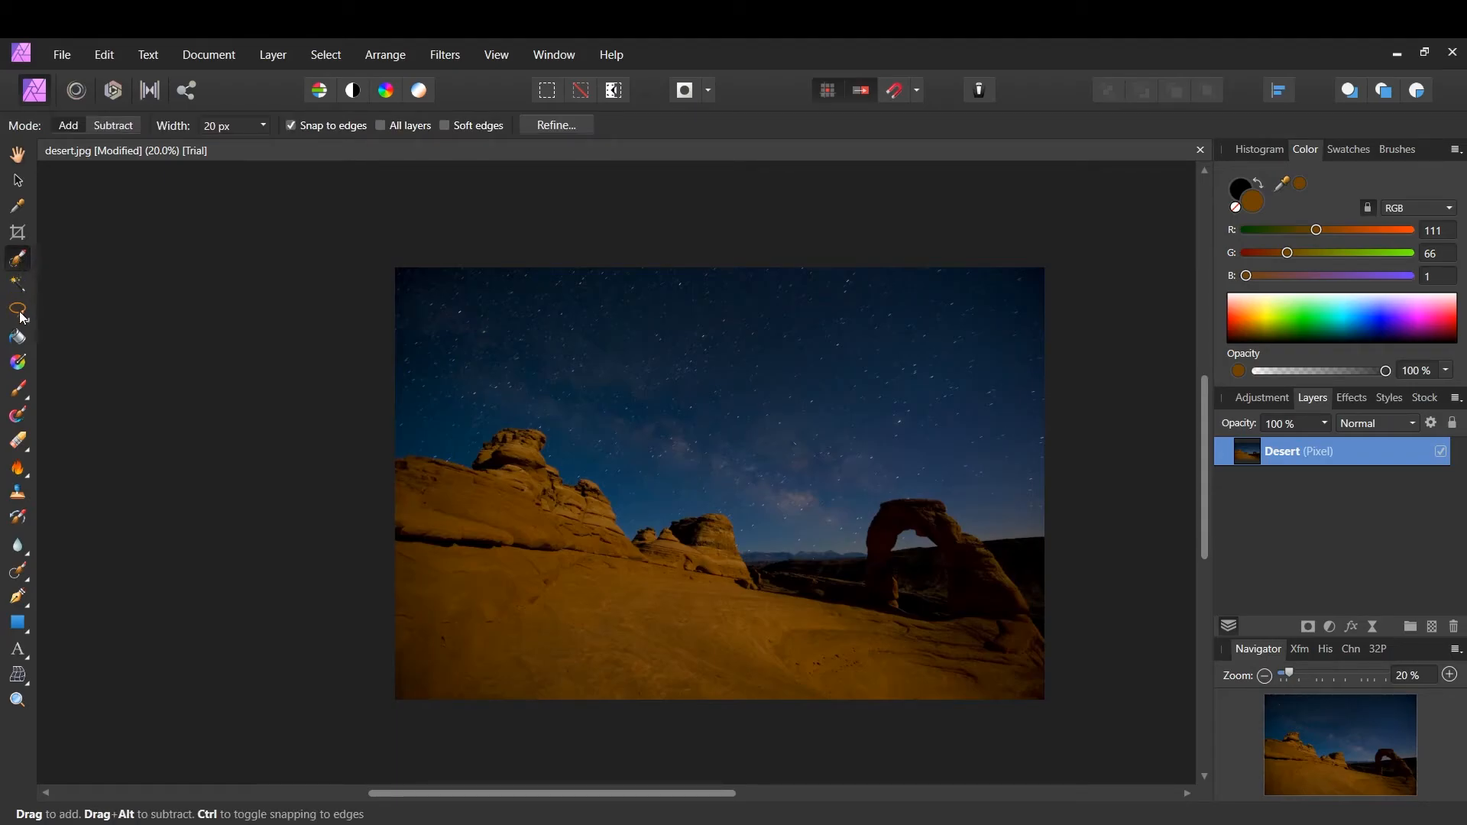
# Step: Set the Paint Brush to 161 px width with wet edges and the stabilizer on, and display the Basic brushes
pyautogui.click(26, 390)
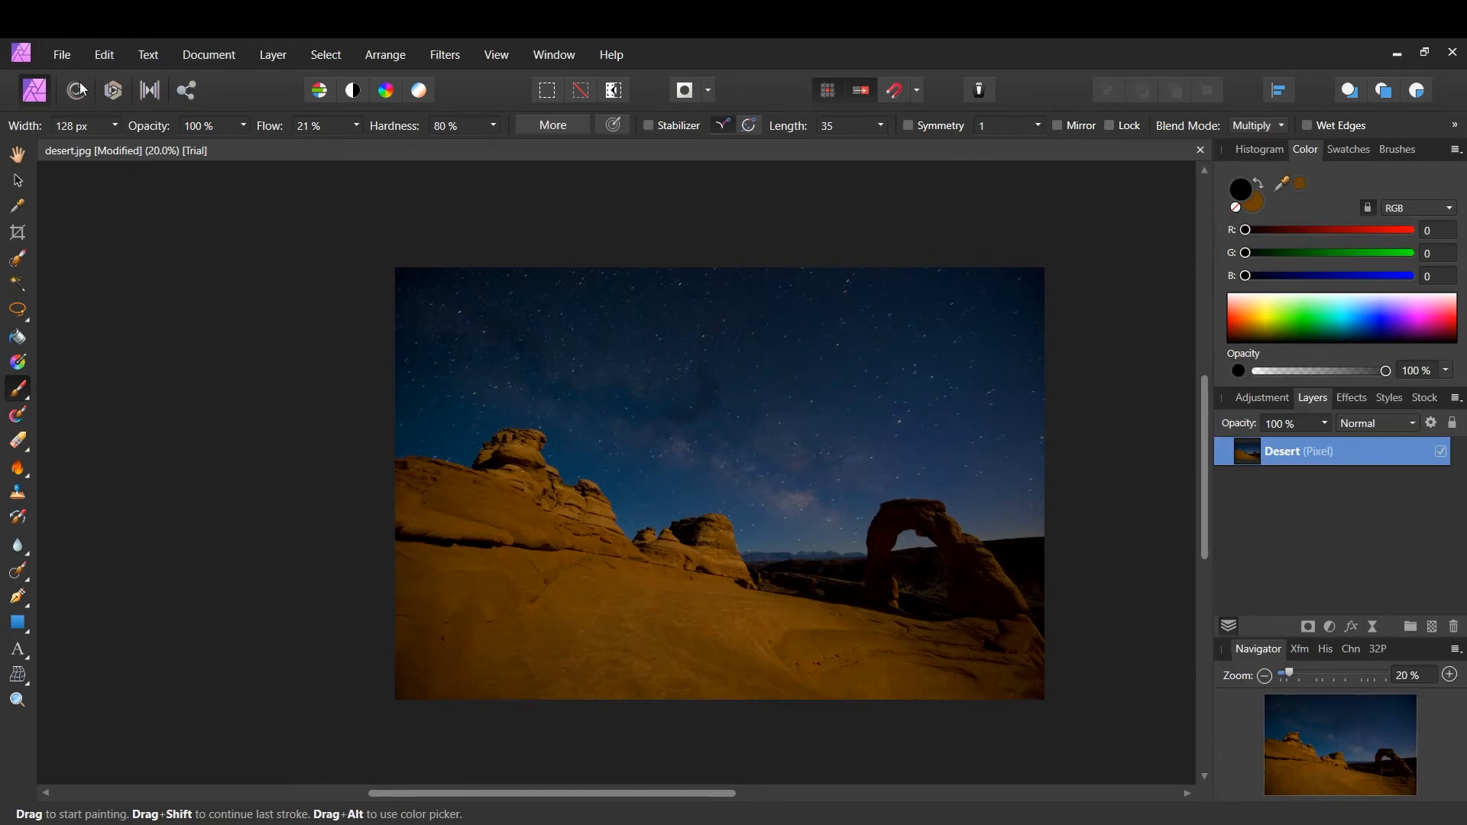
pyautogui.moveTo(116, 143)
pyautogui.mouseDown()
pyautogui.moveTo(89, 144)
pyautogui.moveTo(121, 148)
pyautogui.mouseUp()
pyautogui.click(1388, 158)
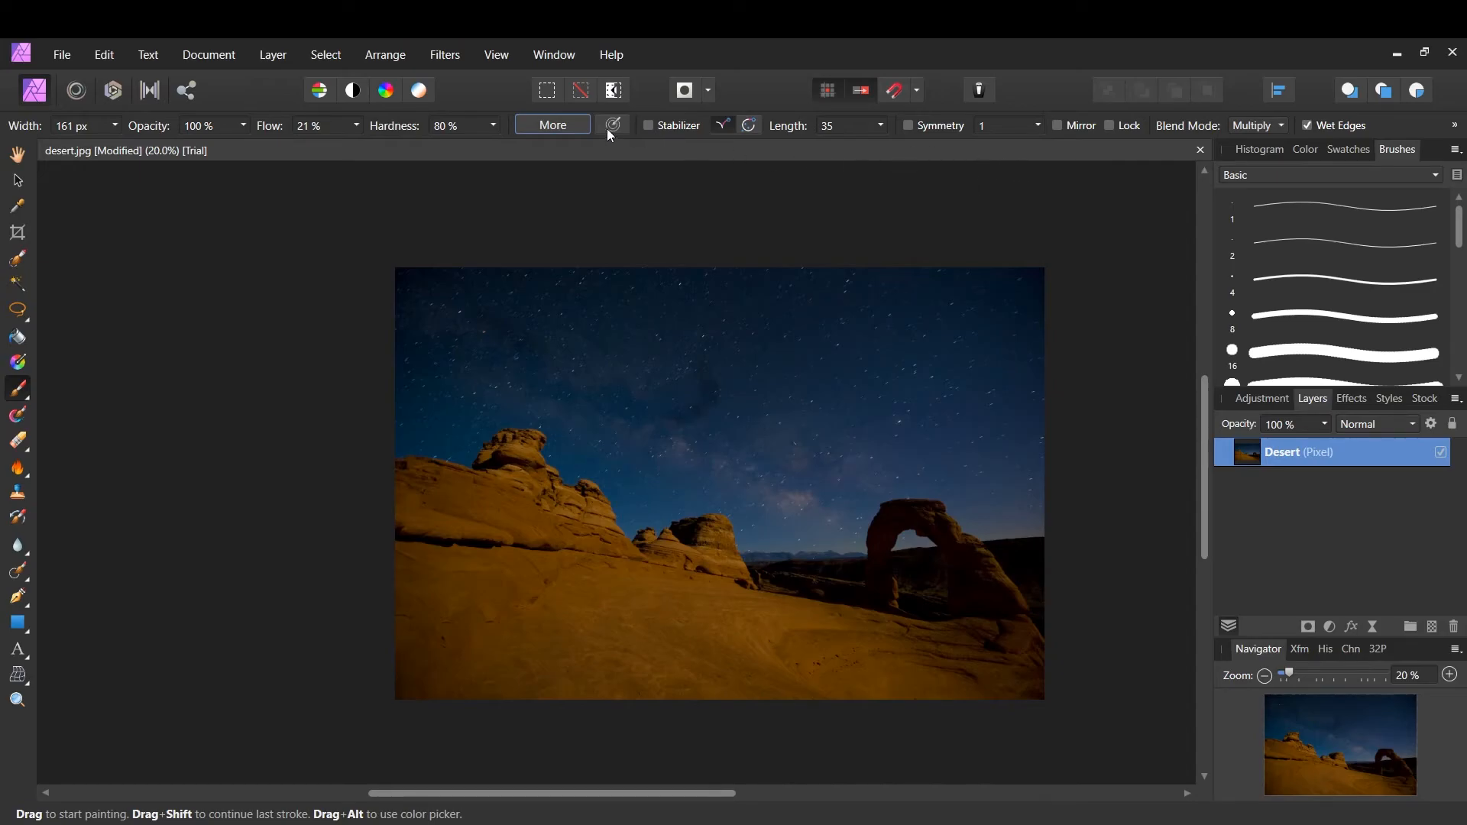
pyautogui.click(648, 126)
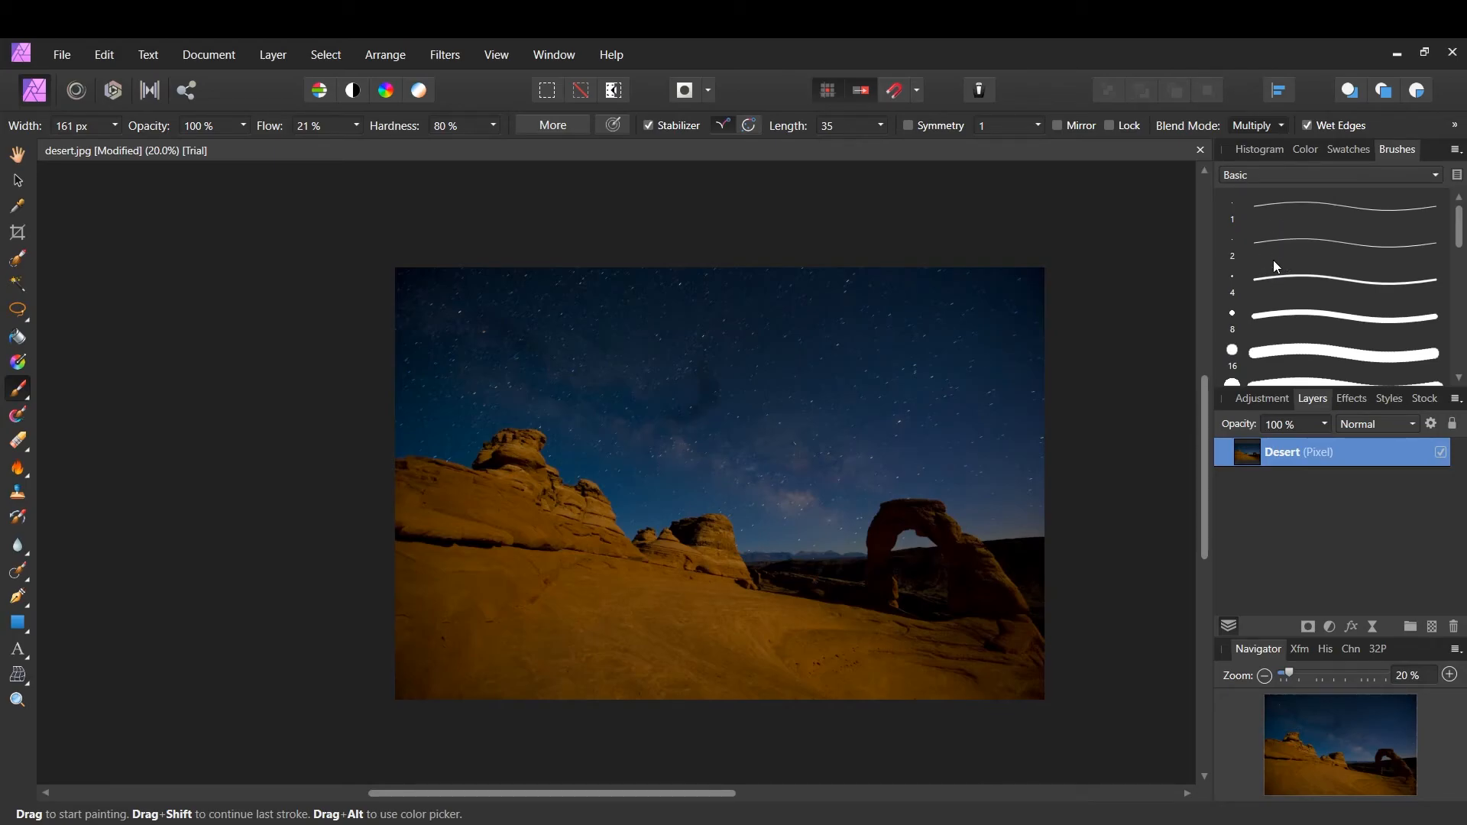
# Step: Set the brush blend mode to Normal and paint a large black D-shaped stroke across the sky
pyautogui.click(1257, 125)
pyautogui.click(1260, 146)
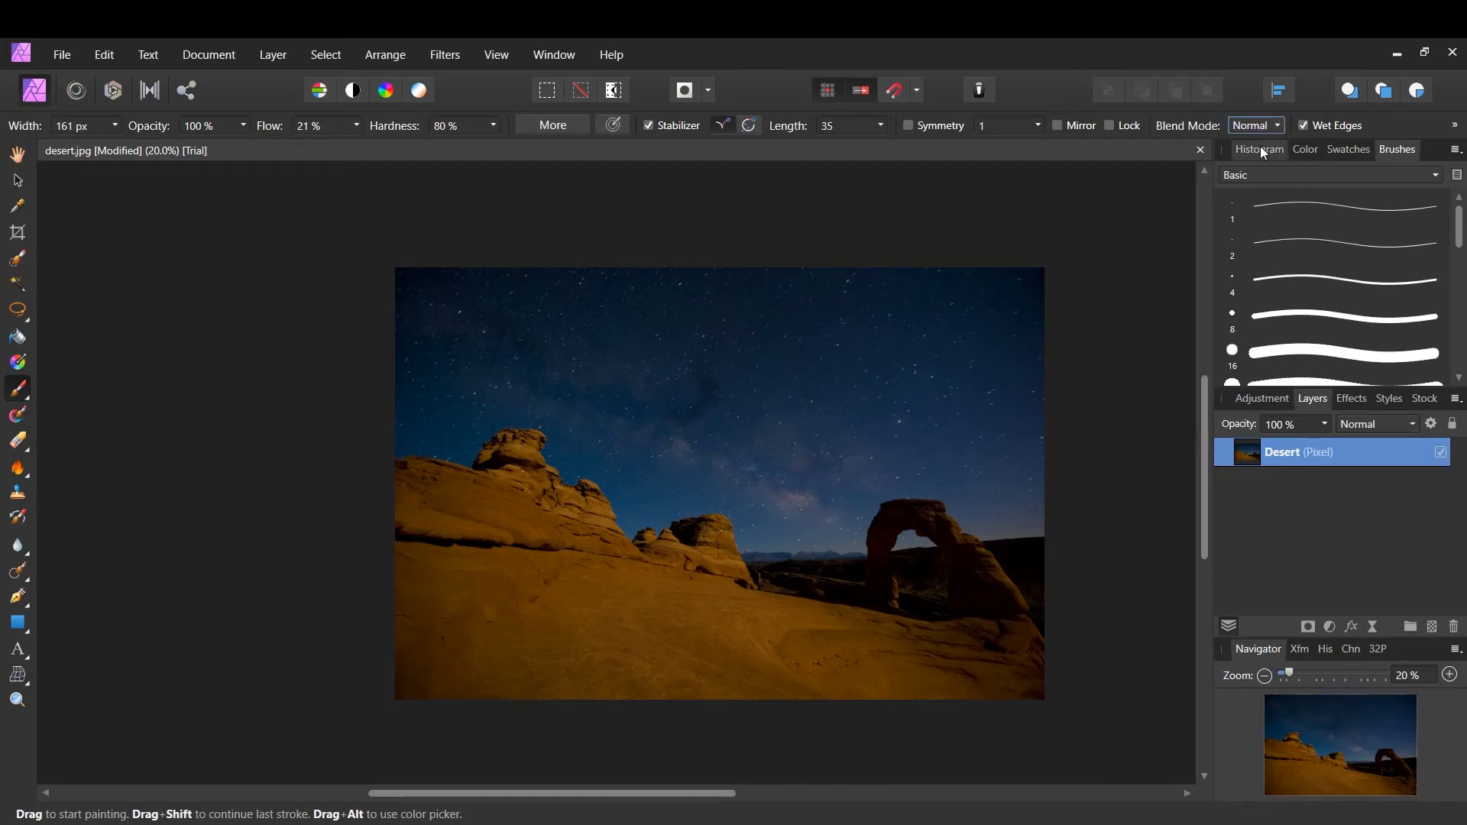
pyautogui.moveTo(743, 318)
pyautogui.mouseDown()
pyautogui.moveTo(688, 404)
pyautogui.moveTo(659, 527)
pyautogui.moveTo(841, 535)
pyautogui.moveTo(900, 410)
pyautogui.moveTo(824, 332)
pyautogui.moveTo(661, 311)
pyautogui.moveTo(594, 377)
pyautogui.moveTo(642, 495)
pyautogui.moveTo(760, 557)
pyautogui.moveTo(828, 532)
pyautogui.mouseUp()
# Step: Switch the brush stabilizer to window mode and change the blend mode from Color Dodge to Luminosity
pyautogui.click(722, 125)
pyautogui.click(1284, 128)
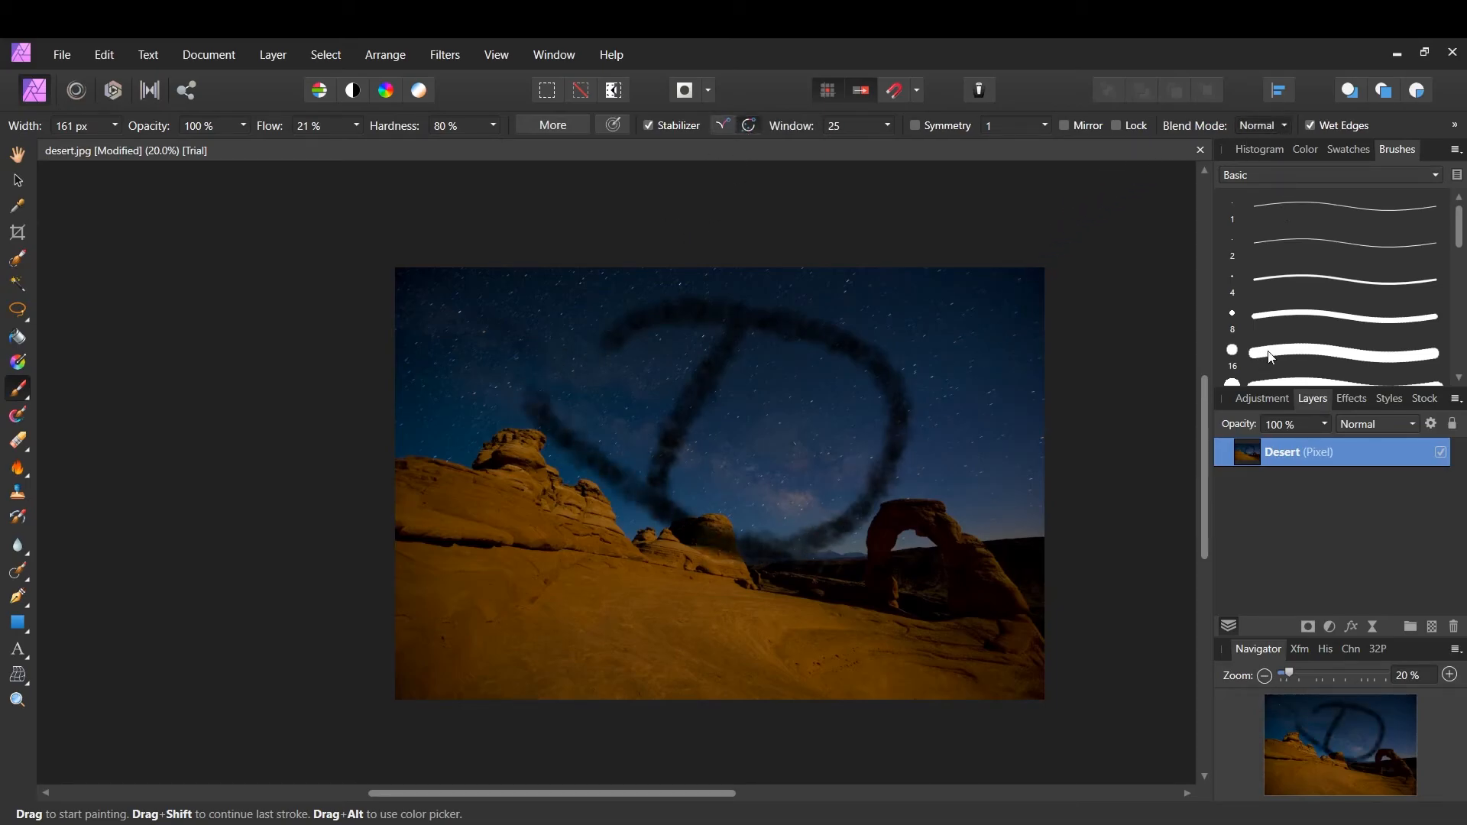
pyautogui.click(1281, 323)
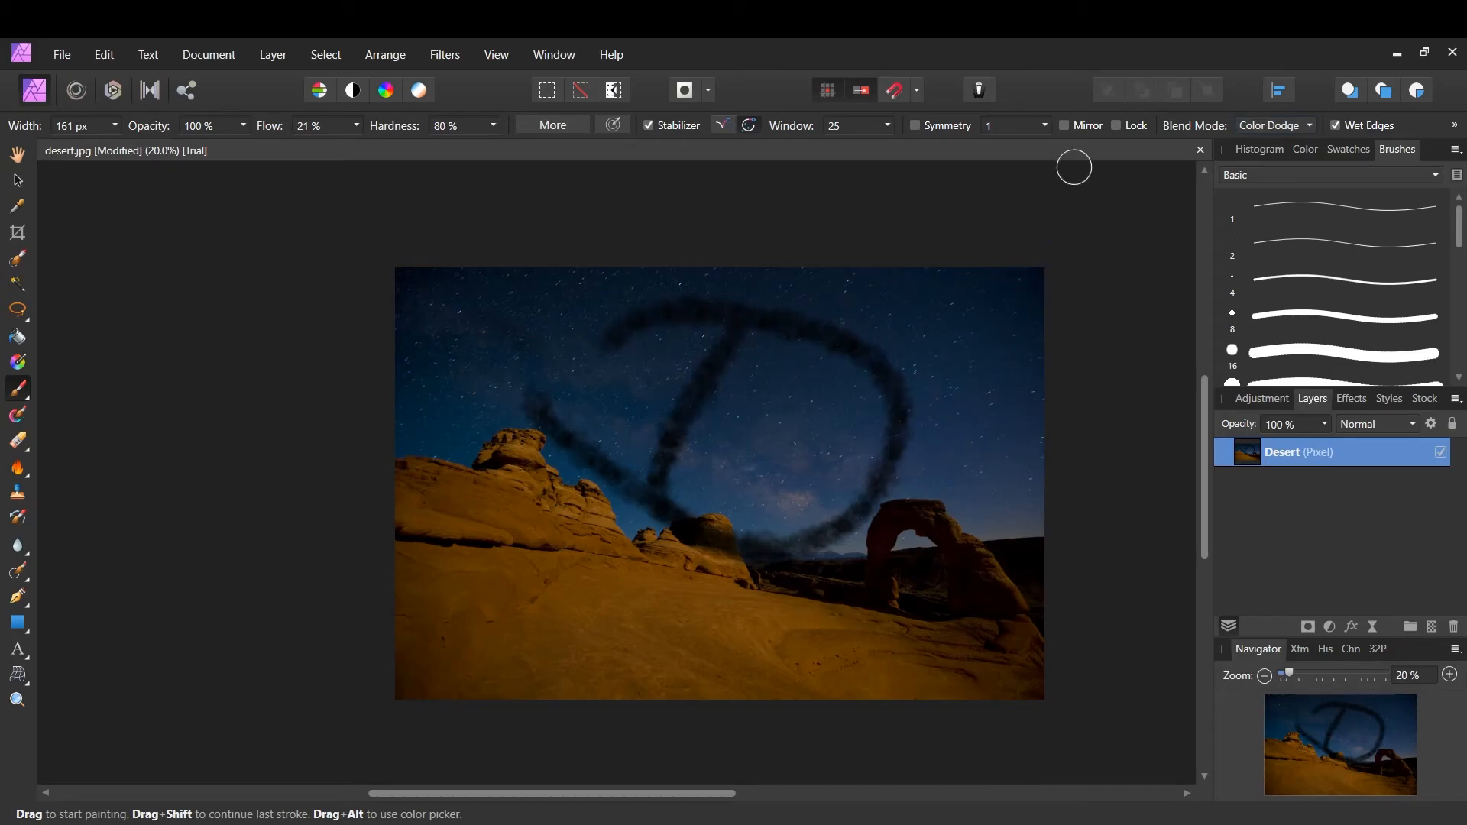
pyautogui.click(1273, 396)
# Step: Paint a short stroke down towards the arch and undo all the brush strokes on the photo
pyautogui.moveTo(986, 348); pyautogui.dragTo(909, 539)
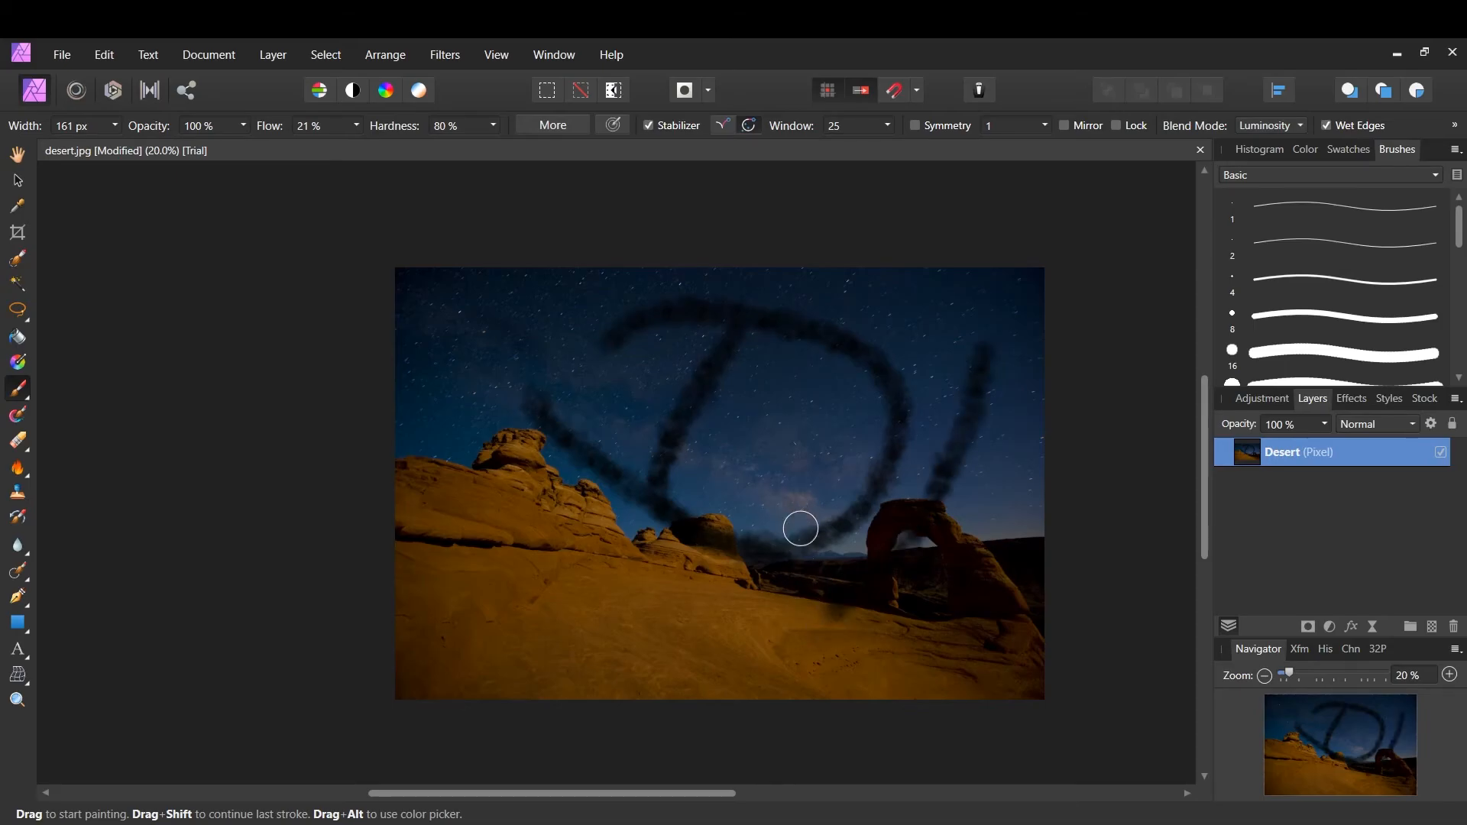
pyautogui.hotkey('ctrl', 'z')
pyautogui.hotkey('ctrl', 'z')
pyautogui.hotkey('ctrl', 'z')
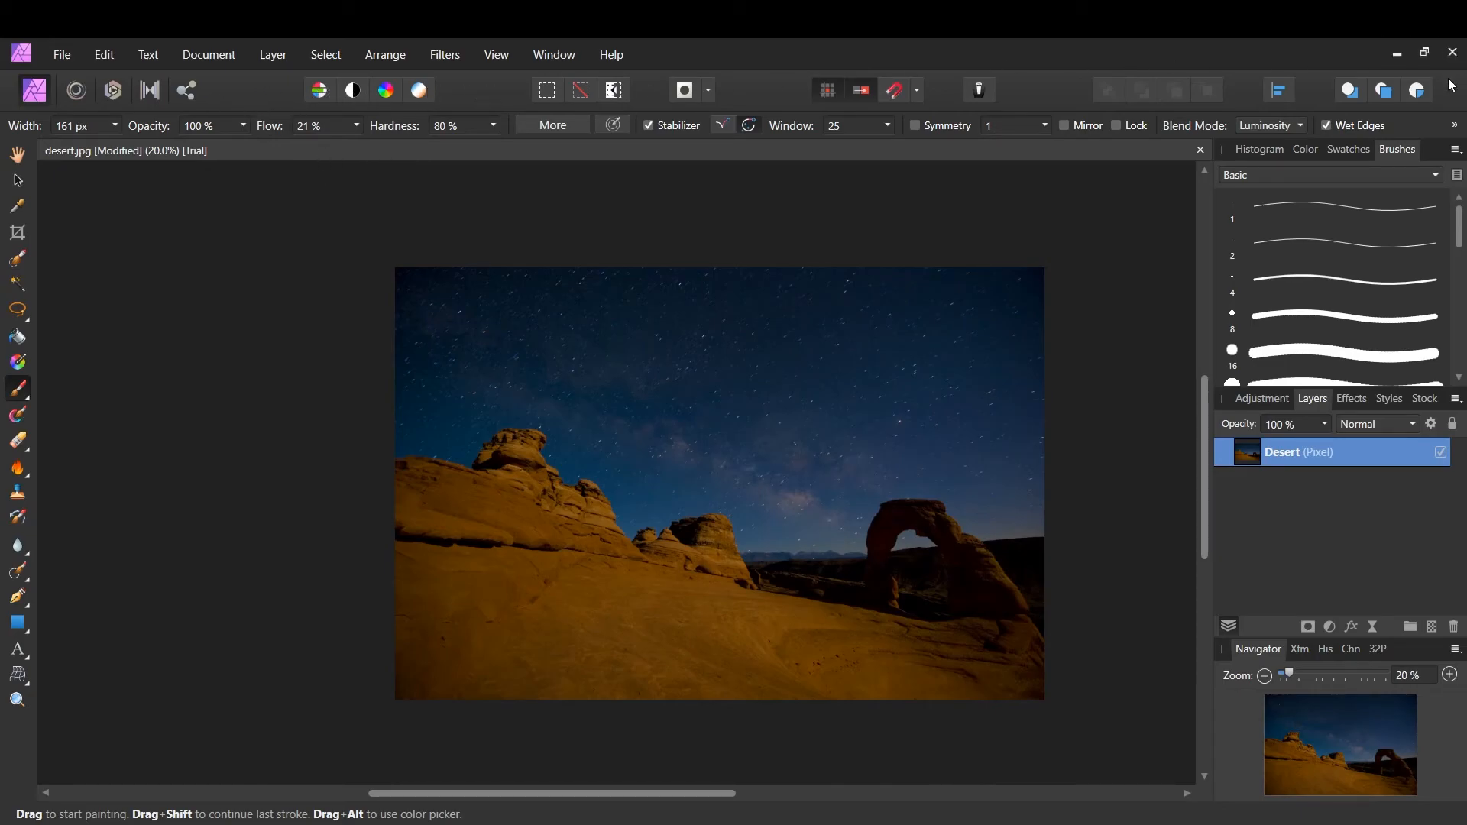
# Step: Apply Auto Levels, Auto Contrast, Auto Colors and Auto White Balance to the photo, and undo these corrections
pyautogui.click(319, 94)
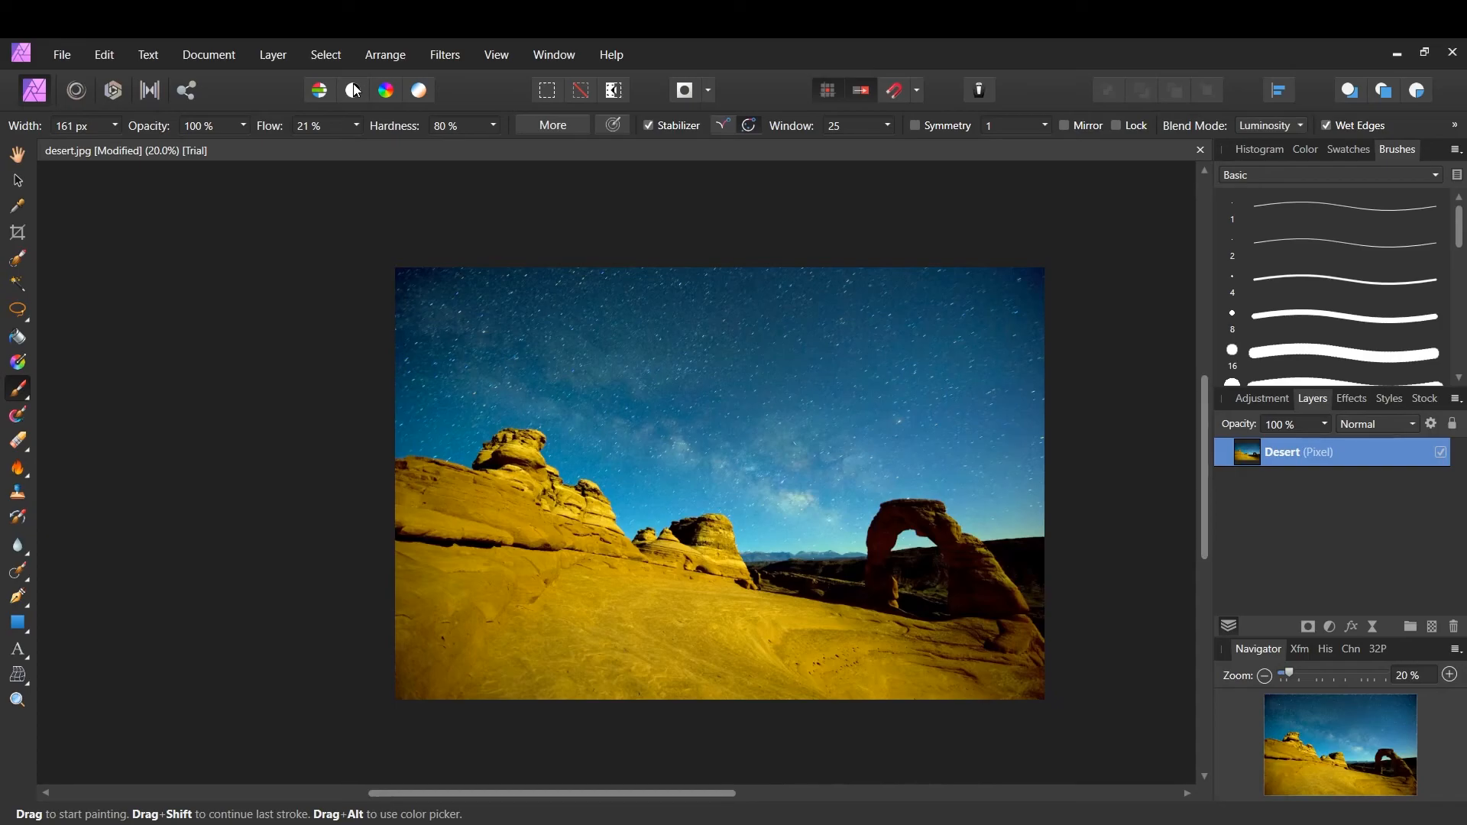
pyautogui.click(355, 92)
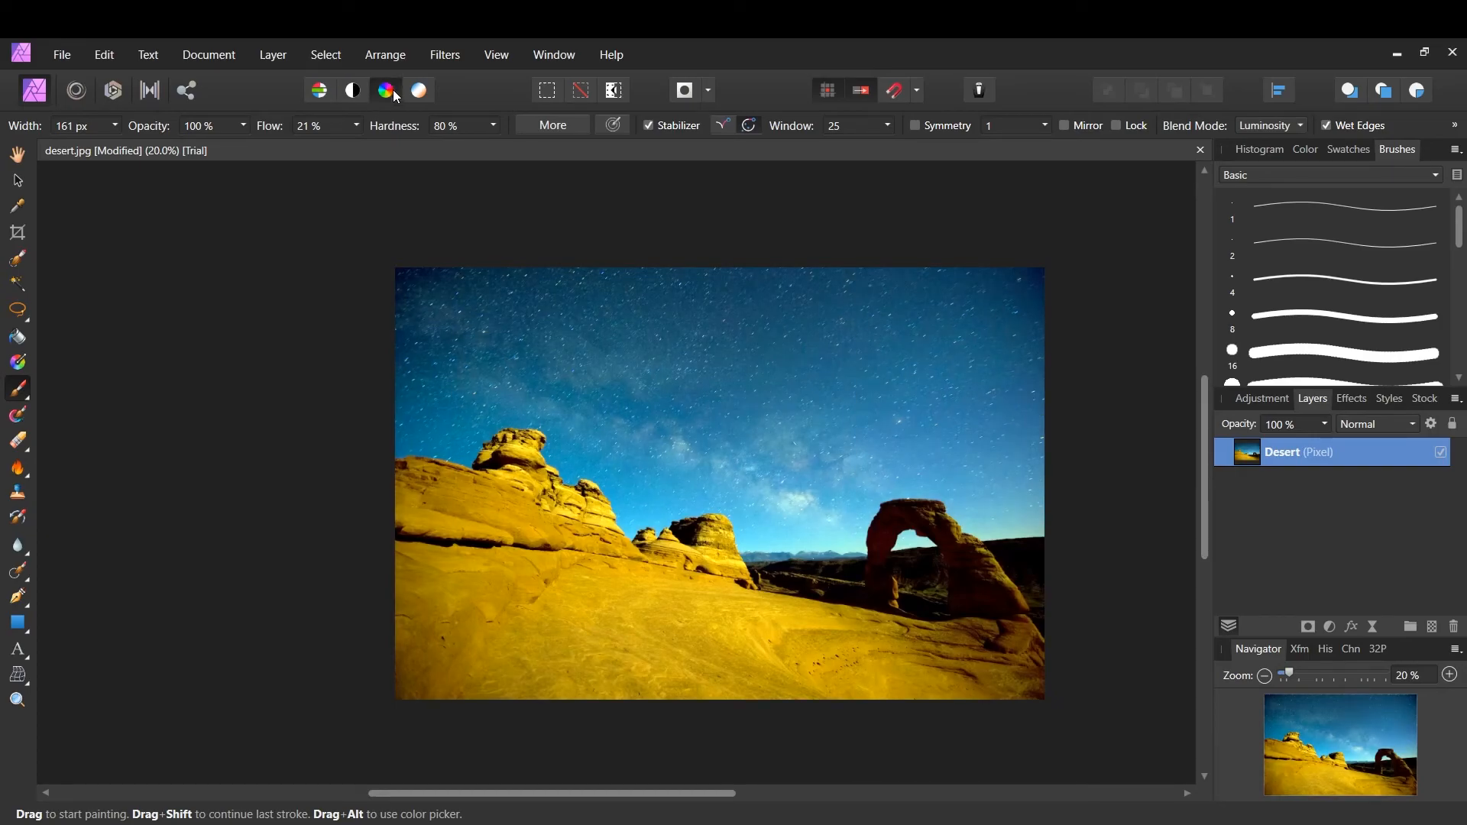
pyautogui.click(429, 93)
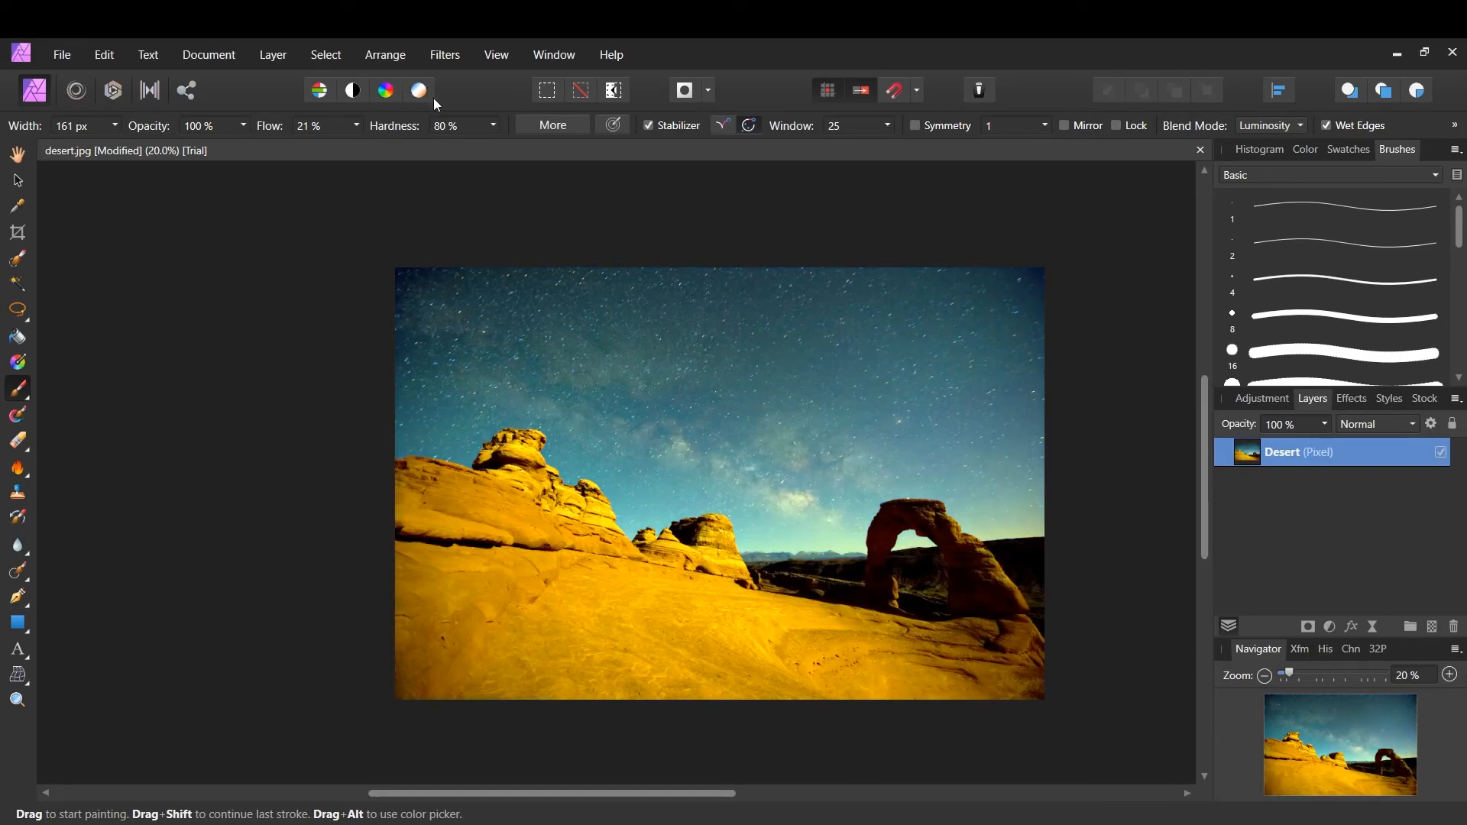
pyautogui.hotkey('ctrl', 'z')
pyautogui.hotkey('ctrl', 'z')
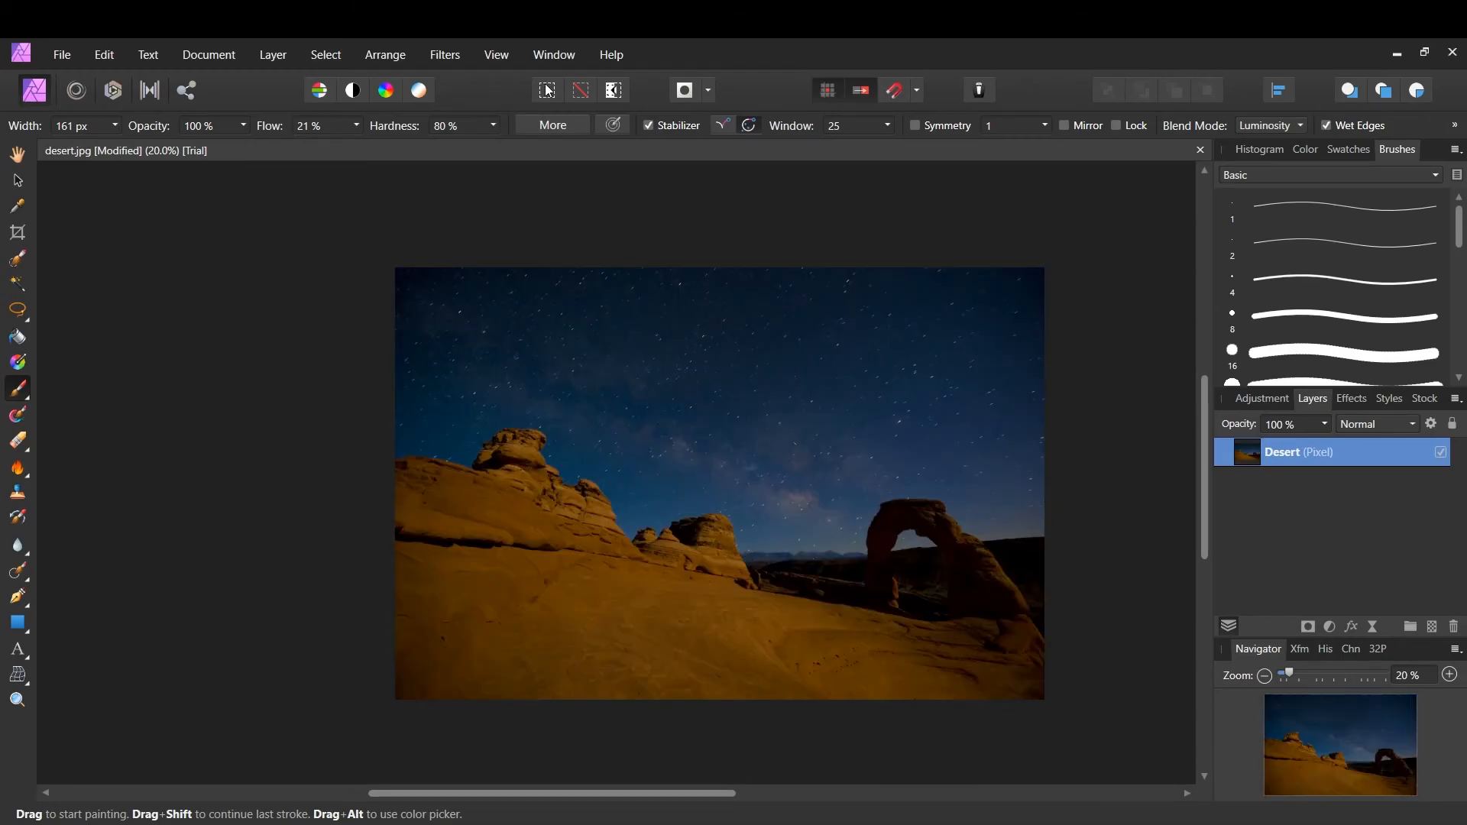
# Step: Select the whole photo, clear that pixel selection, and try the snapping toggle
pyautogui.click(545, 91)
pyautogui.click(581, 90)
pyautogui.click(895, 90)
# Step: Activate the Move tool and deselect the Desert layer
pyautogui.click(23, 185)
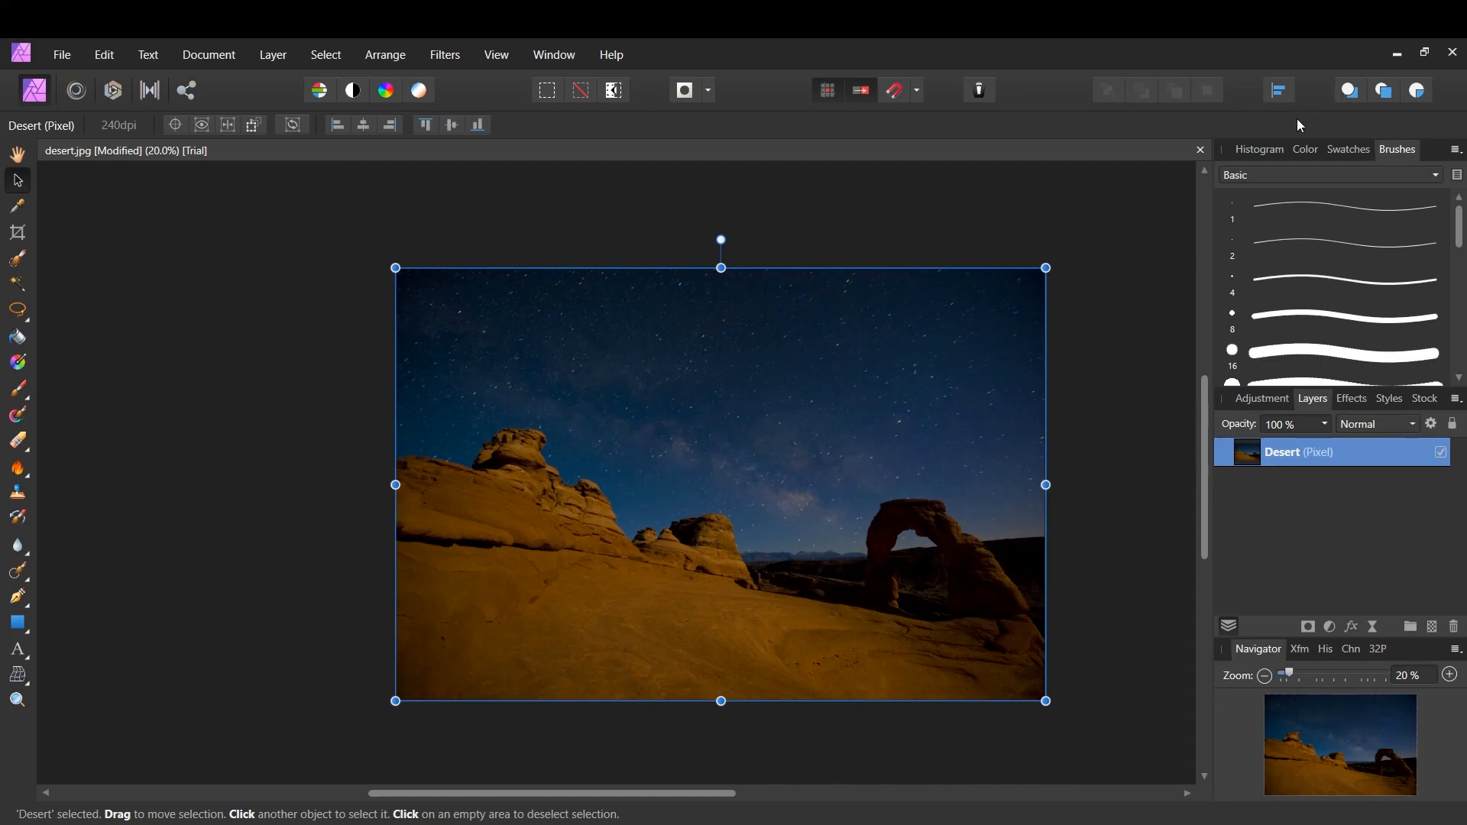
pyautogui.click(1138, 205)
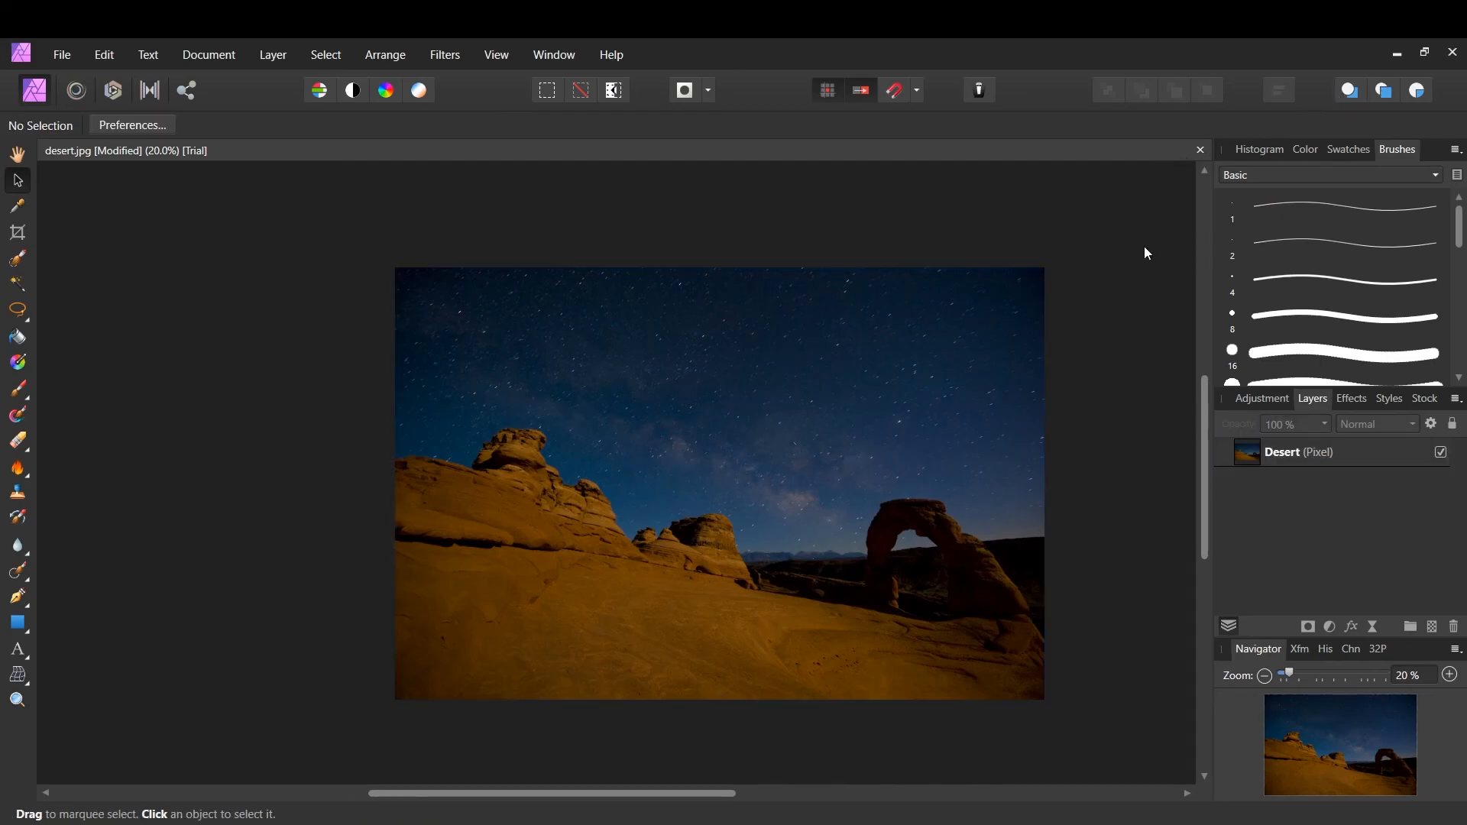